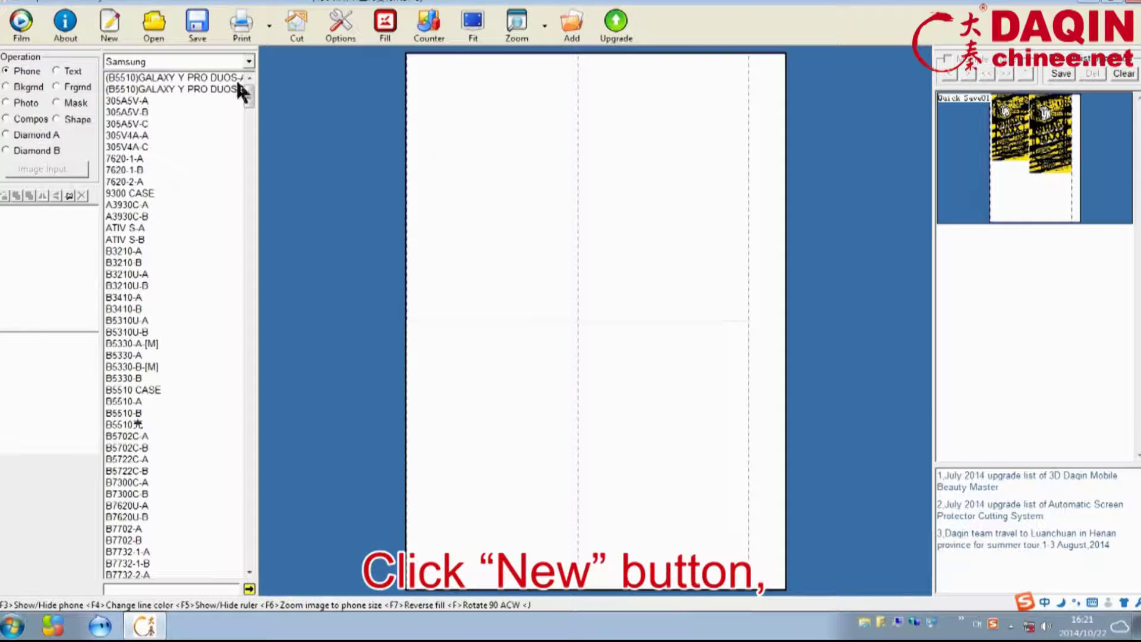
# Create a new page with a 20 mm right blank, keeping the 2×2 division.
pyautogui.click(113, 22)
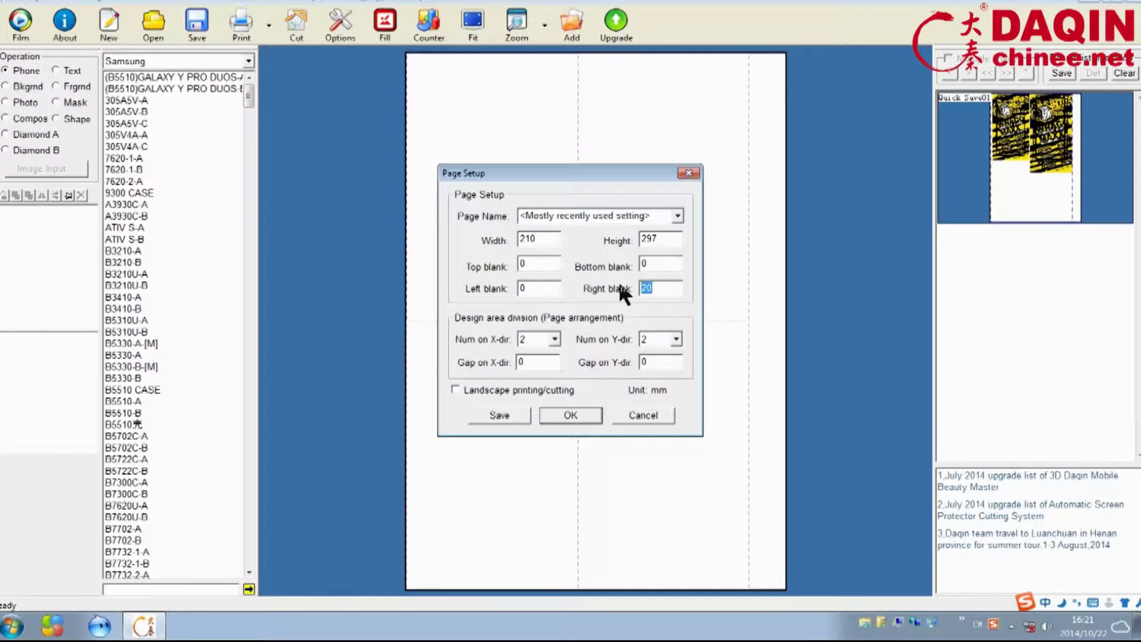
pyautogui.write('20')
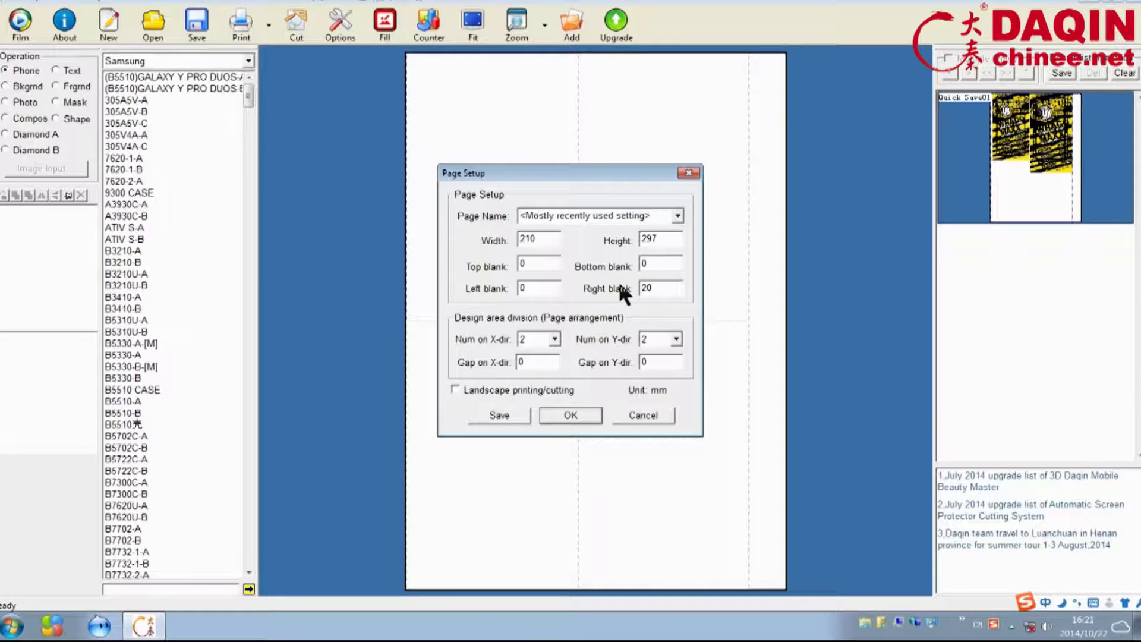
pyautogui.click(562, 416)
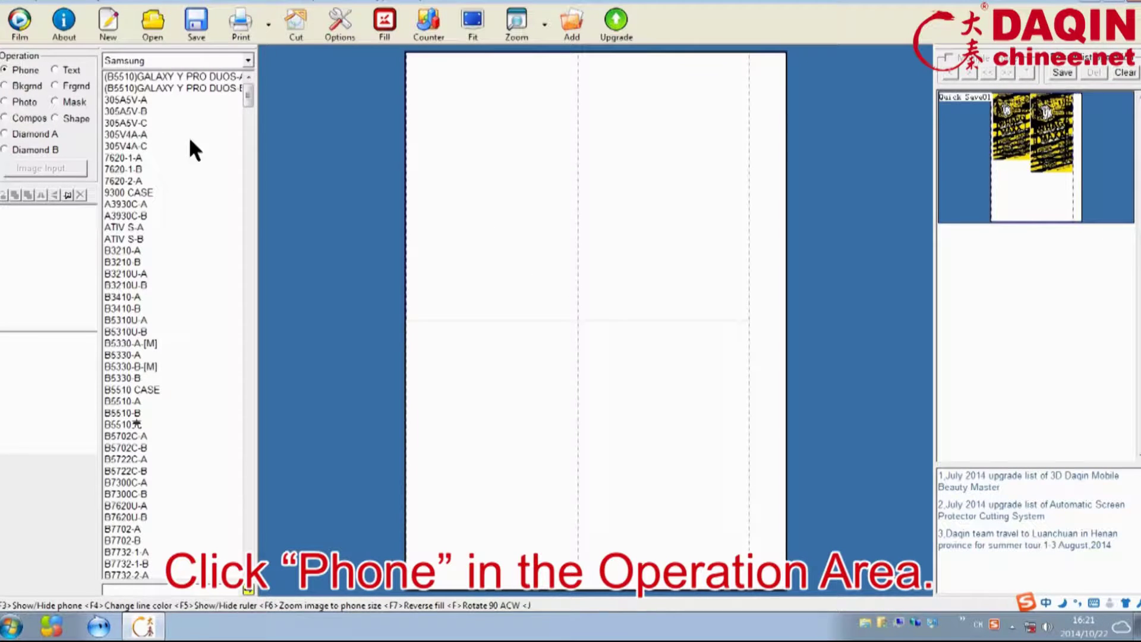
# Choose the apple brand and place the iPhone 4S-A front template at the top left.
pyautogui.click(247, 60)
pyautogui.click(249, 62)
pyautogui.click(249, 60)
pyautogui.moveTo(250, 113)
pyautogui.mouseDown()
pyautogui.moveTo(249, 289)
pyautogui.moveTo(254, 102)
pyautogui.mouseUp()
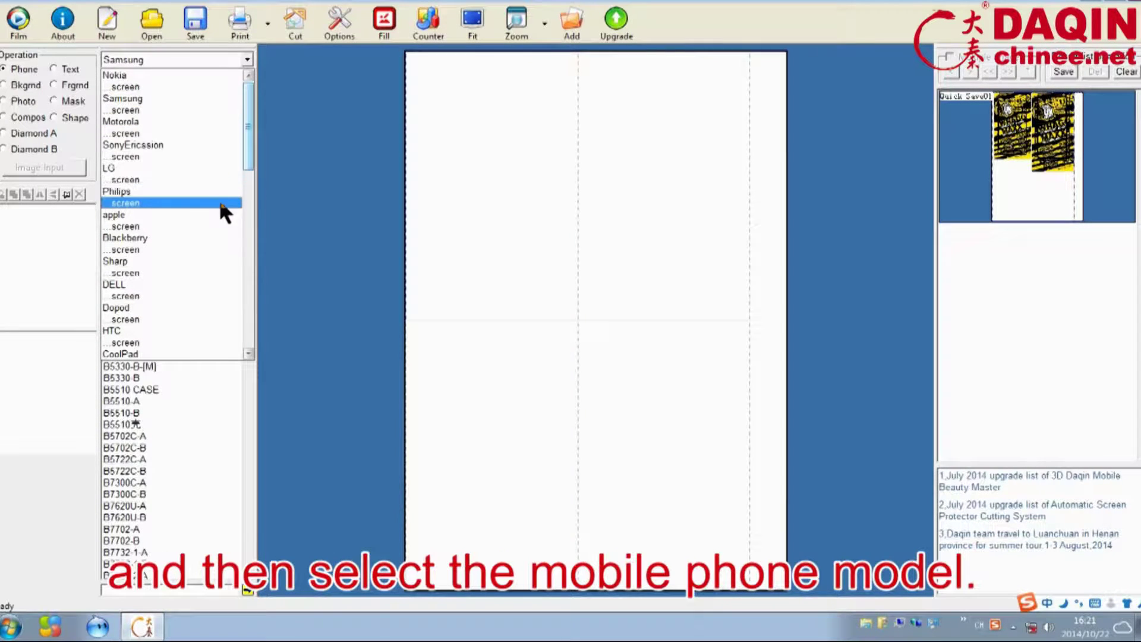
pyautogui.click(219, 214)
pyautogui.moveTo(254, 132); pyautogui.dragTo(258, 258)
pyautogui.click(174, 237)
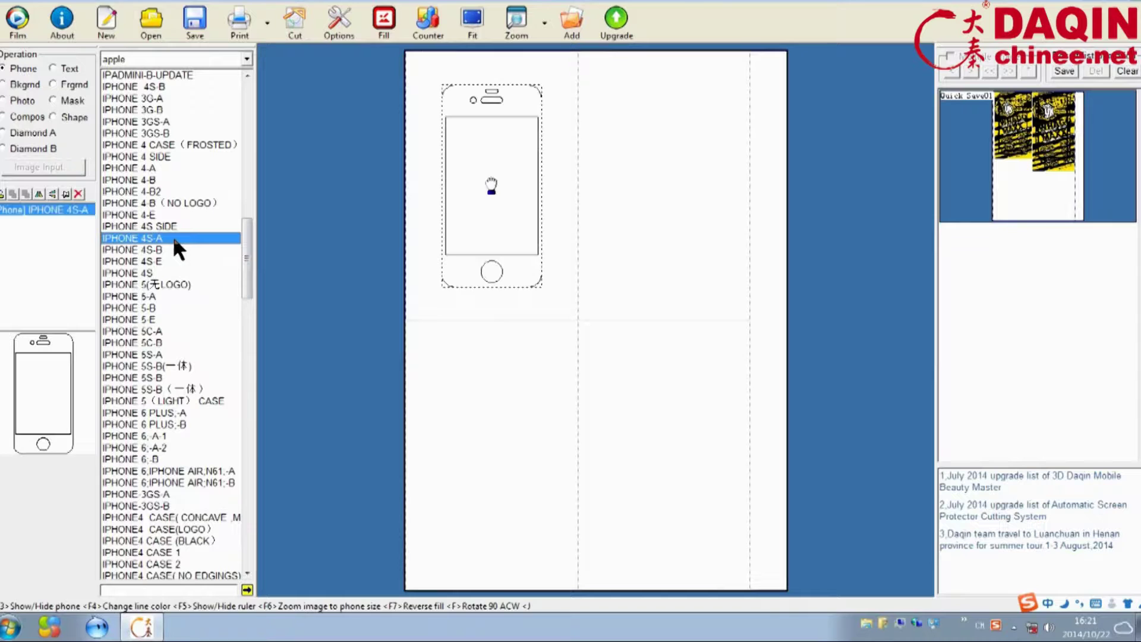
pyautogui.moveTo(494, 184); pyautogui.dragTo(492, 168)
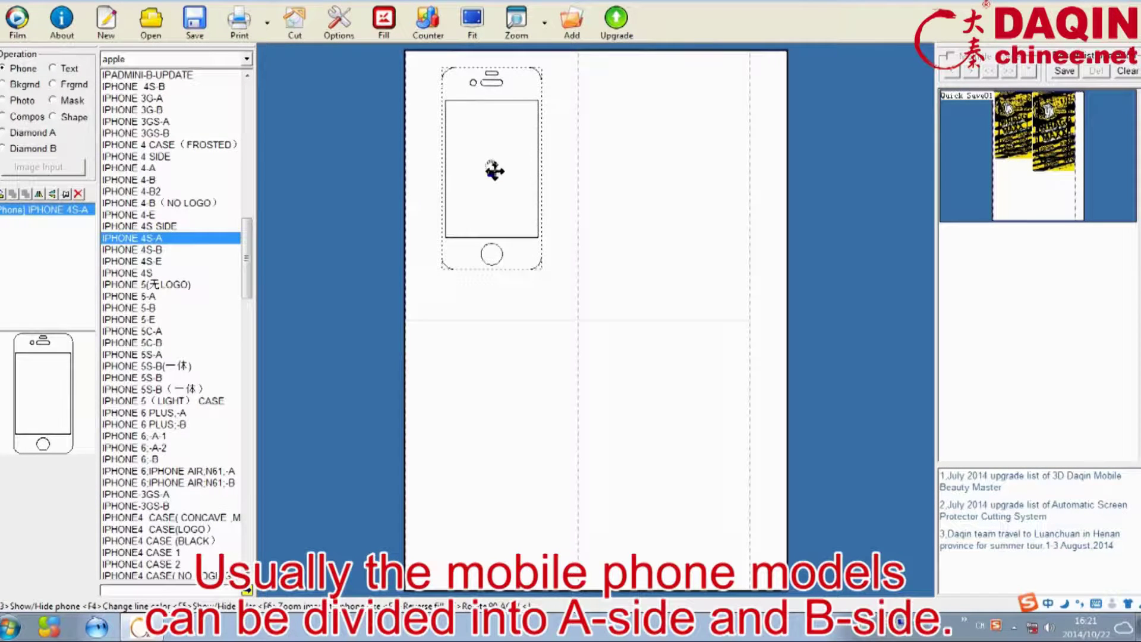
pyautogui.click(614, 168)
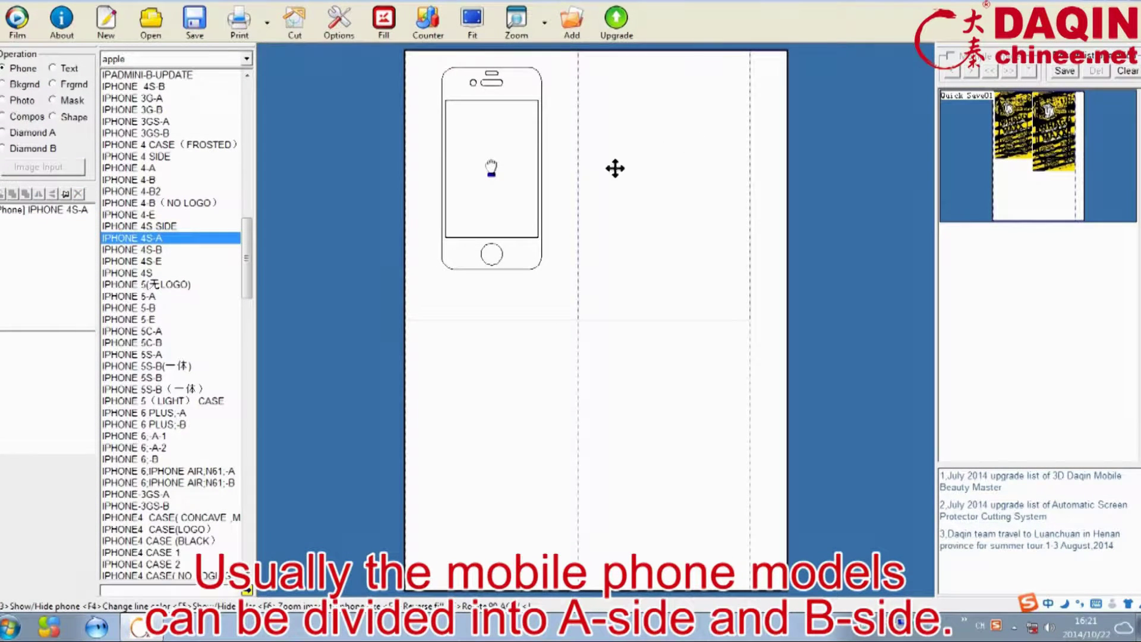
# Add the iPhone 4S-B back template beside the front and nudge both outlines into place.
pyautogui.click(158, 250)
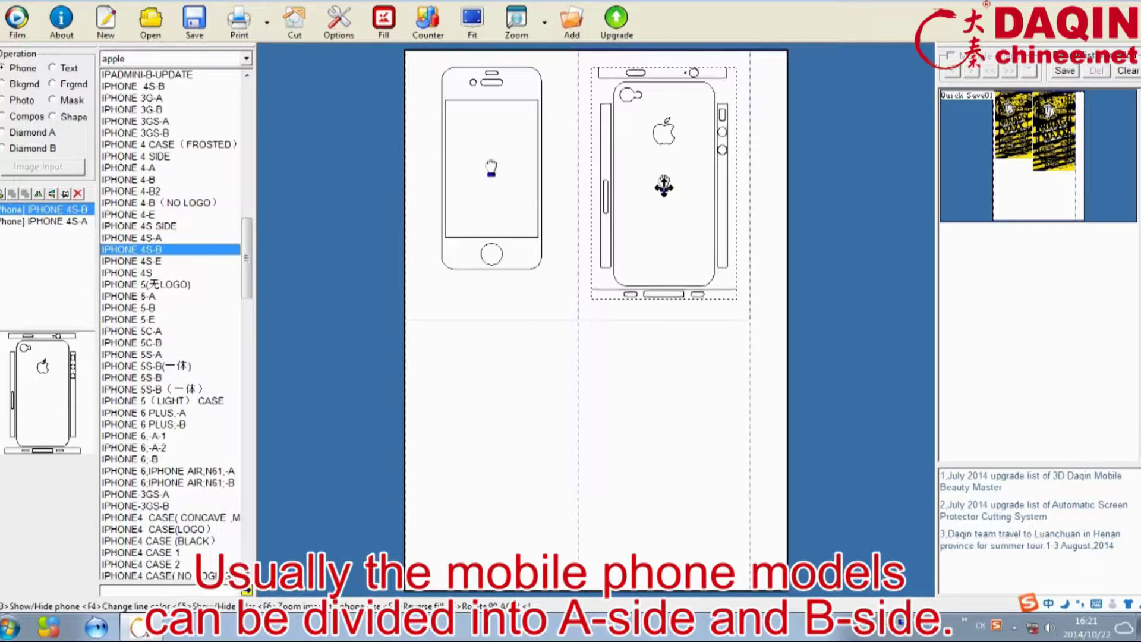
pyautogui.moveTo(661, 176); pyautogui.dragTo(659, 176)
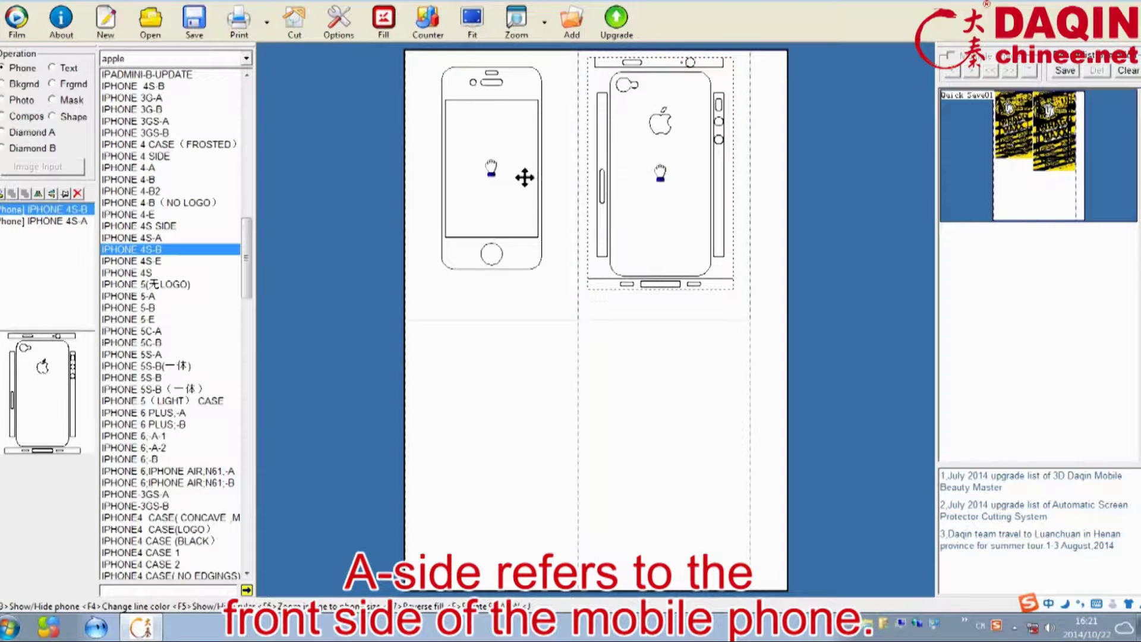
pyautogui.moveTo(488, 169); pyautogui.dragTo(485, 166)
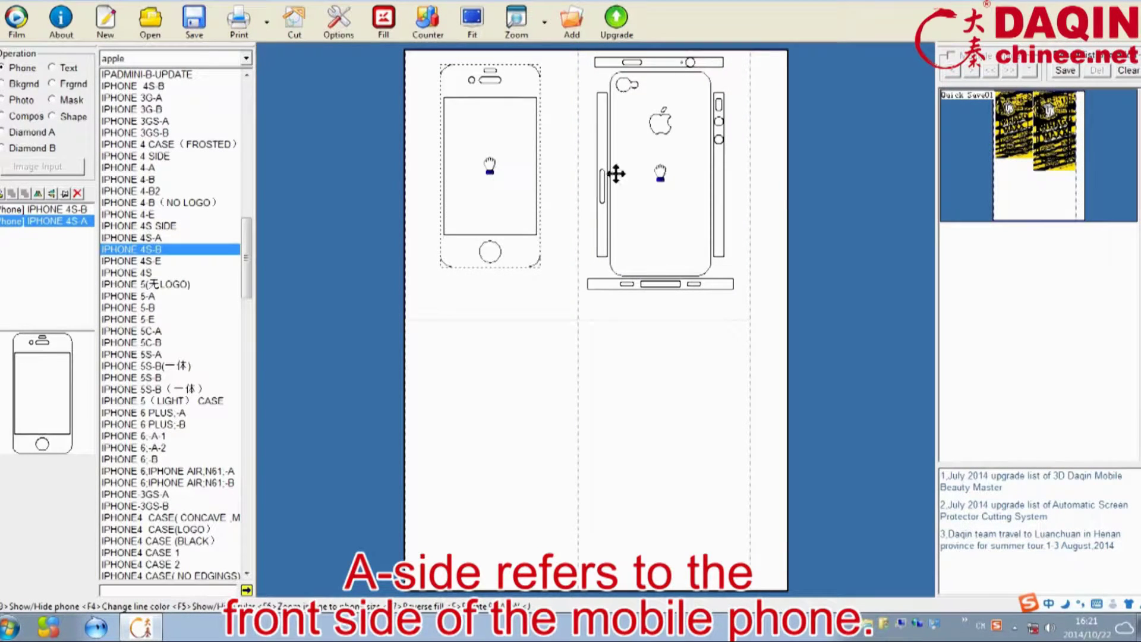
pyautogui.click(660, 178)
pyautogui.click(657, 172)
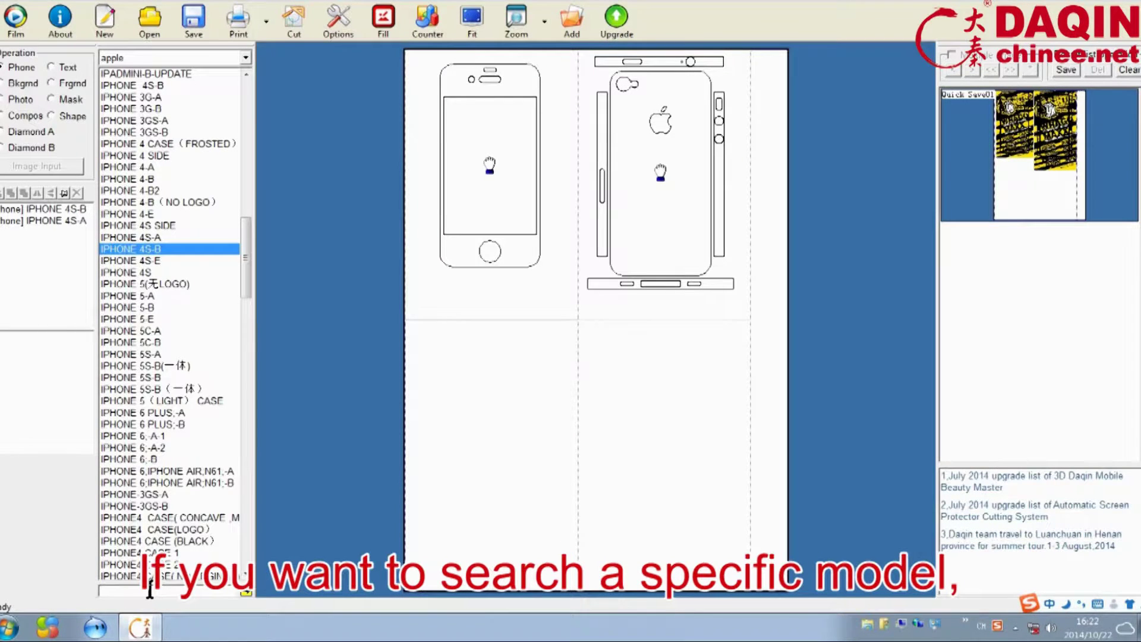
# Search the model list for iphone 6.
pyautogui.write('ip')
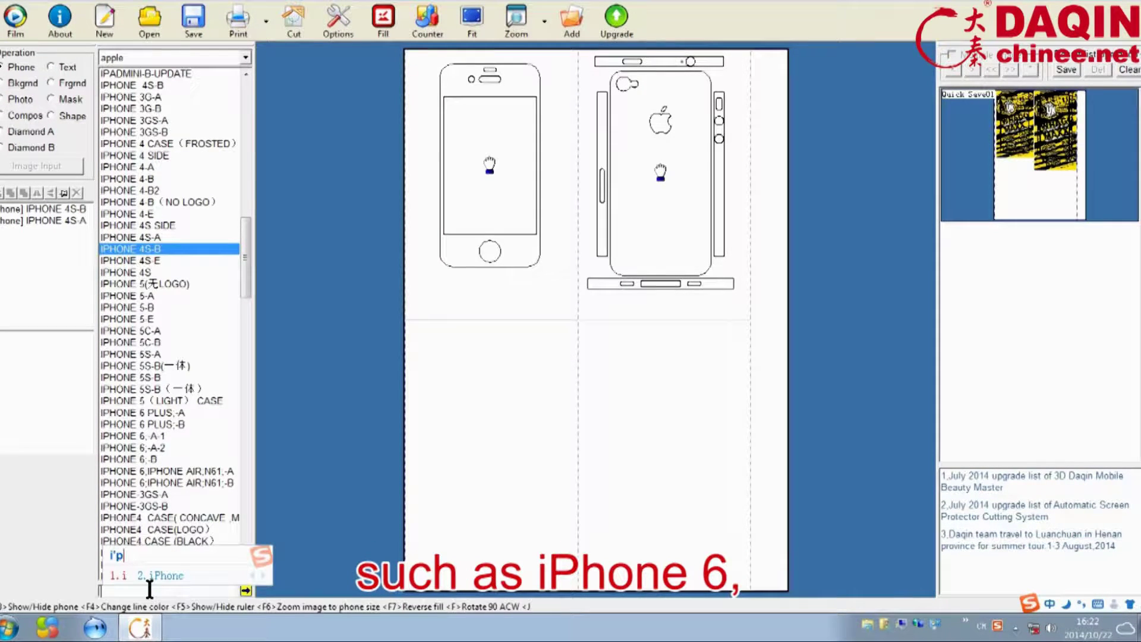
pyautogui.write('hone')
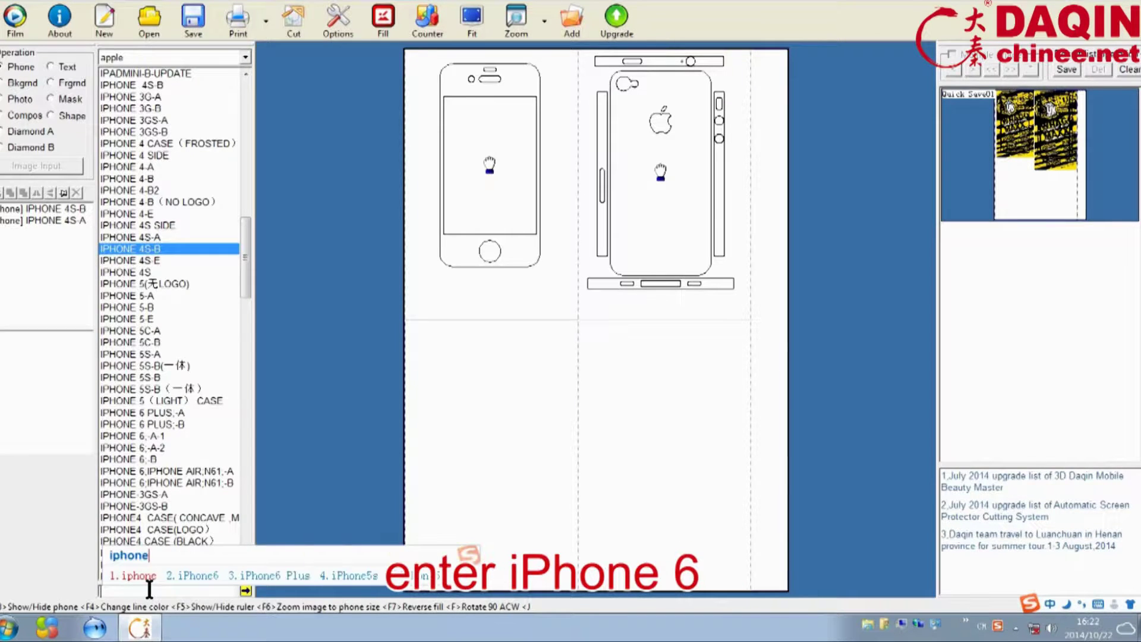
pyautogui.press('space')
pyautogui.write('6')
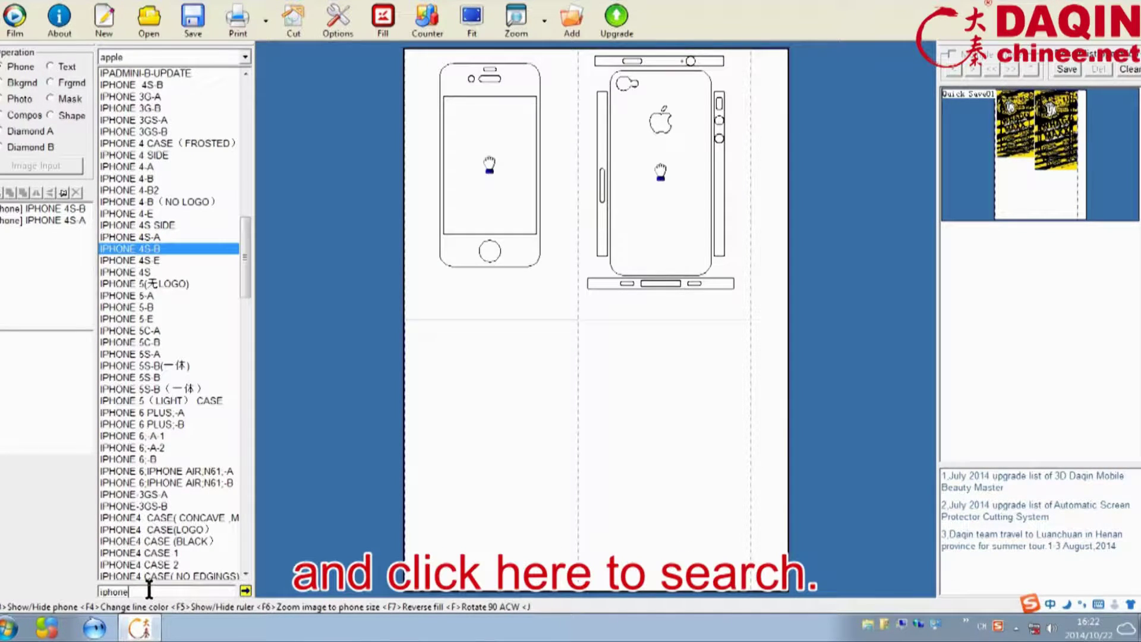
pyautogui.write('6')
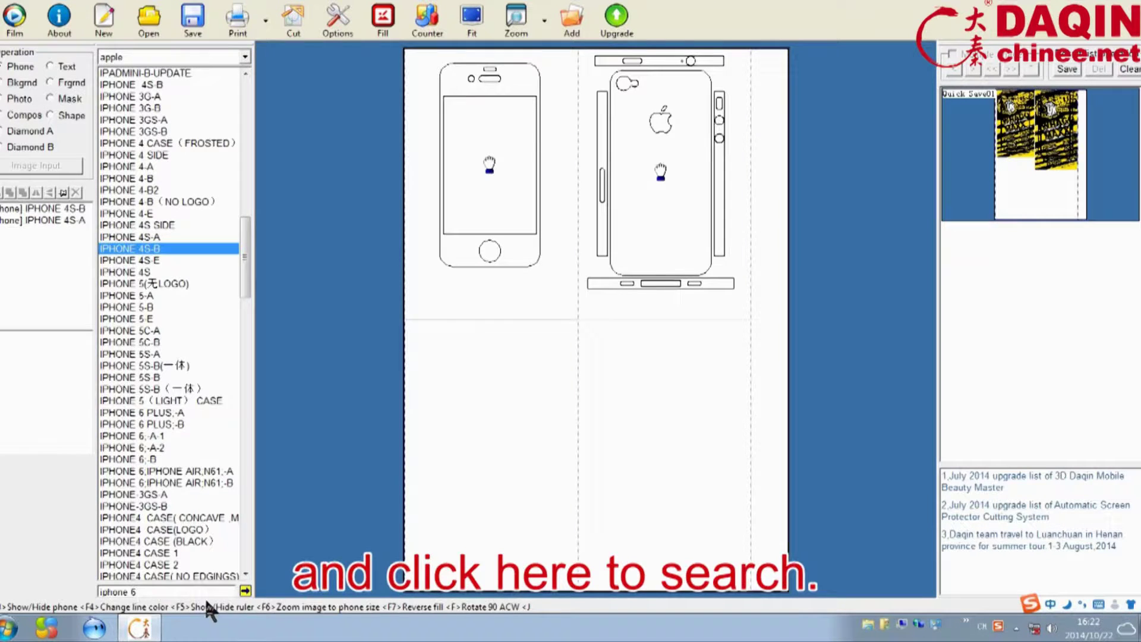
pyautogui.click(245, 590)
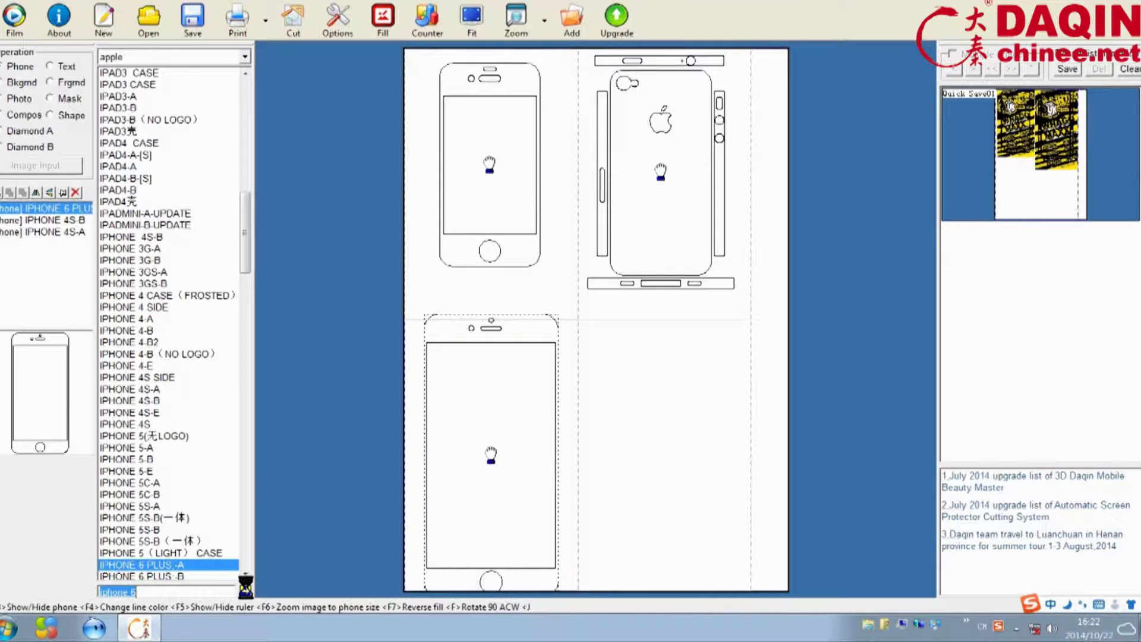
pyautogui.moveTo(246, 262); pyautogui.dragTo(244, 313)
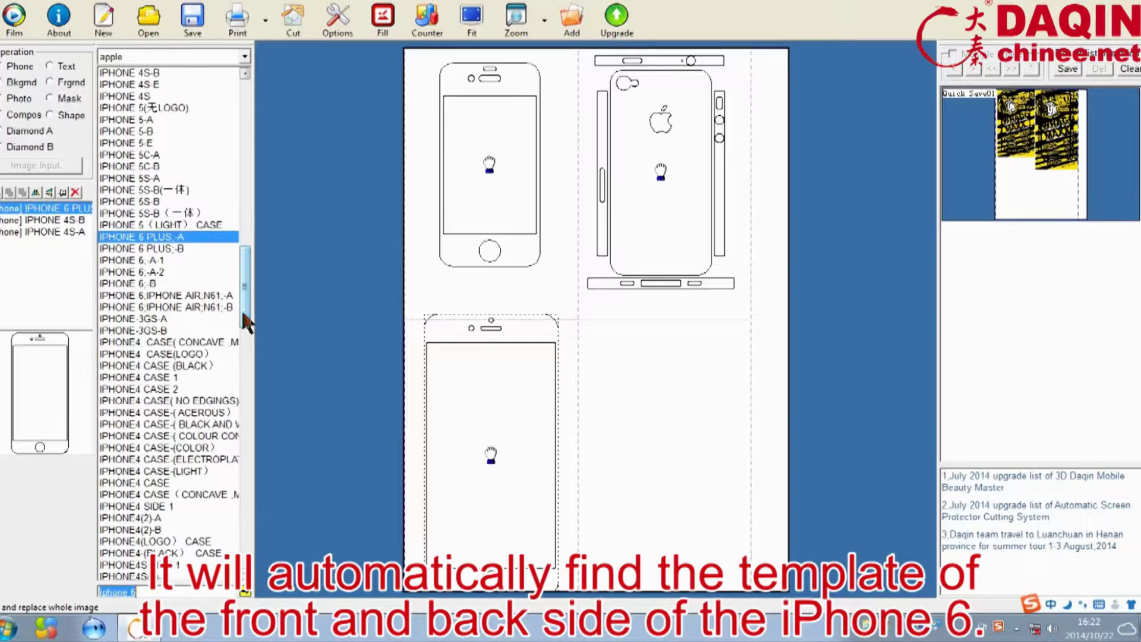
# Place the iPhone 6-A-2 front and iPhone 6-B back templates on the bottom row.
pyautogui.click(156, 271)
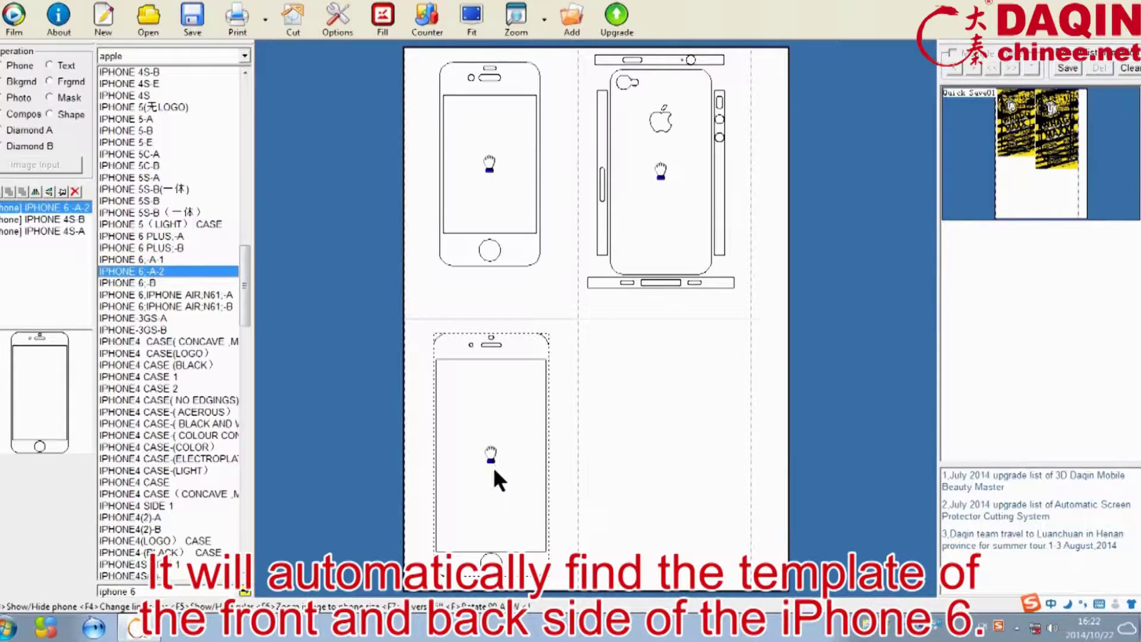
pyautogui.moveTo(492, 456); pyautogui.dragTo(490, 436)
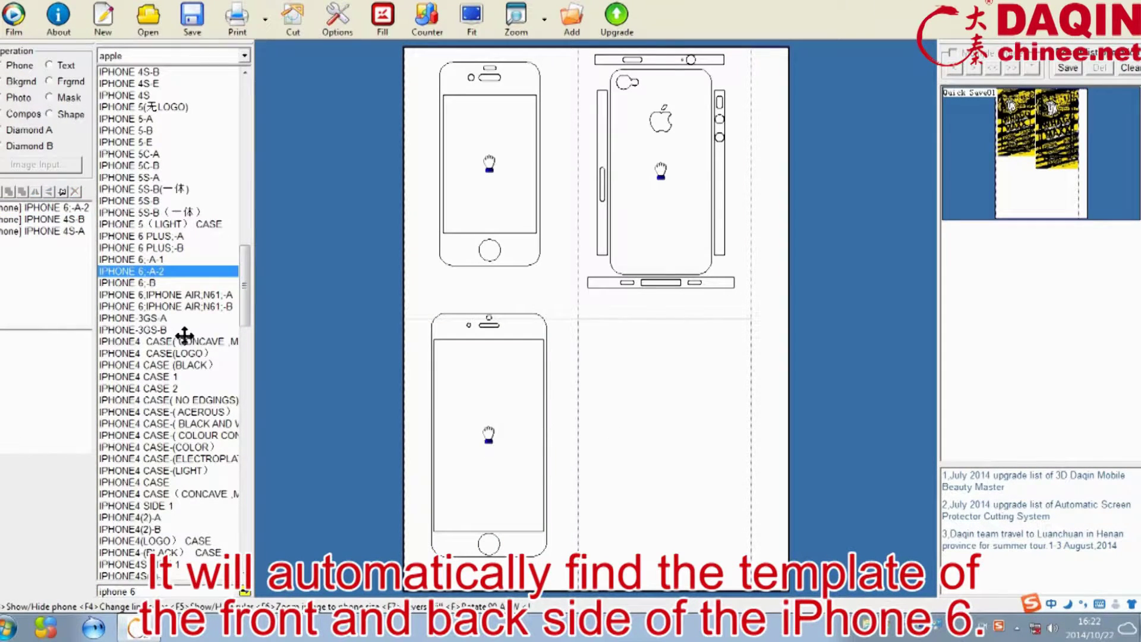
pyautogui.click(152, 284)
pyautogui.moveTo(668, 456); pyautogui.dragTo(661, 439)
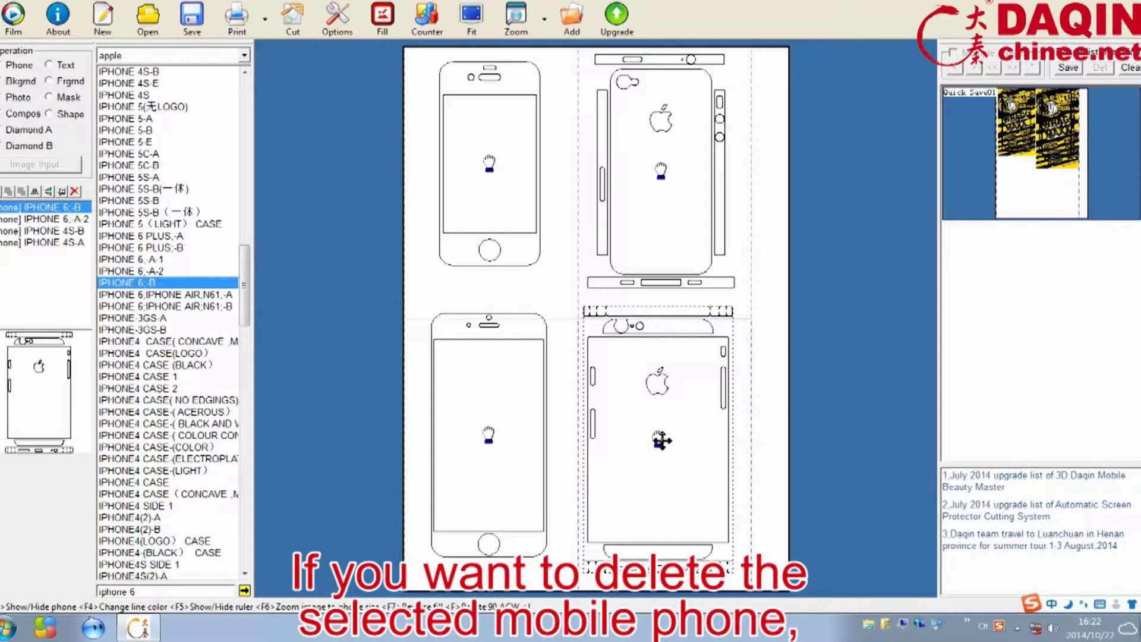
# Delete the iPhone 4S front and back templates.
pyautogui.click(743, 448)
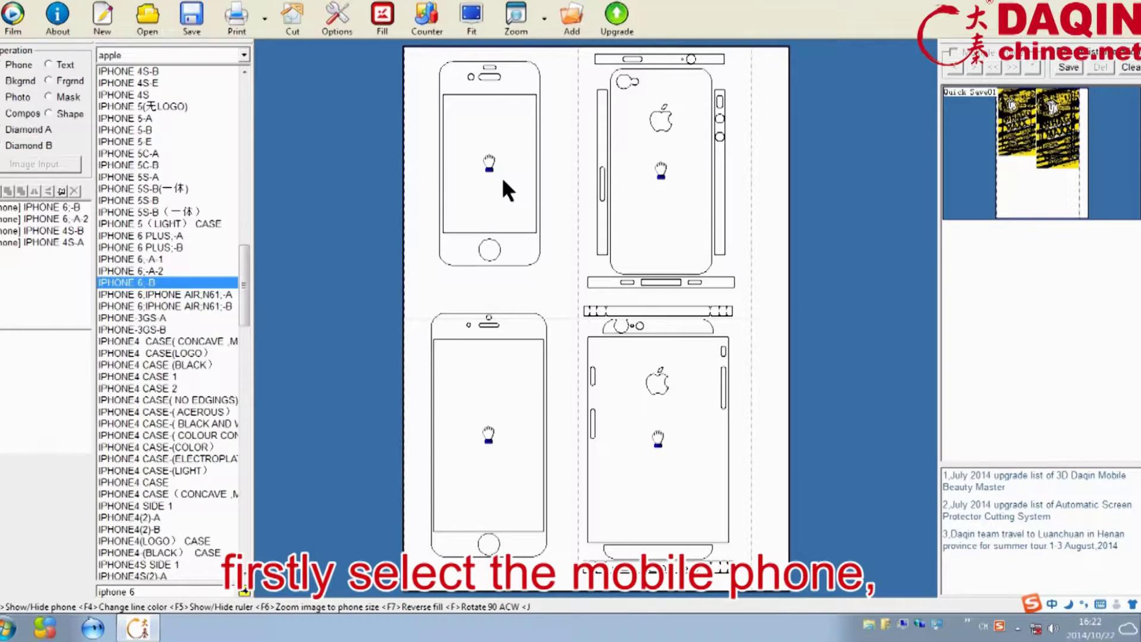
pyautogui.click(490, 165)
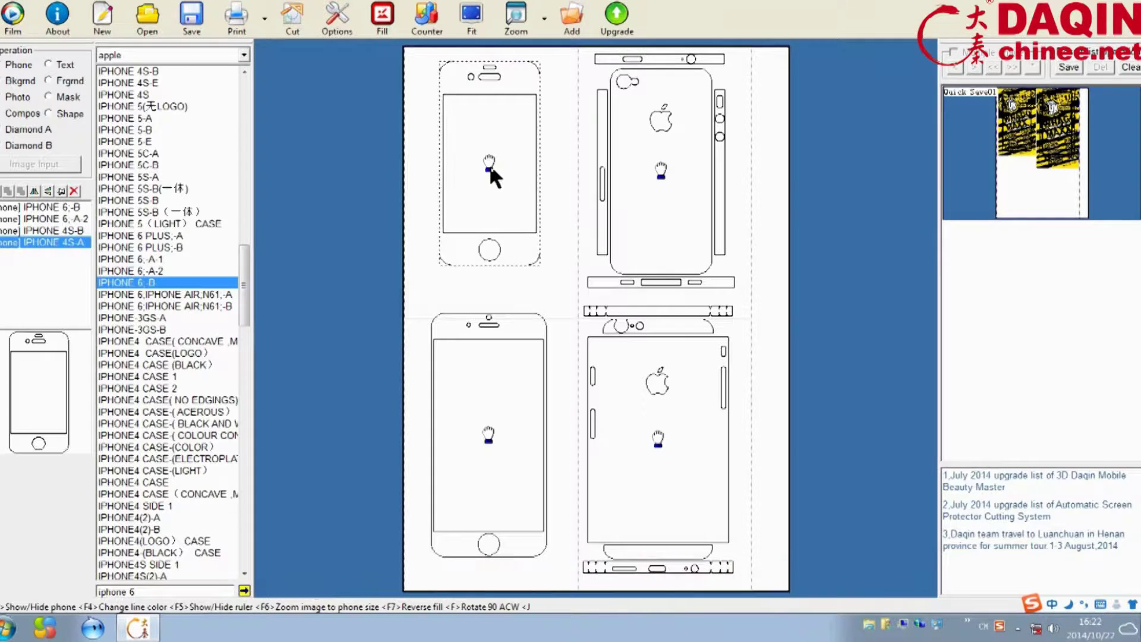
pyautogui.click(74, 191)
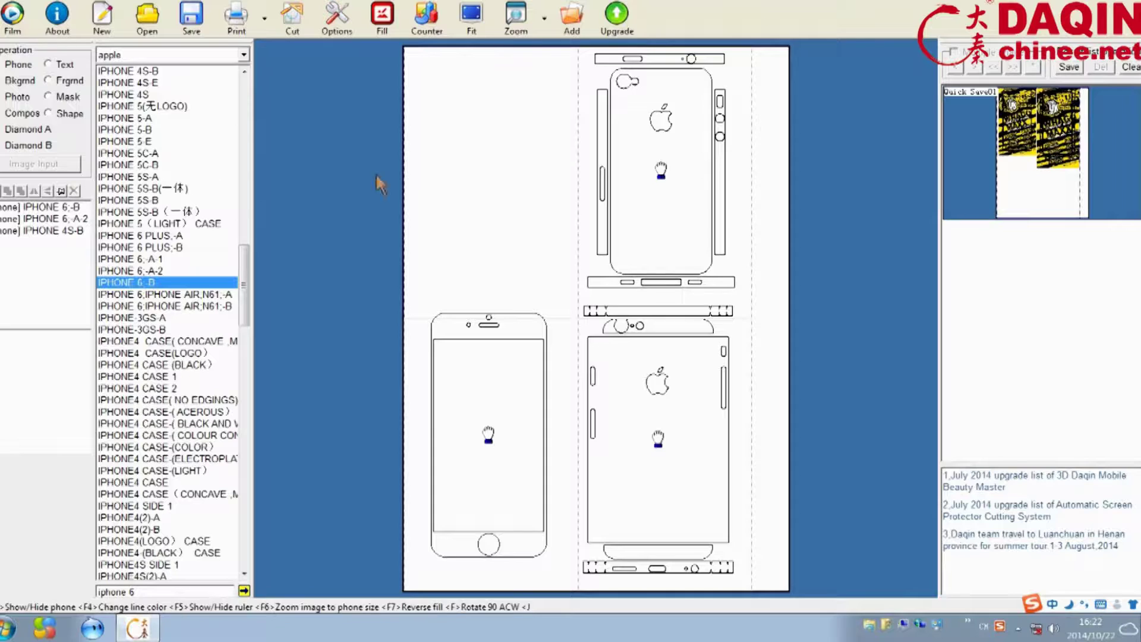
pyautogui.click(662, 173)
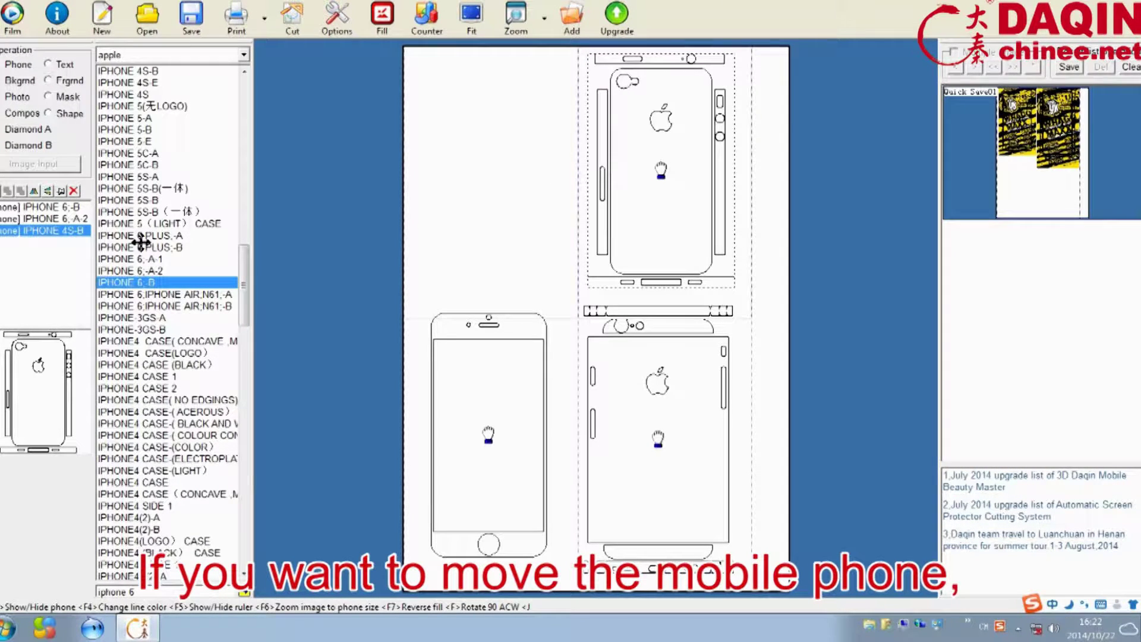
pyautogui.click(74, 192)
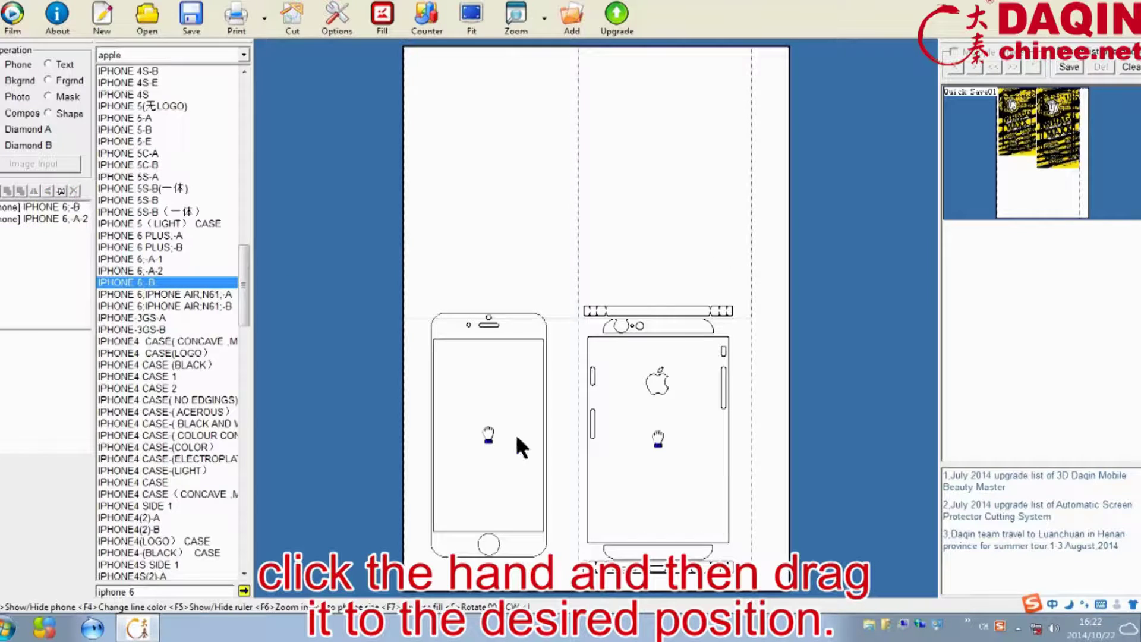
# Move the iPhone 6 front and back templates up to the top of the page.
pyautogui.moveTo(488, 432); pyautogui.dragTo(491, 192)
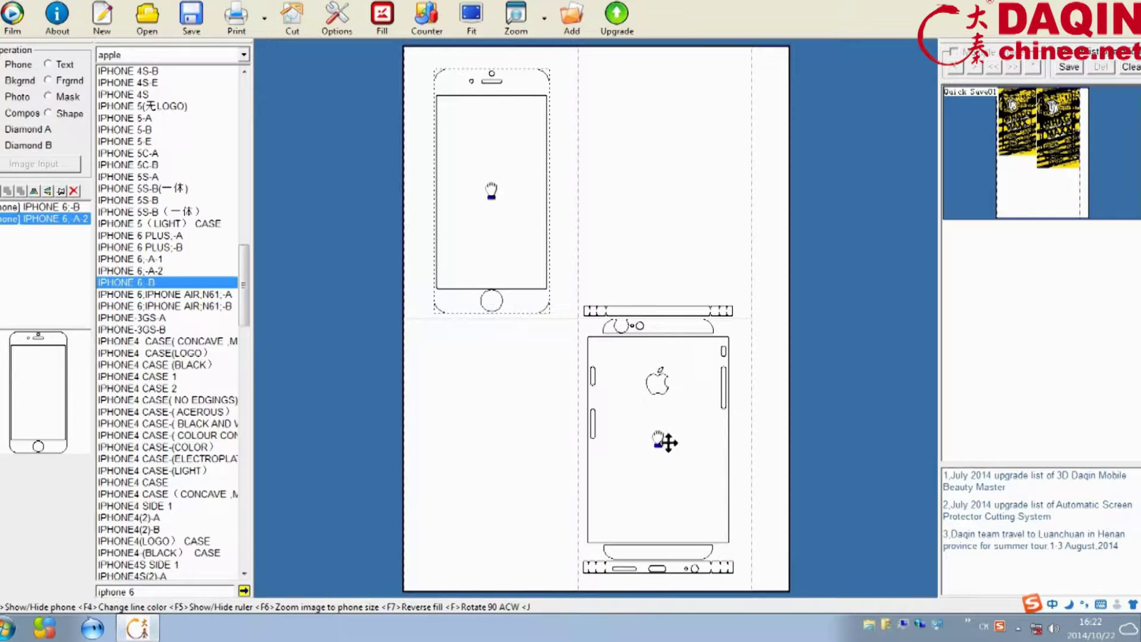
pyautogui.click(658, 439)
pyautogui.moveTo(659, 430); pyautogui.dragTo(659, 189)
# Rotate the iPhone 6 back template 90° and move it below the front.
pyautogui.click(658, 191)
pyautogui.click(657, 189)
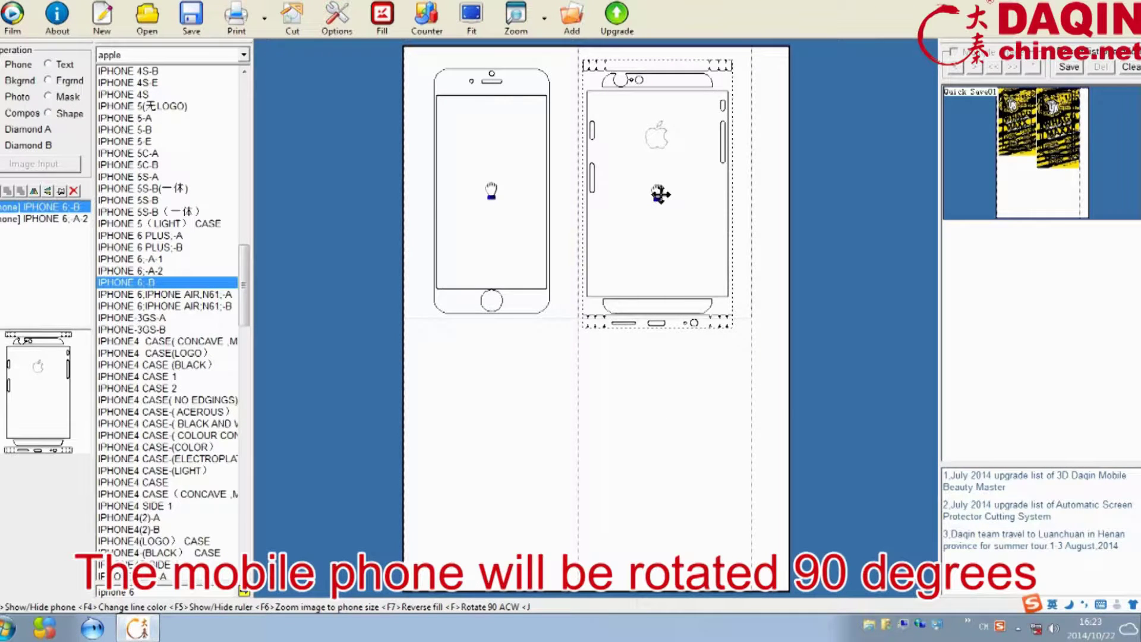
pyautogui.press('f')
pyautogui.moveTo(655, 191); pyautogui.dragTo(577, 384)
# Rotate the front template 90° to landscape at the top centre, with the back stacked underneath.
pyautogui.click(488, 187)
pyautogui.press('f')
pyautogui.moveTo(494, 190); pyautogui.dragTo(571, 130)
pyautogui.moveTo(585, 398); pyautogui.dragTo(567, 302)
pyautogui.click(618, 482)
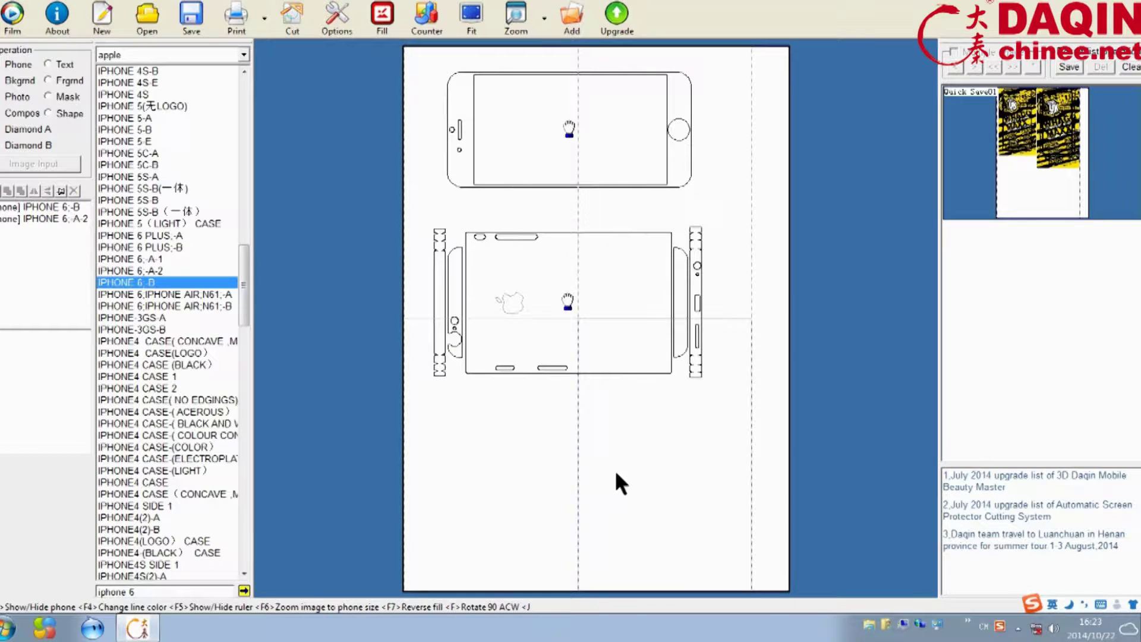
# Delete both rotated iPhone 6 templates from the page.
pyautogui.click(76, 208)
pyautogui.keyDown('shift'); pyautogui.click(75, 218); pyautogui.keyUp('shift')
pyautogui.click(74, 190)
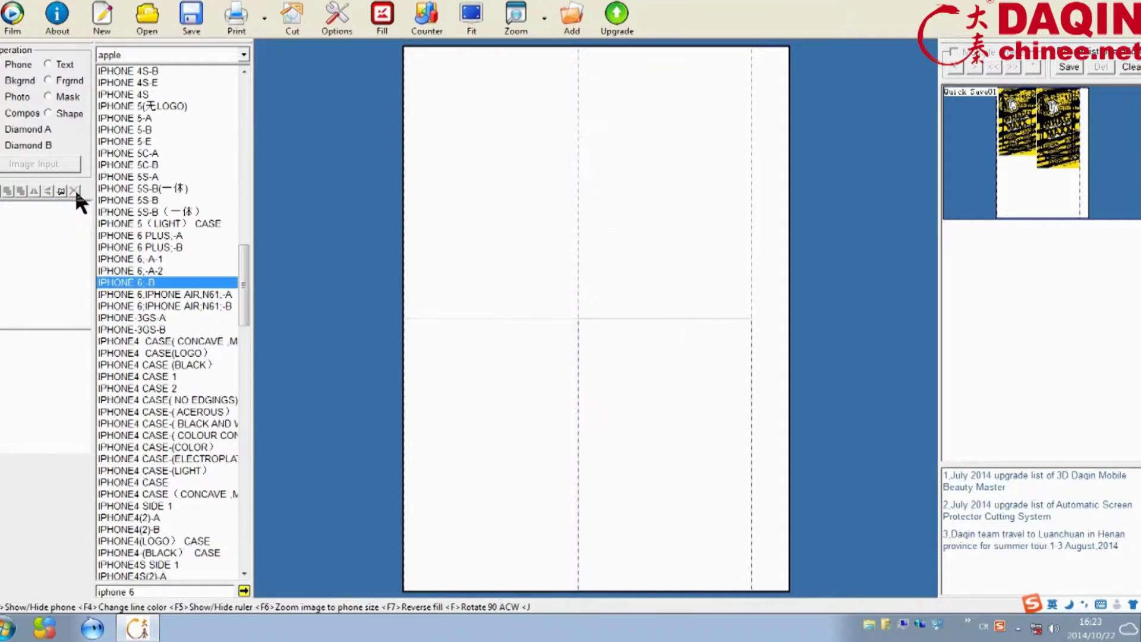
# Add upright IPHONE 6-A-2 and IPHONE 6-B templates side by side, then show background pictures.
pyautogui.doubleClick(158, 268)
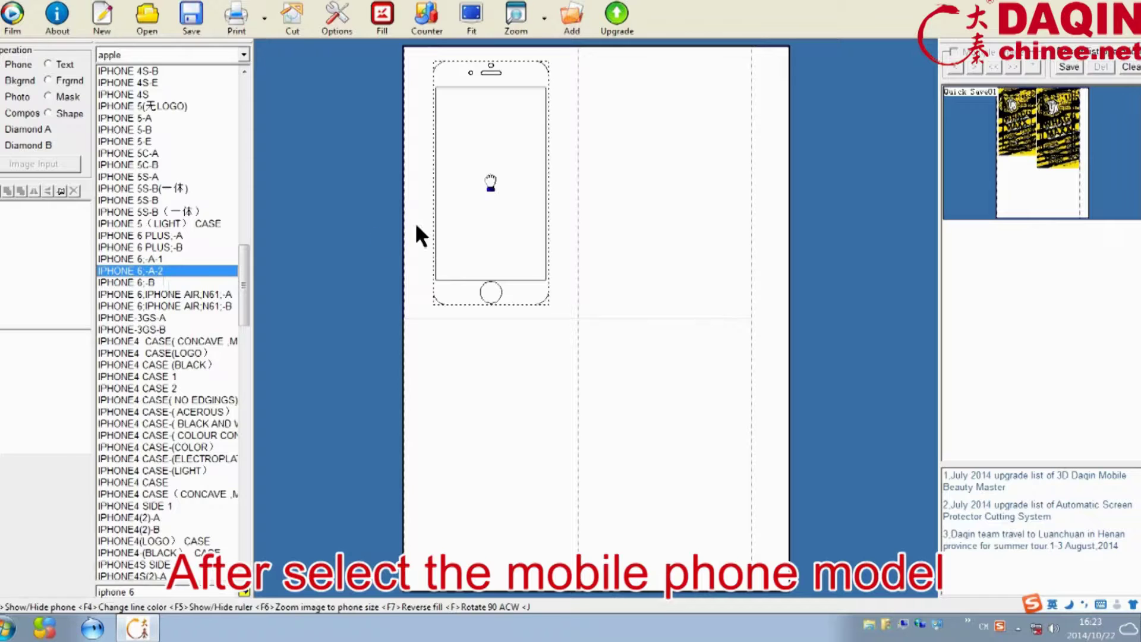
pyautogui.doubleClick(161, 283)
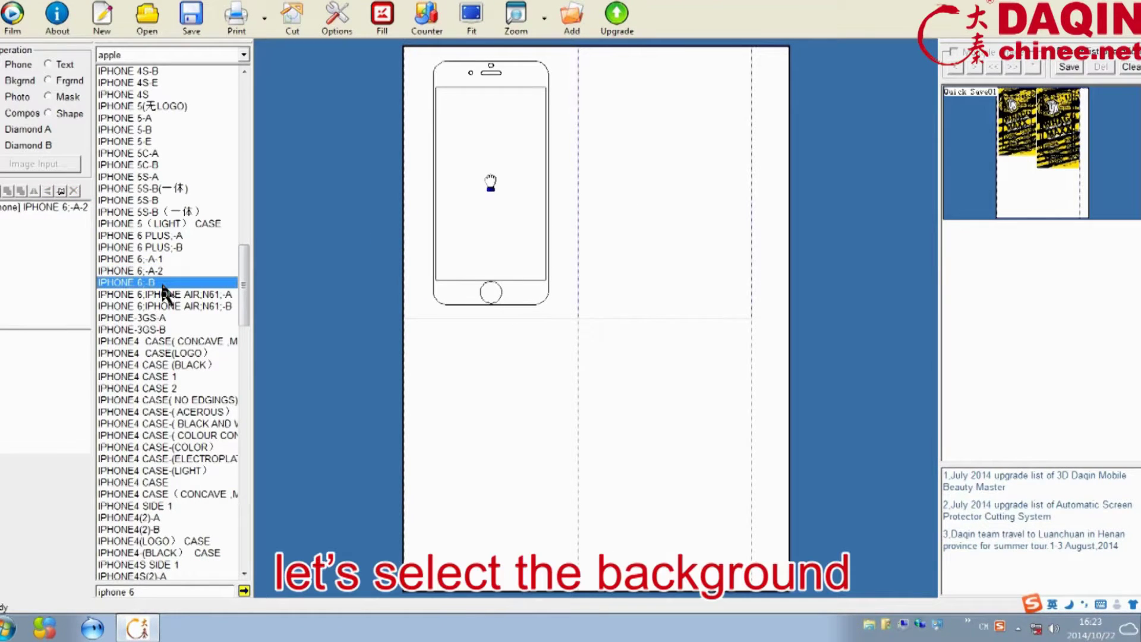
pyautogui.moveTo(657, 184); pyautogui.dragTo(661, 187)
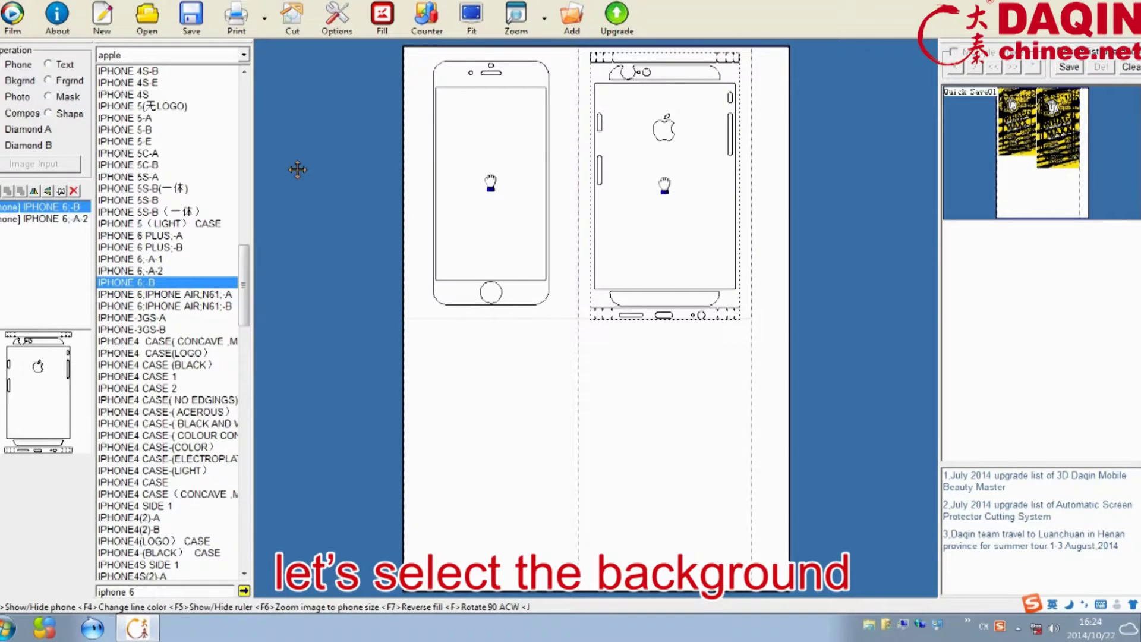
pyautogui.click(20, 82)
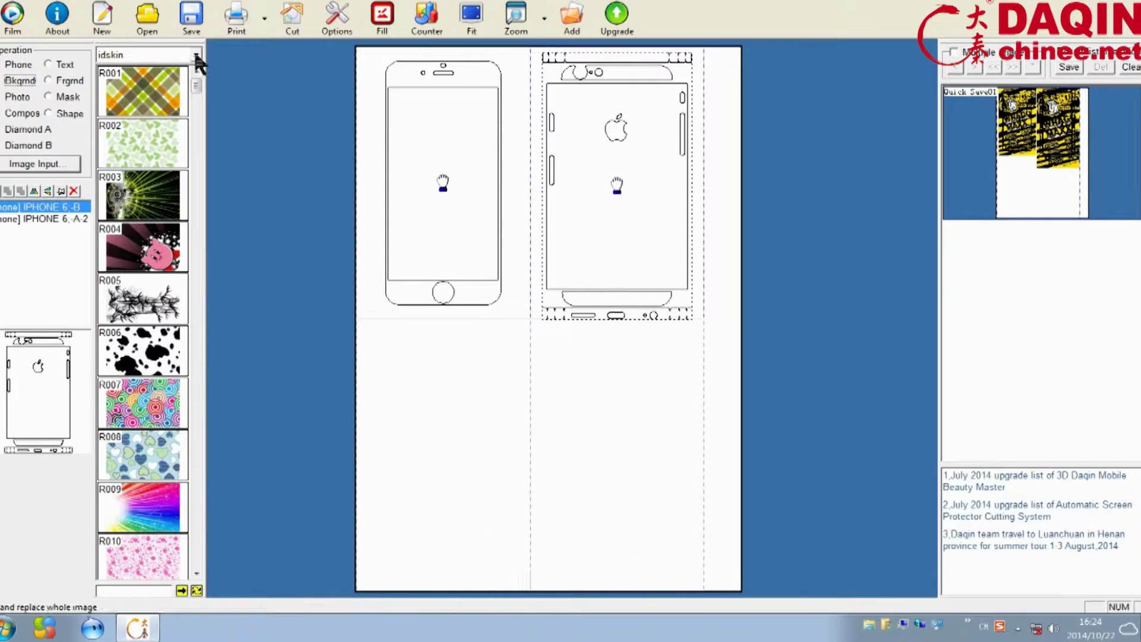
# Fill the iPhone 6 back template with idskin background R090, enlarged and shifted to cover it.
pyautogui.click(196, 54)
pyautogui.click(196, 53)
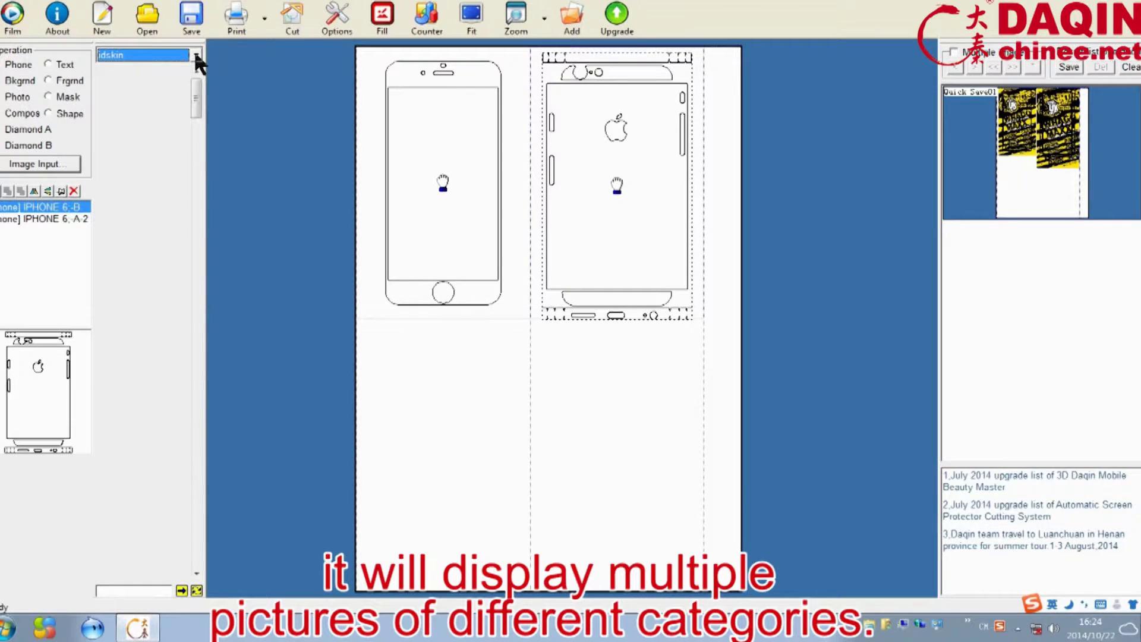
pyautogui.moveTo(196, 83); pyautogui.dragTo(196, 219)
pyautogui.doubleClick(143, 196)
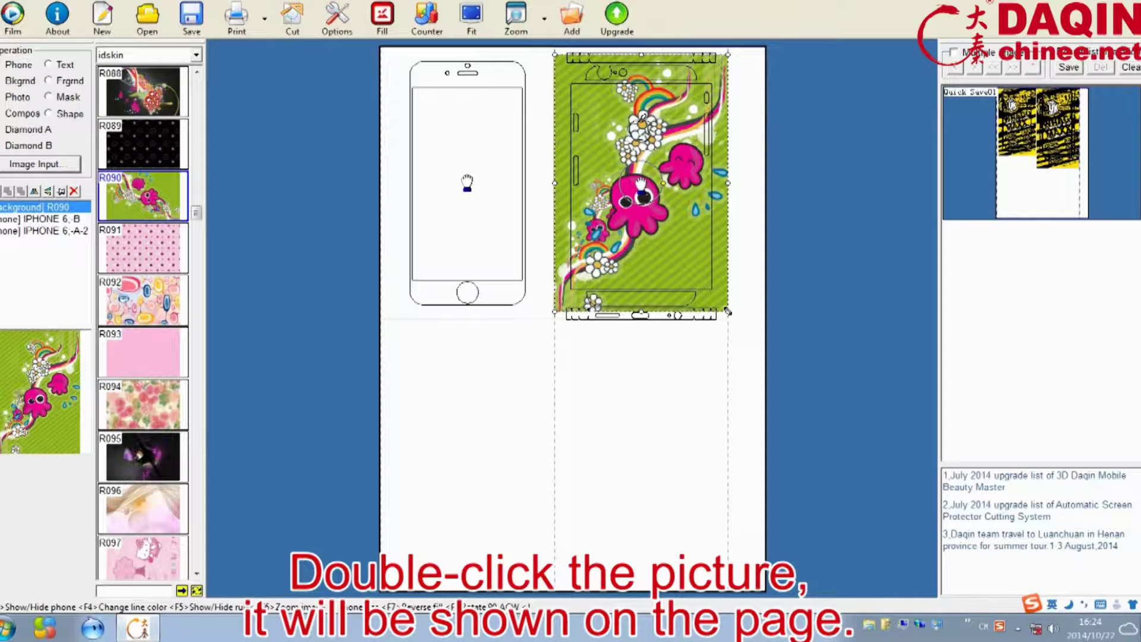
pyautogui.moveTo(728, 310); pyautogui.dragTo(748, 359)
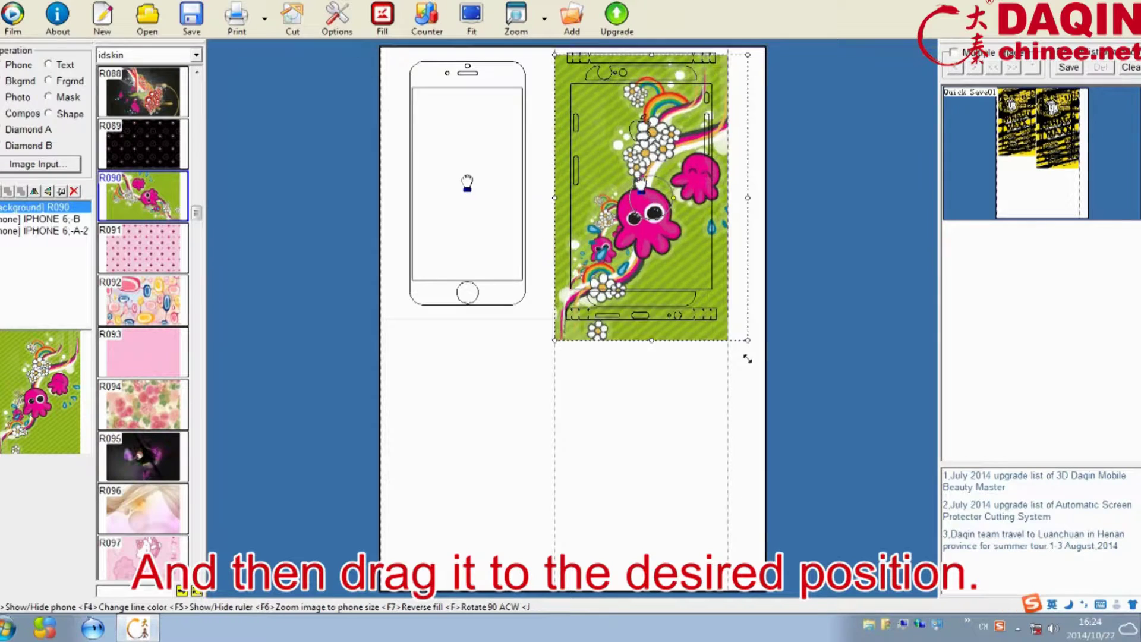
pyautogui.moveTo(699, 286); pyautogui.dragTo(706, 306)
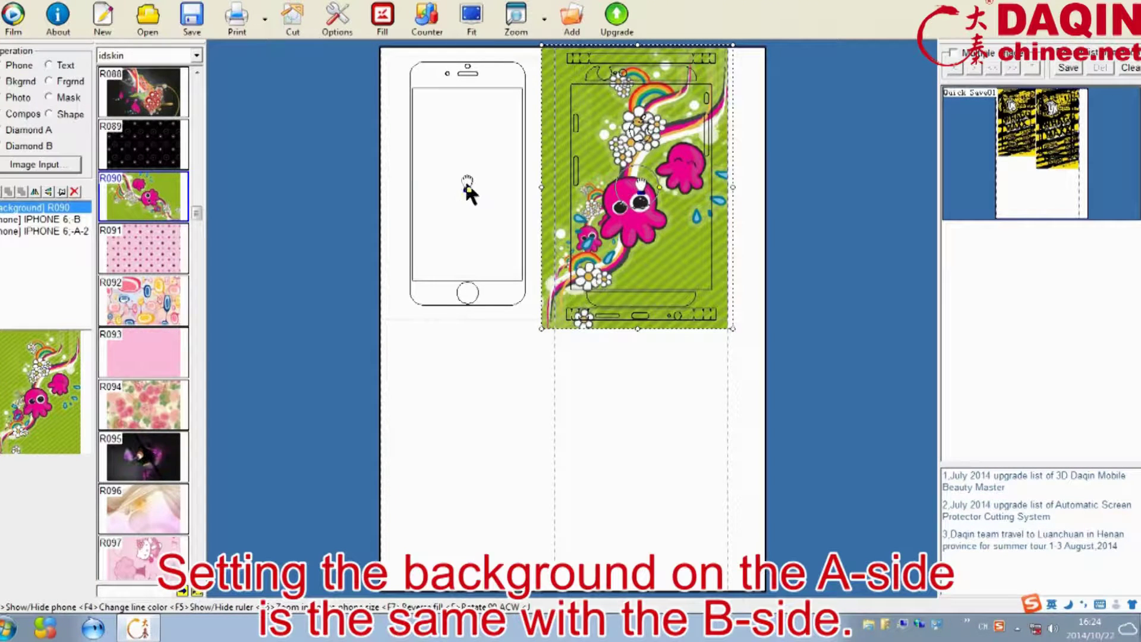
# Drag R090 onto the iPhone 6 front template, resize it to cover, then open Image Input.
pyautogui.click(468, 182)
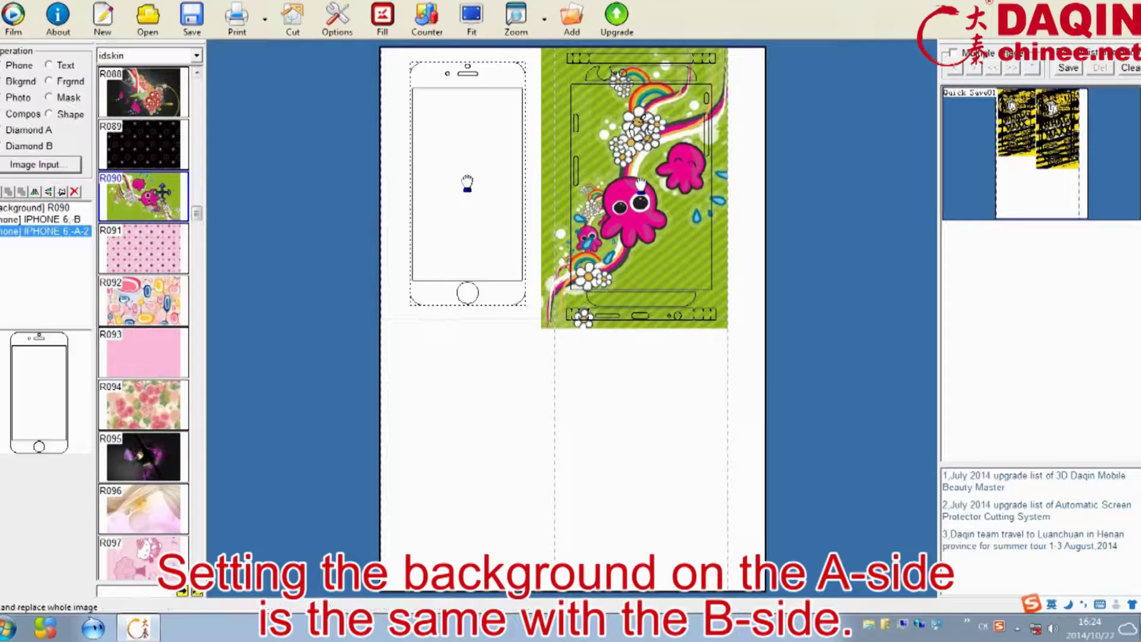
pyautogui.moveTo(164, 202); pyautogui.dragTo(458, 205)
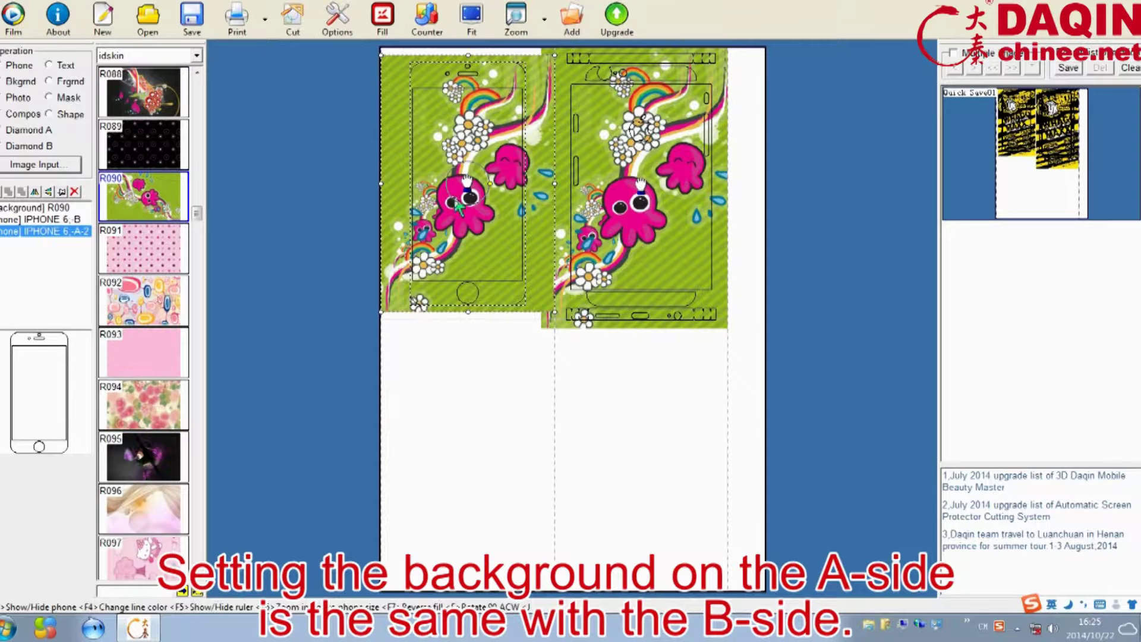
pyautogui.click(552, 304)
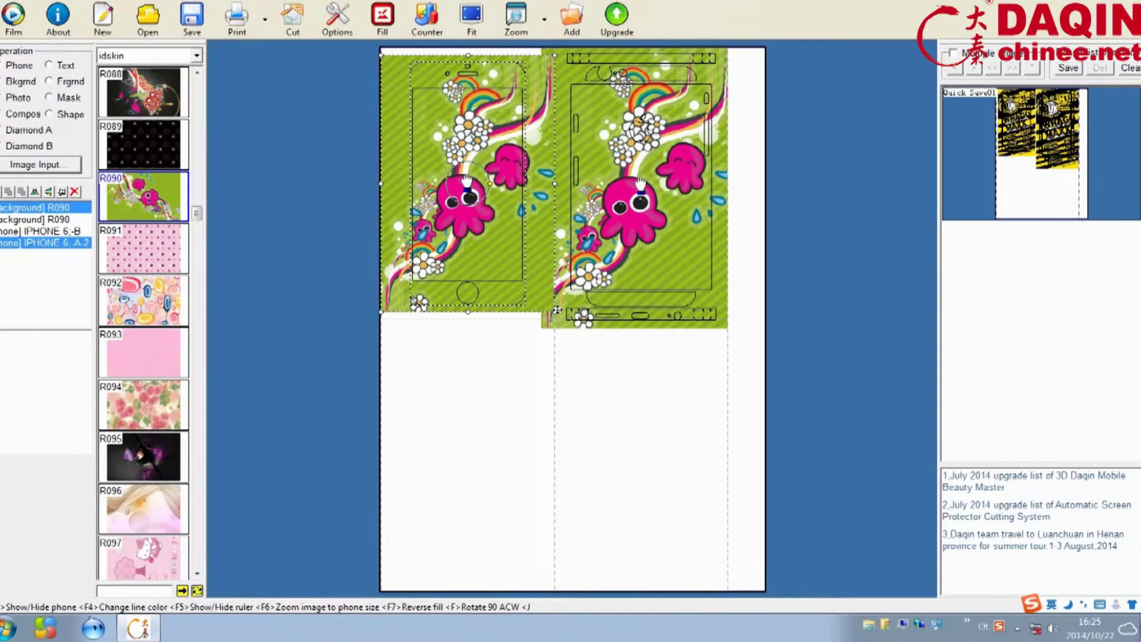
pyautogui.moveTo(553, 311); pyautogui.dragTo(551, 321)
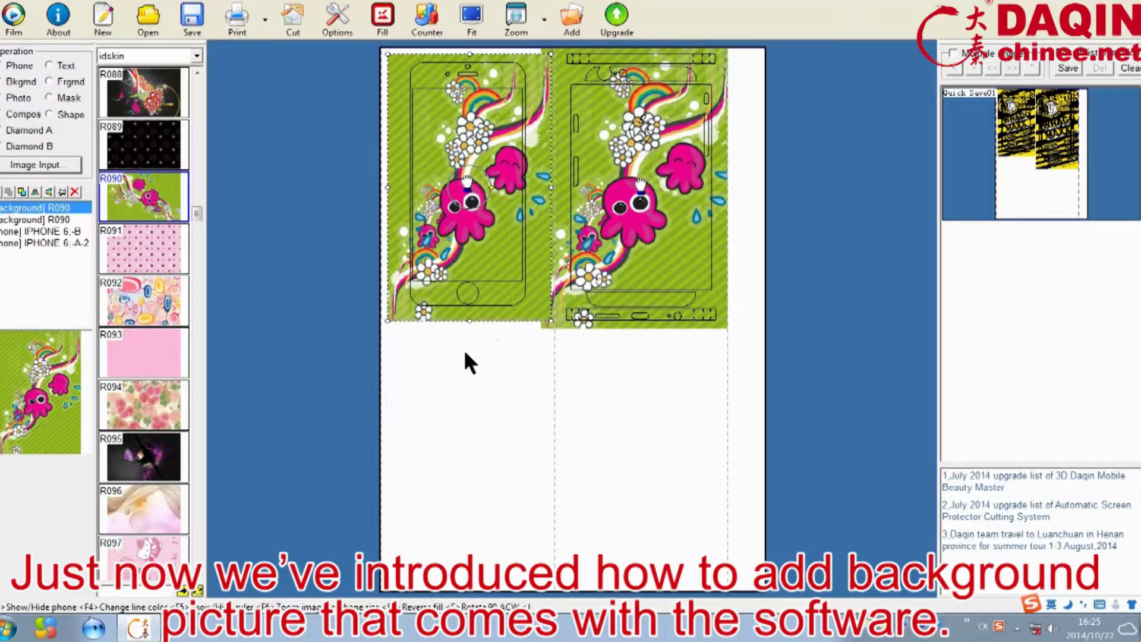
pyautogui.click(478, 423)
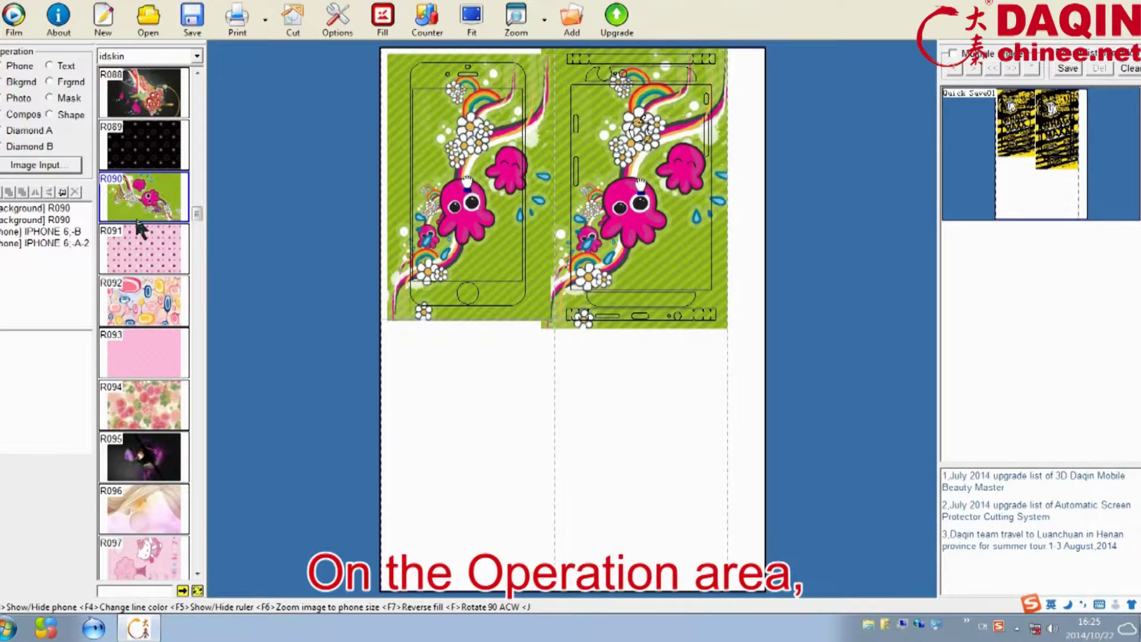
pyautogui.click(57, 167)
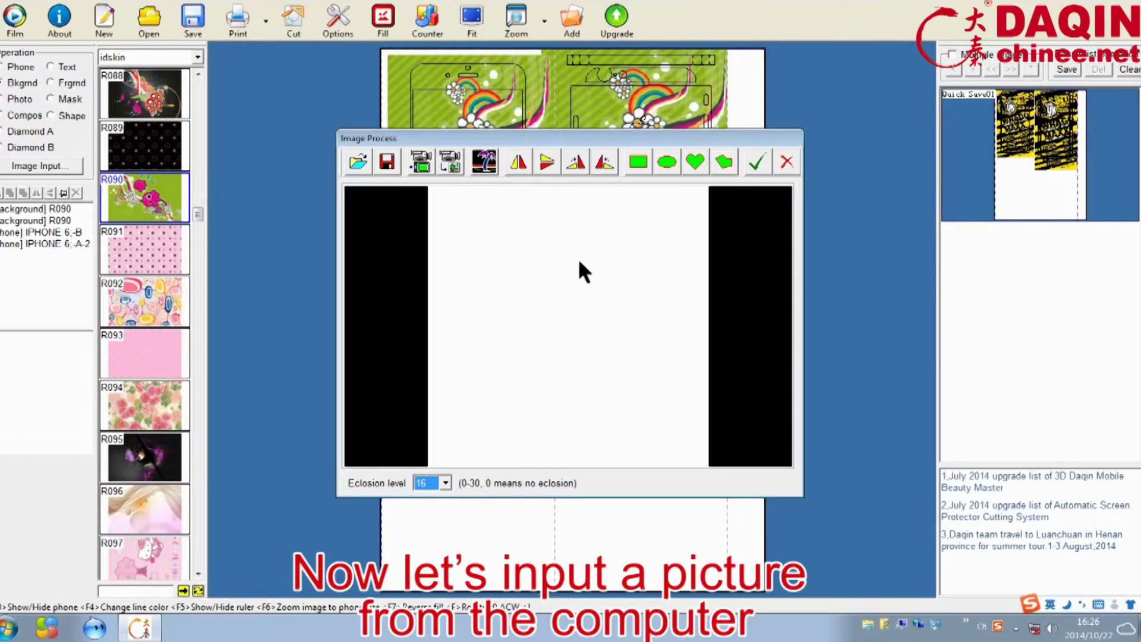
# Load the sunflower image 01.jpg into the Image Process dialog.
pyautogui.click(360, 159)
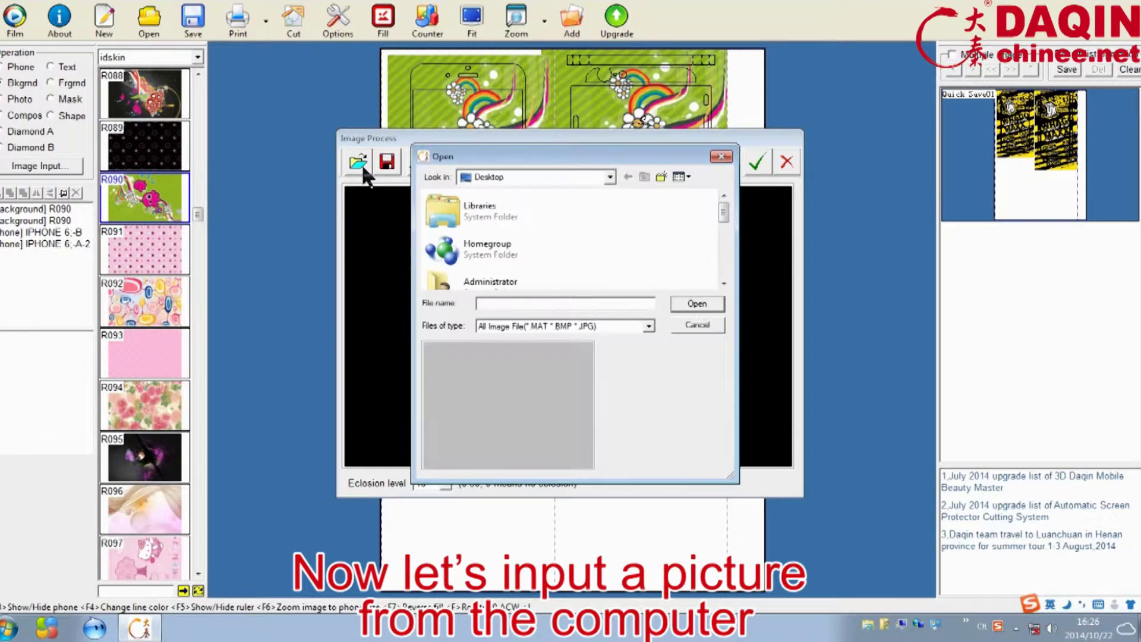
pyautogui.moveTo(724, 215); pyautogui.dragTo(719, 272)
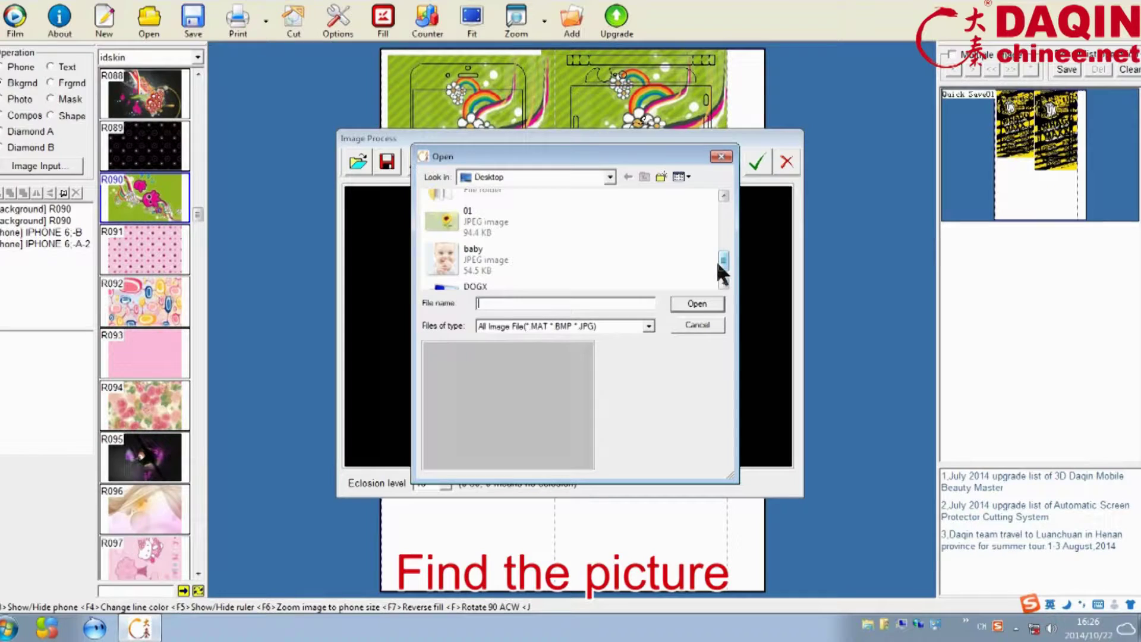
pyautogui.click(480, 219)
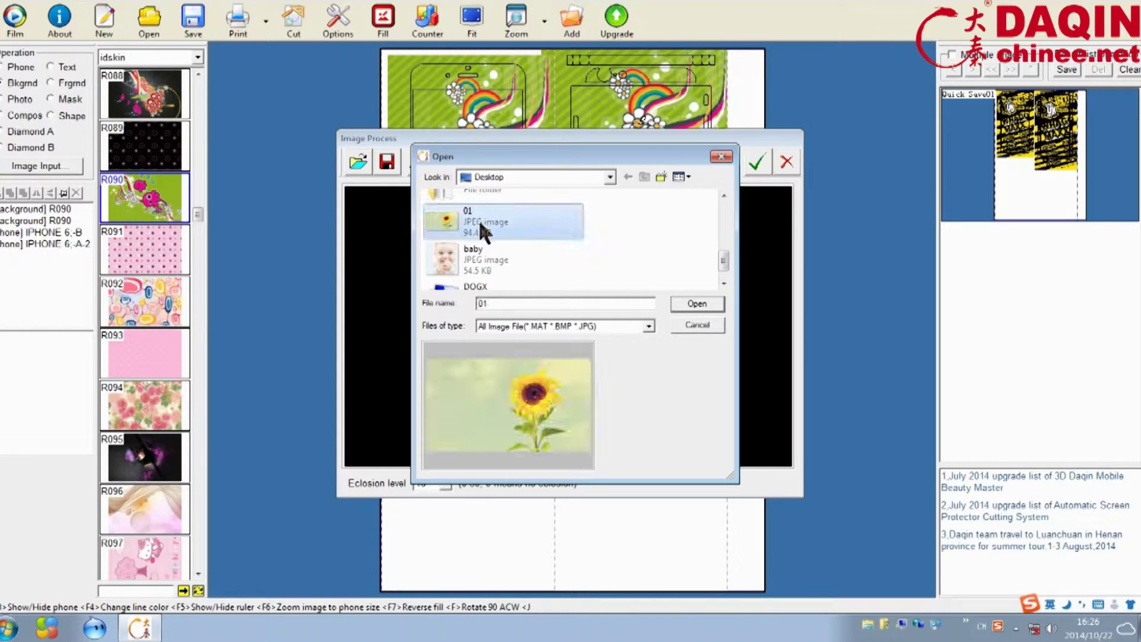
pyautogui.click(698, 302)
# Draw a tall rectangular crop around the sunflower and centre it on the flower.
pyautogui.click(635, 162)
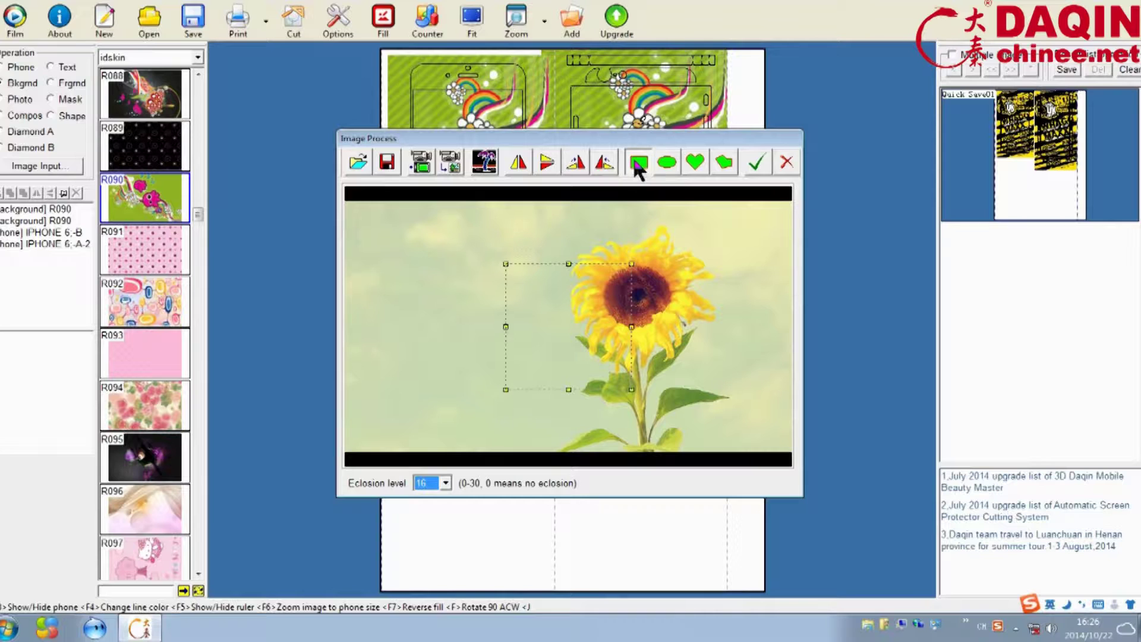
pyautogui.moveTo(538, 306); pyautogui.dragTo(581, 244)
pyautogui.moveTo(675, 326); pyautogui.dragTo(725, 465)
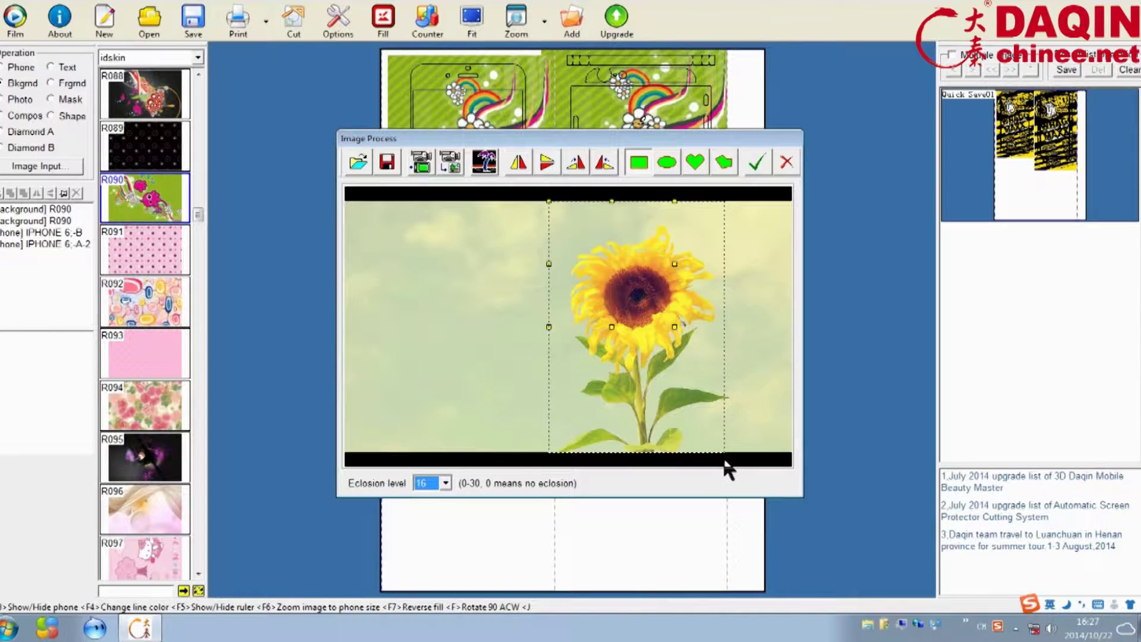
pyautogui.moveTo(684, 404); pyautogui.dragTo(688, 404)
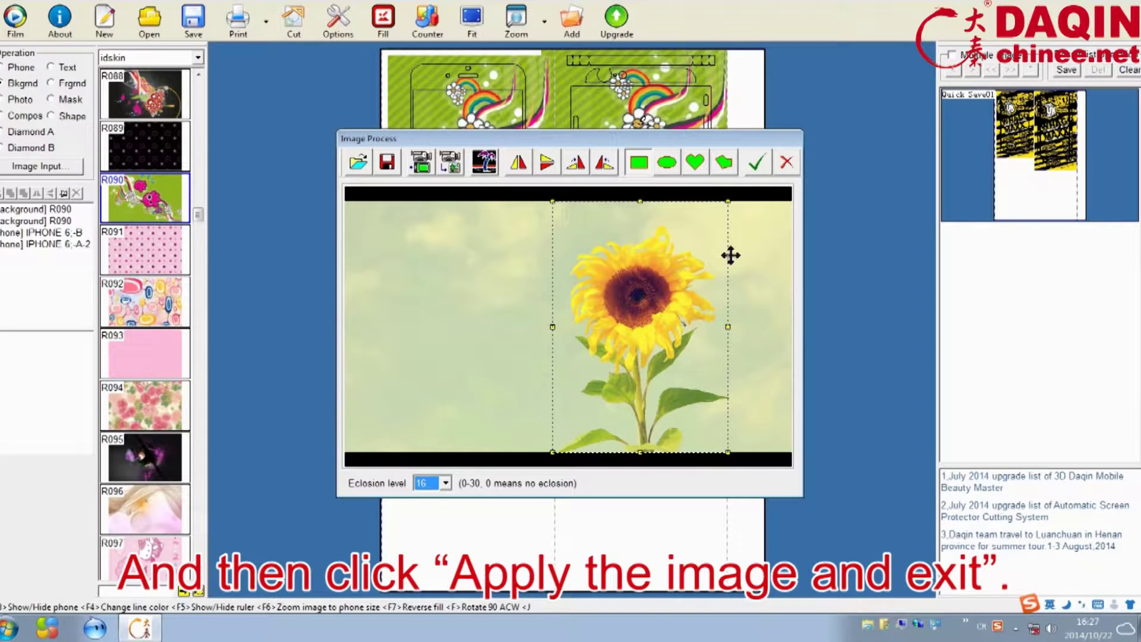
# Place the cropped sunflower and delete the R090 octopus backgrounds from both templates.
pyautogui.click(753, 166)
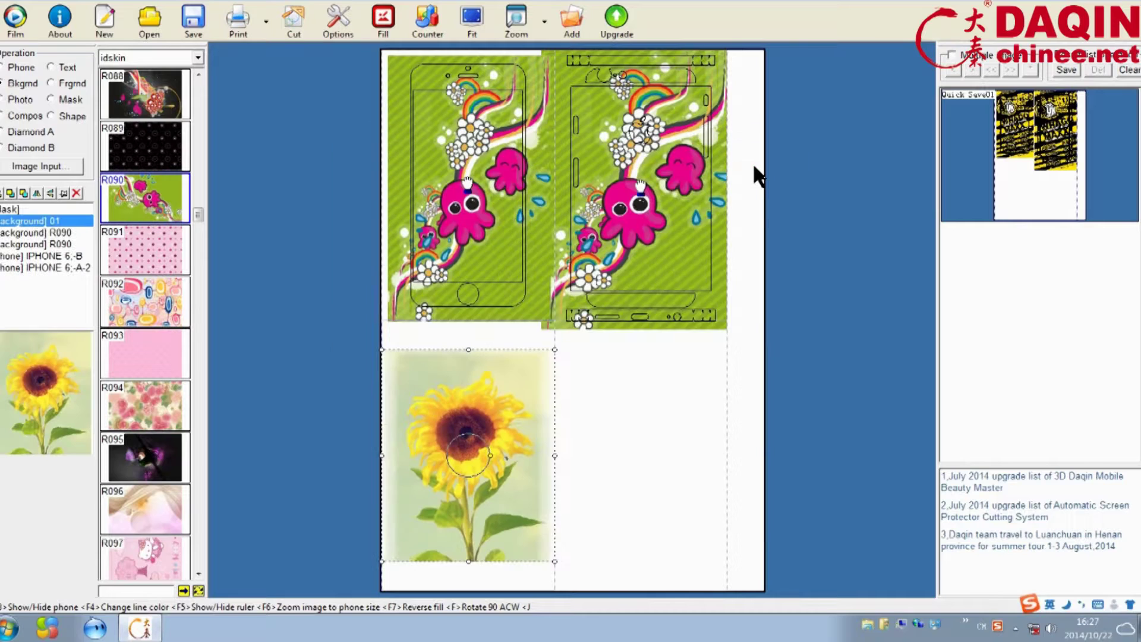
pyautogui.click(12, 218)
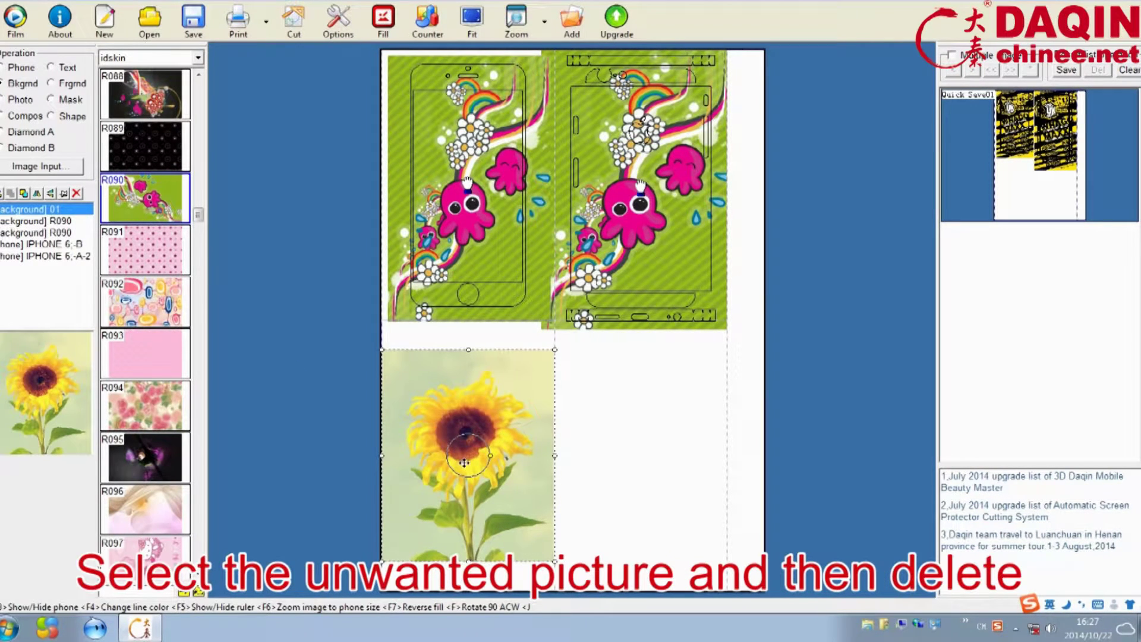
pyautogui.click(527, 227)
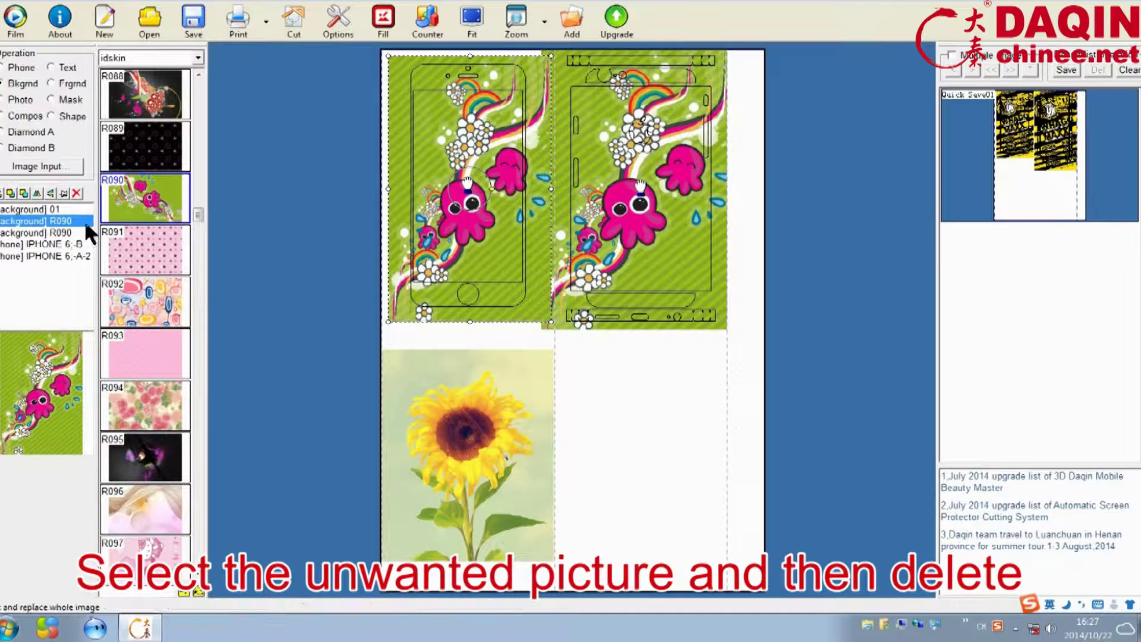
pyautogui.click(76, 193)
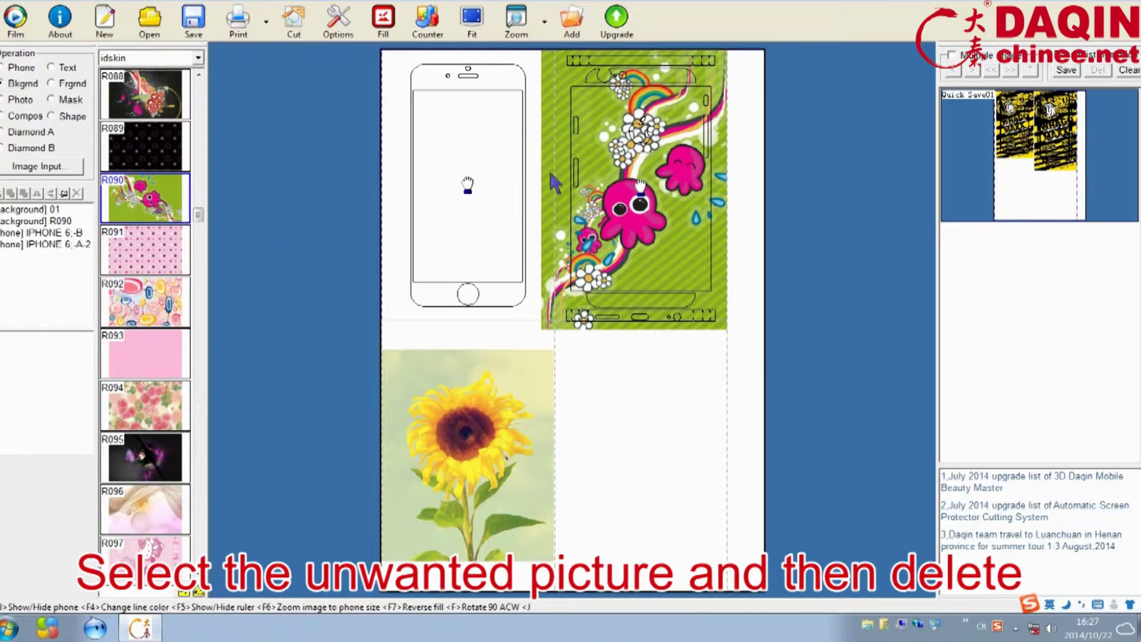
pyautogui.click(574, 194)
pyautogui.click(76, 193)
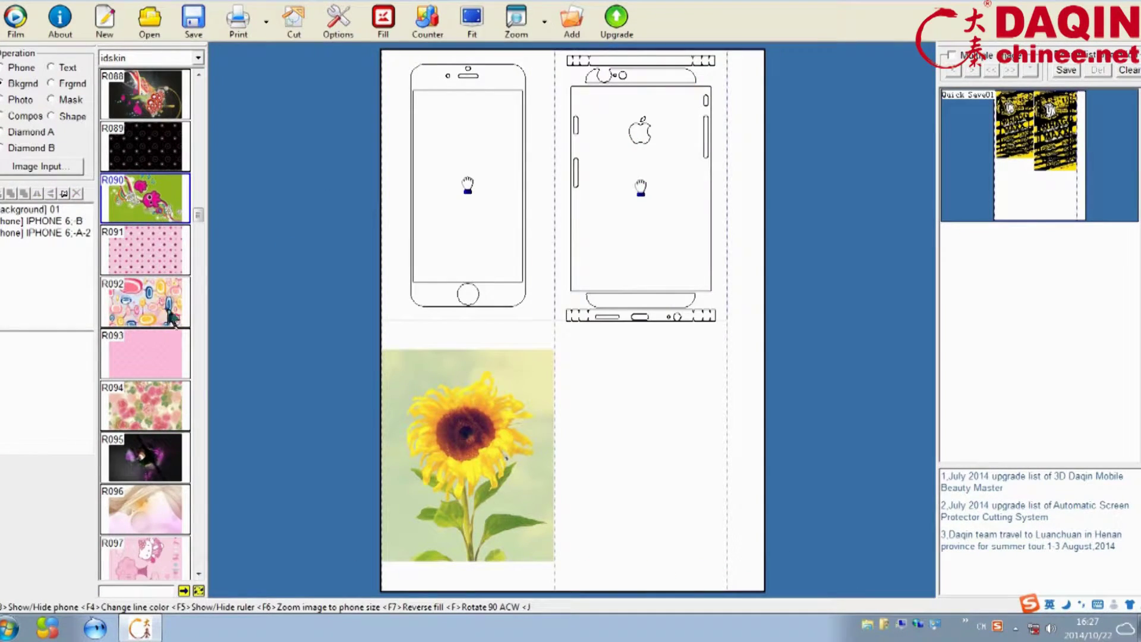
# Move the sunflower onto the back template and enlarge it to cover the outline.
pyautogui.click(480, 438)
pyautogui.moveTo(480, 438); pyautogui.dragTo(653, 162)
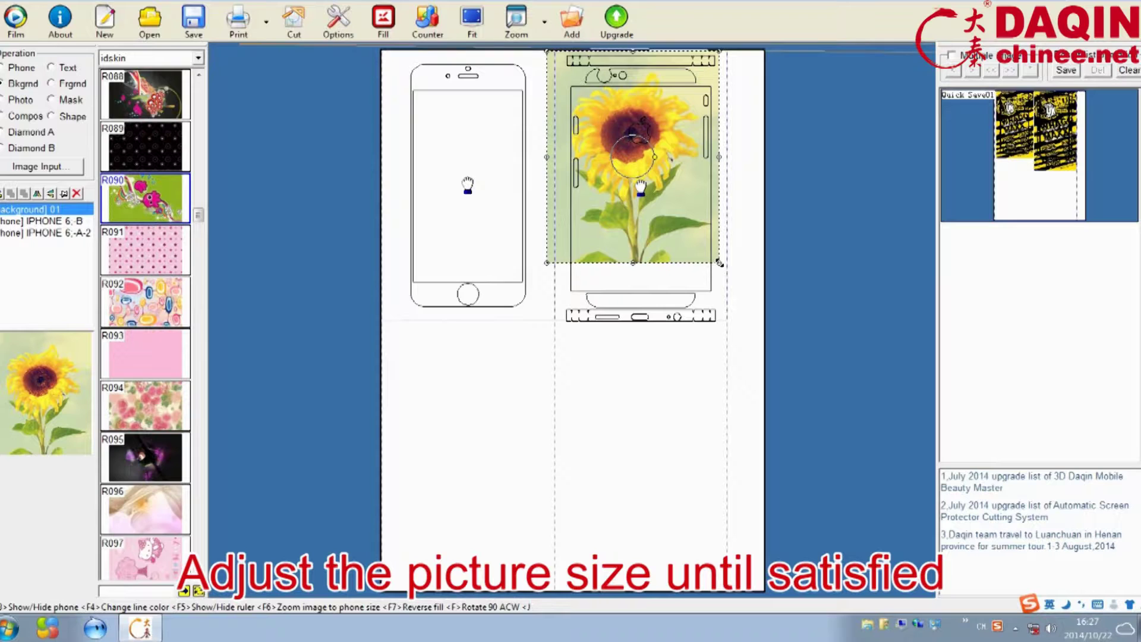
pyautogui.moveTo(720, 263); pyautogui.dragTo(758, 341)
pyautogui.moveTo(694, 300); pyautogui.dragTo(687, 288)
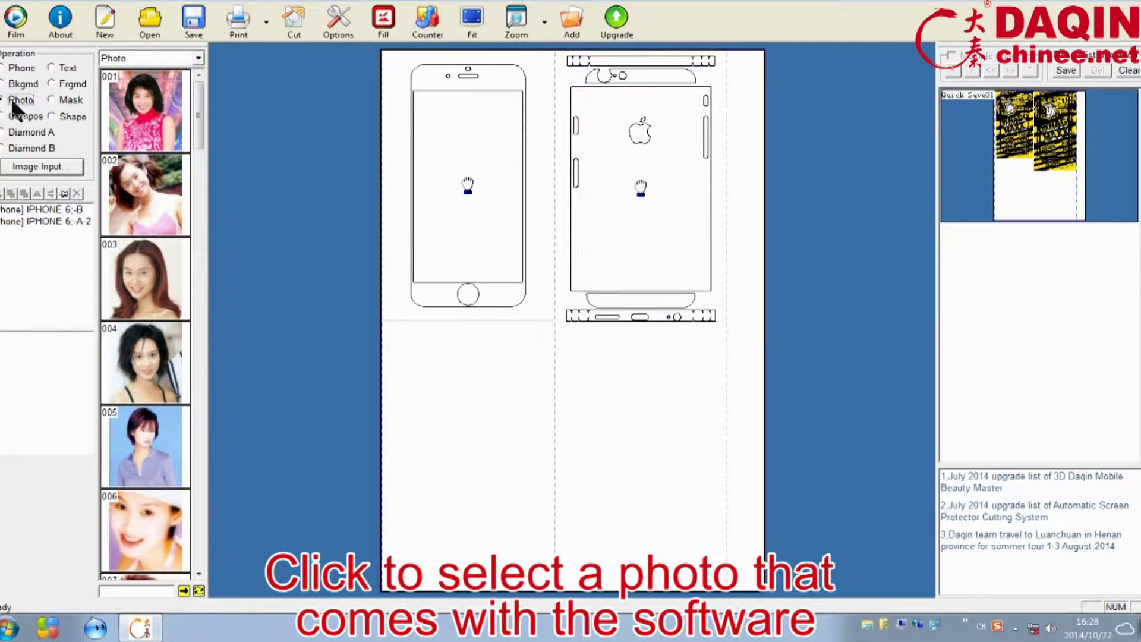
pyautogui.moveTo(203, 103); pyautogui.dragTo(183, 533)
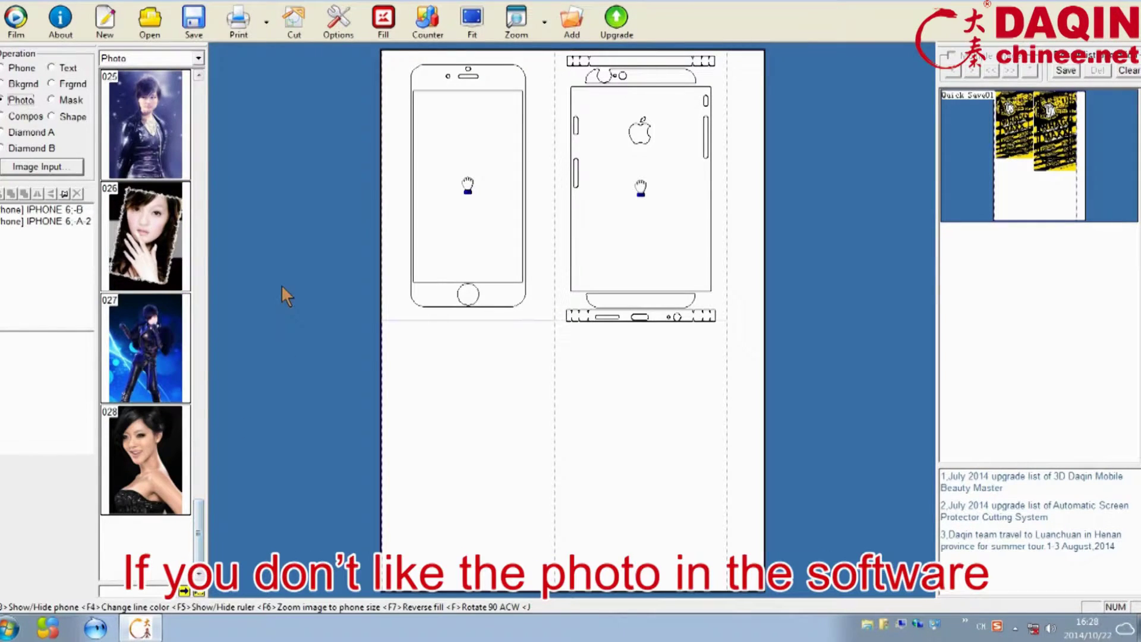
# Import the 'baby' photo from the Desktop, cropped to a rectangle covering most of it, onto the page.
pyautogui.click(55, 161)
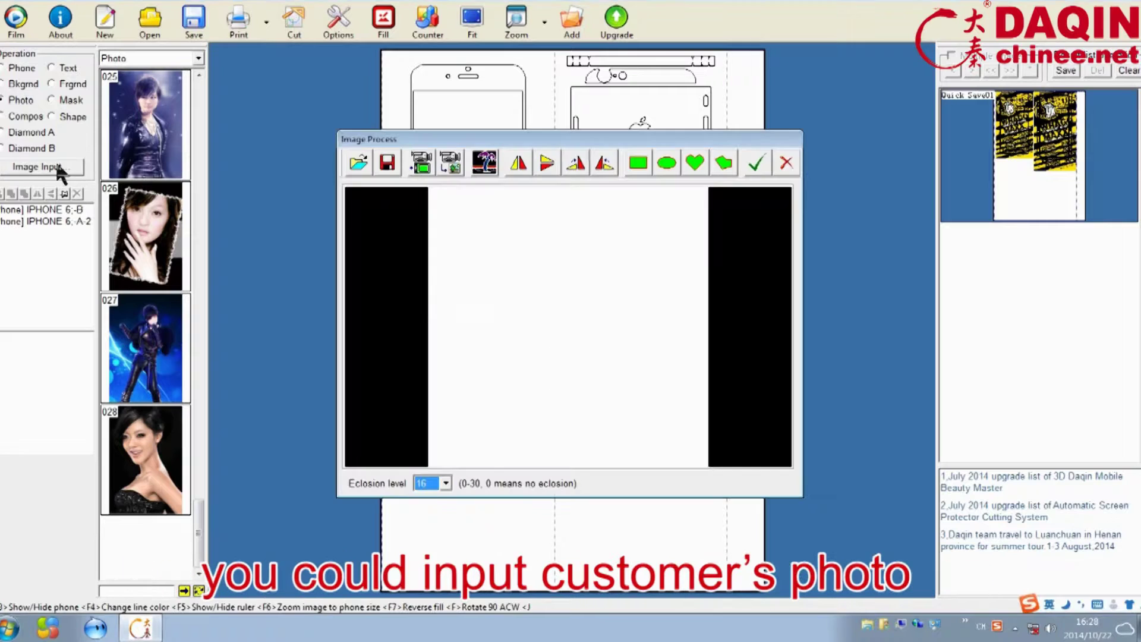
pyautogui.click(357, 161)
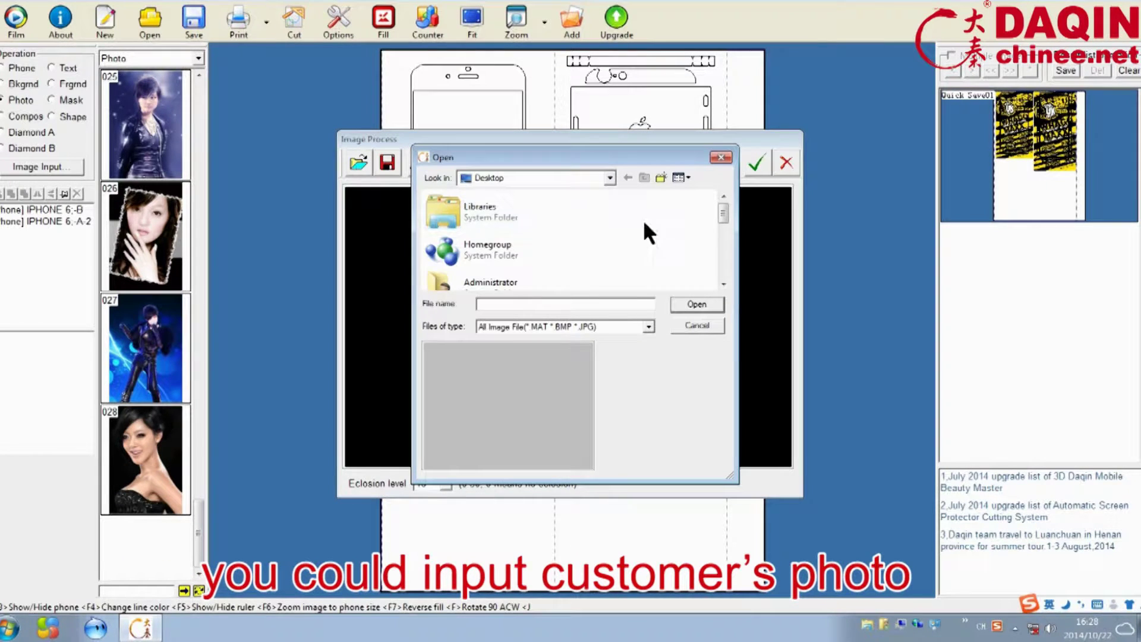
pyautogui.moveTo(722, 213); pyautogui.dragTo(724, 283)
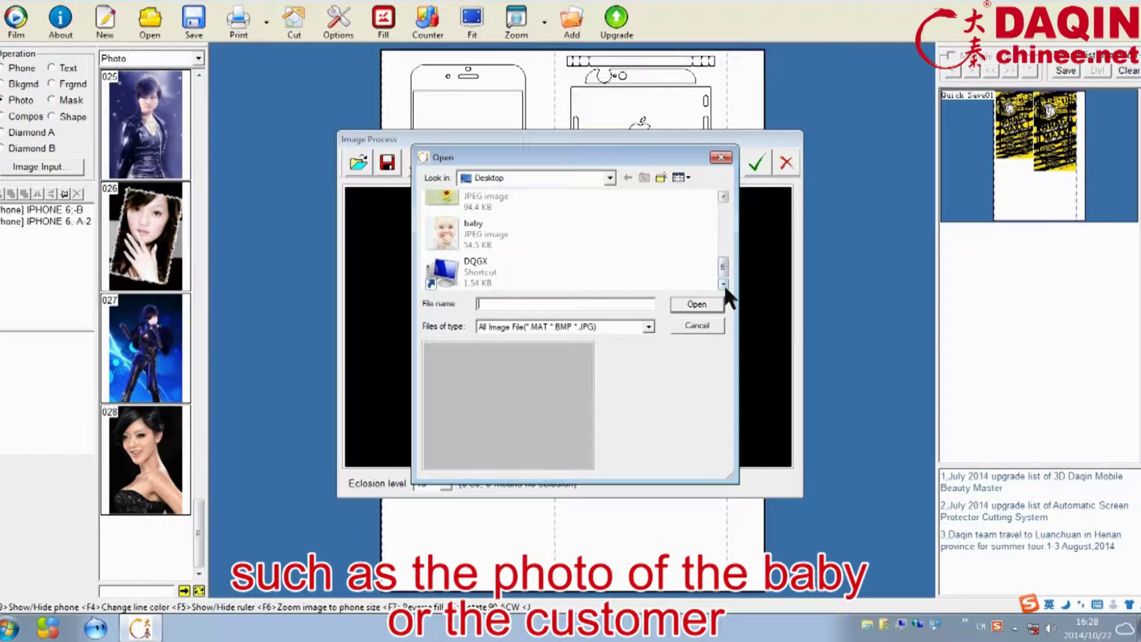
pyautogui.click(479, 225)
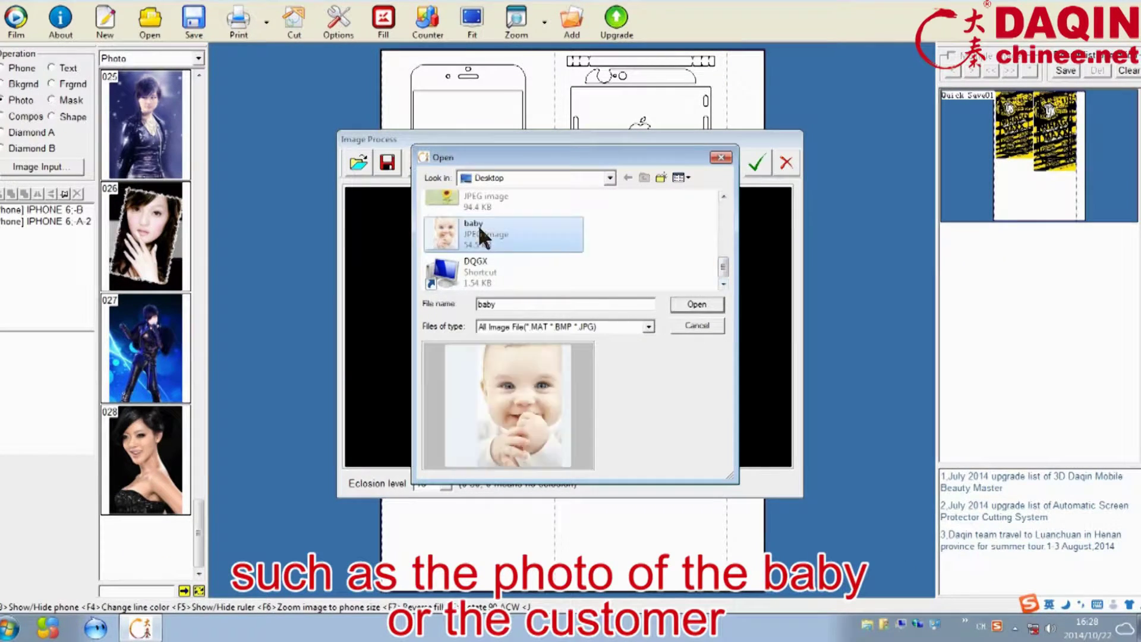
pyautogui.click(698, 304)
pyautogui.click(639, 163)
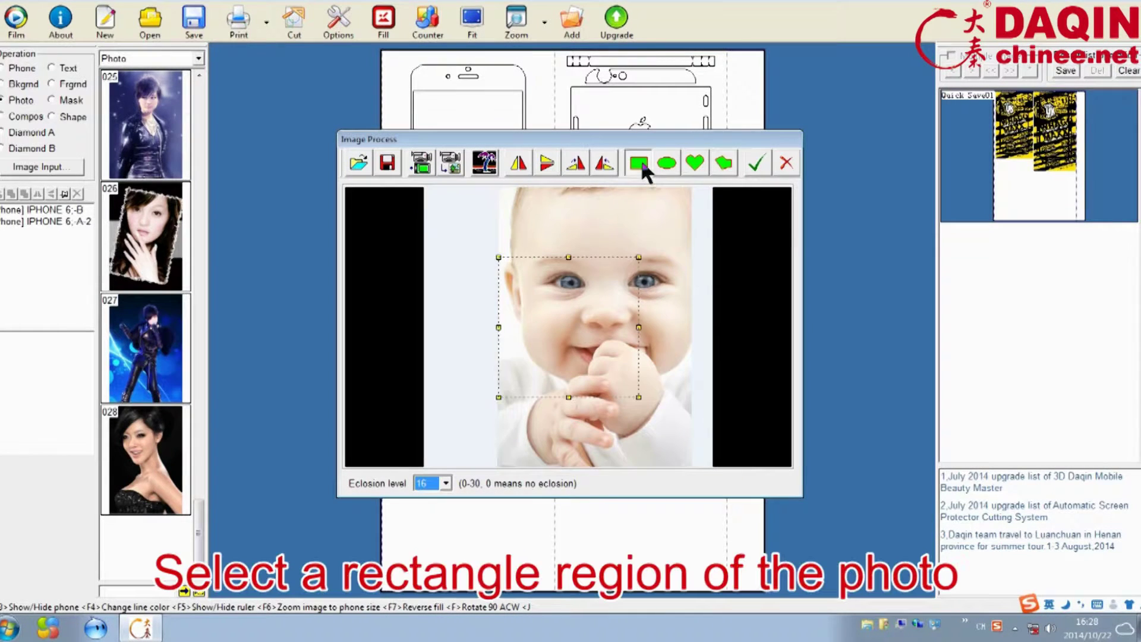
pyautogui.moveTo(583, 324); pyautogui.dragTo(584, 248)
pyautogui.moveTo(639, 326); pyautogui.dragTo(706, 469)
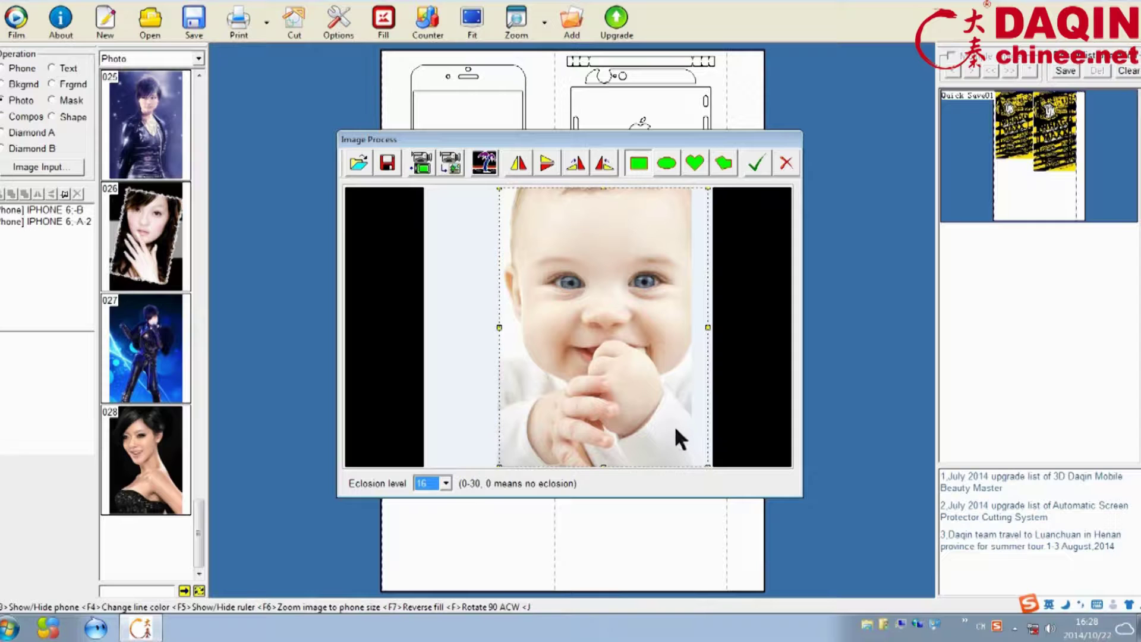
pyautogui.click(756, 163)
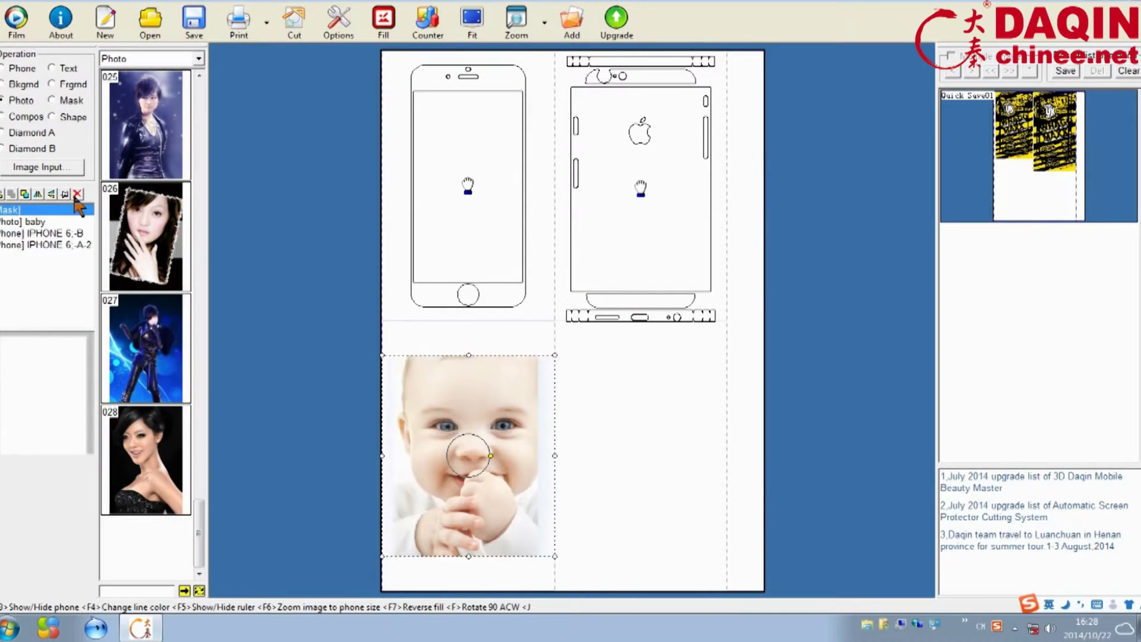
# Move the baby photo onto the iPhone 6 back, shrink it, center it and tilt it about 20° clockwise.
pyautogui.click(69, 210)
pyautogui.moveTo(460, 430); pyautogui.dragTo(642, 196)
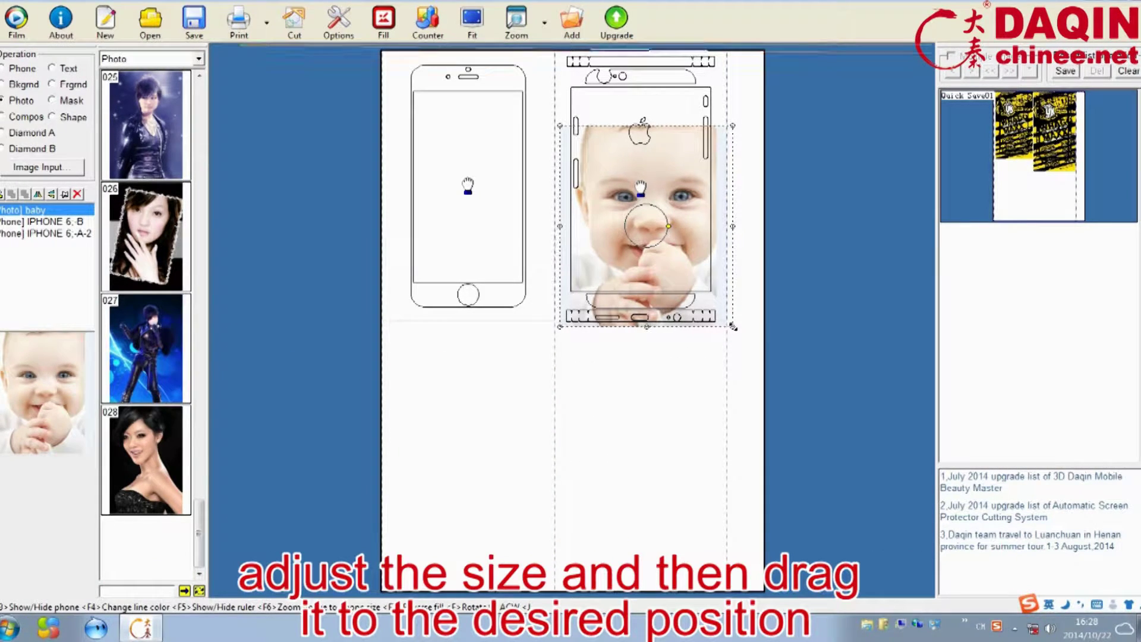
pyautogui.moveTo(732, 326); pyautogui.dragTo(642, 223)
pyautogui.moveTo(611, 170); pyautogui.dragTo(664, 217)
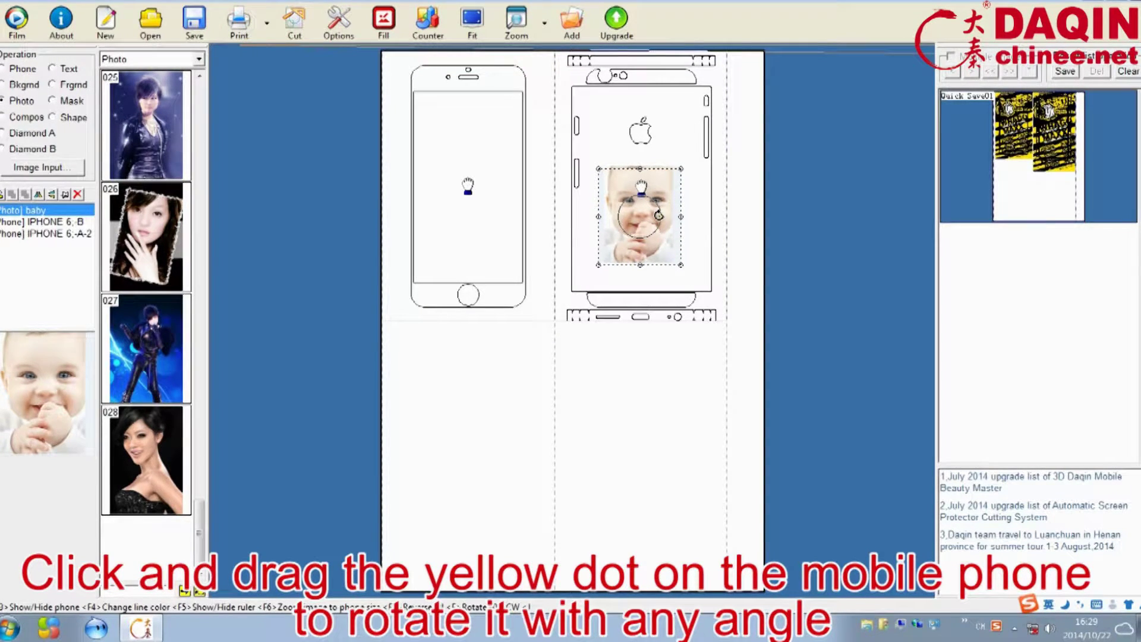
pyautogui.moveTo(662, 217); pyautogui.dragTo(663, 214)
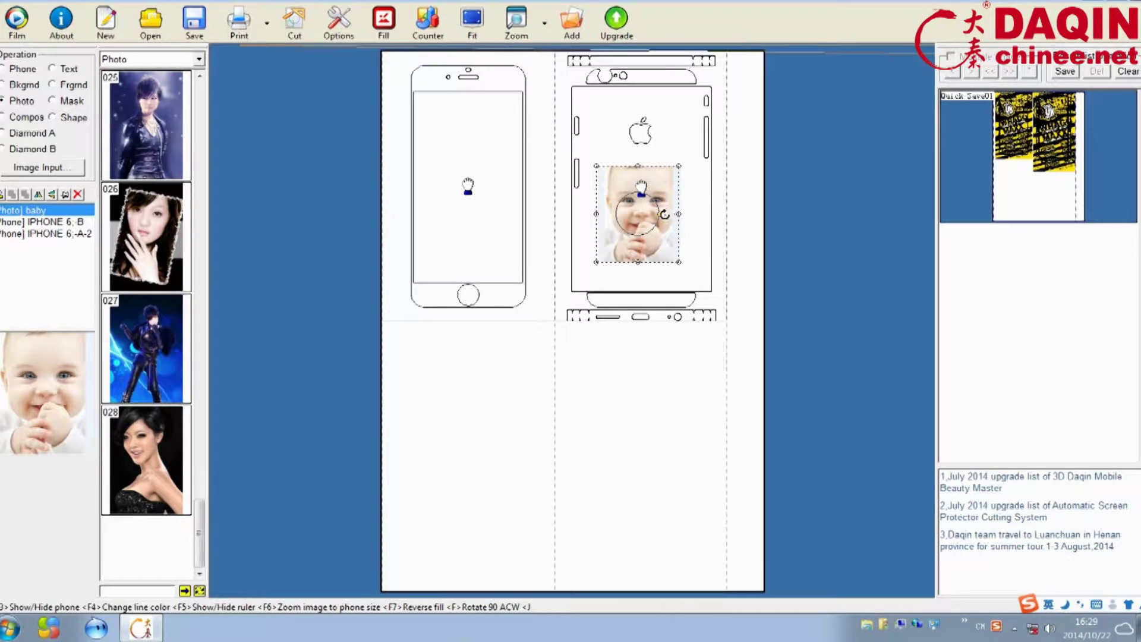
pyautogui.moveTo(676, 212)
pyautogui.mouseDown()
pyautogui.moveTo(674, 225)
pyautogui.moveTo(658, 224)
pyautogui.mouseUp()
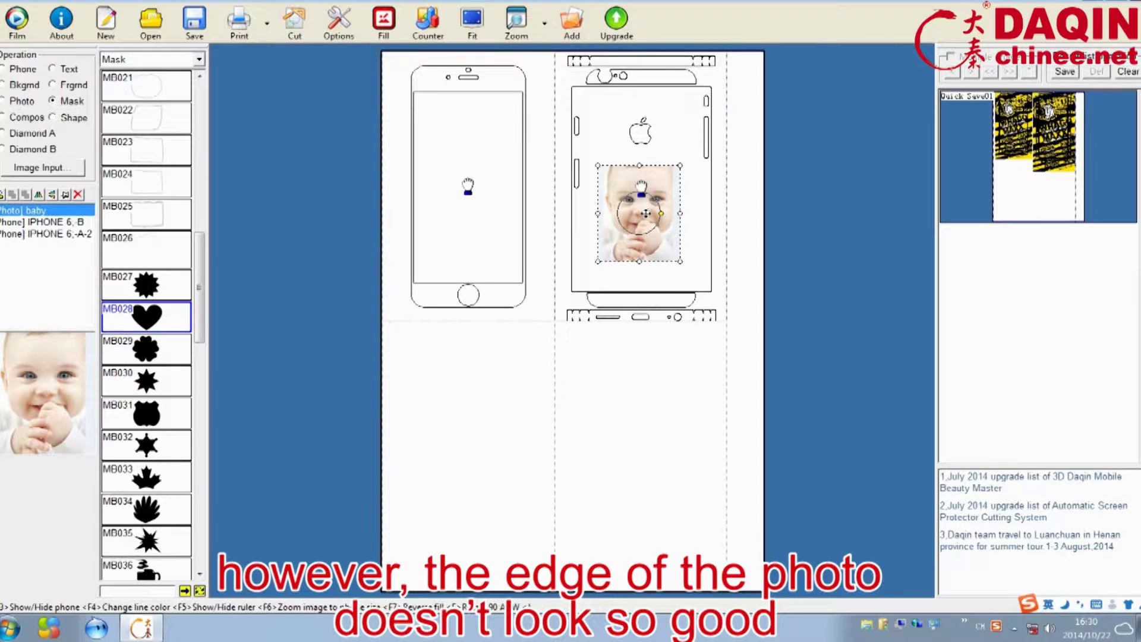
# Apply heart mask MB028 to the baby photo and deselect it to check the heart outline.
pyautogui.click(53, 101)
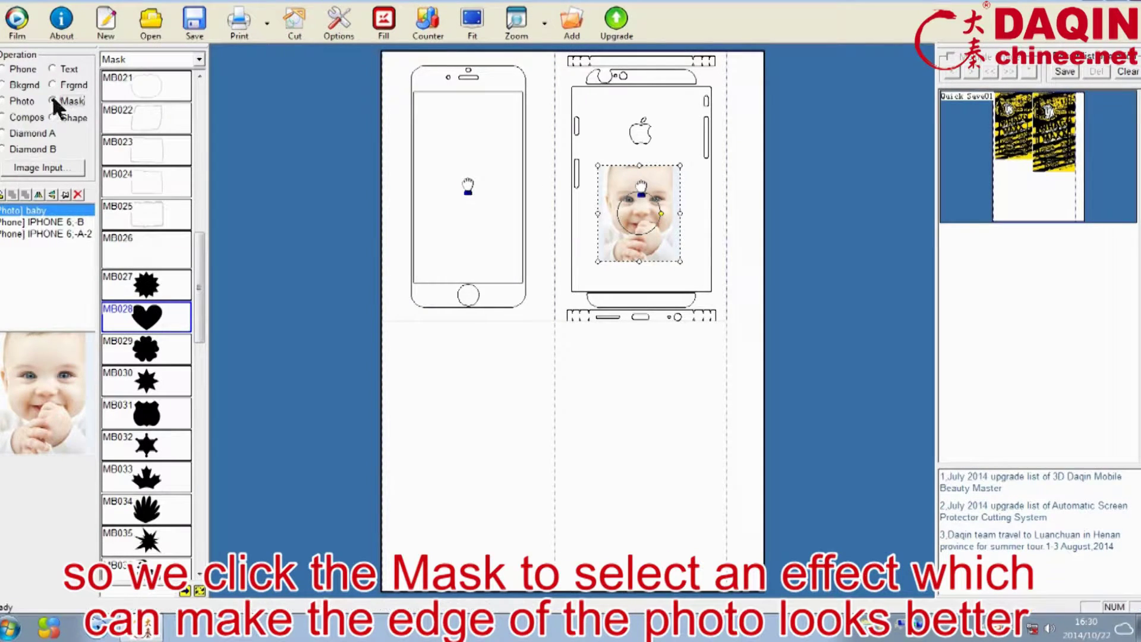
pyautogui.moveTo(197, 269)
pyautogui.mouseDown()
pyautogui.moveTo(203, 236)
pyautogui.moveTo(201, 297)
pyautogui.moveTo(199, 286)
pyautogui.mouseUp()
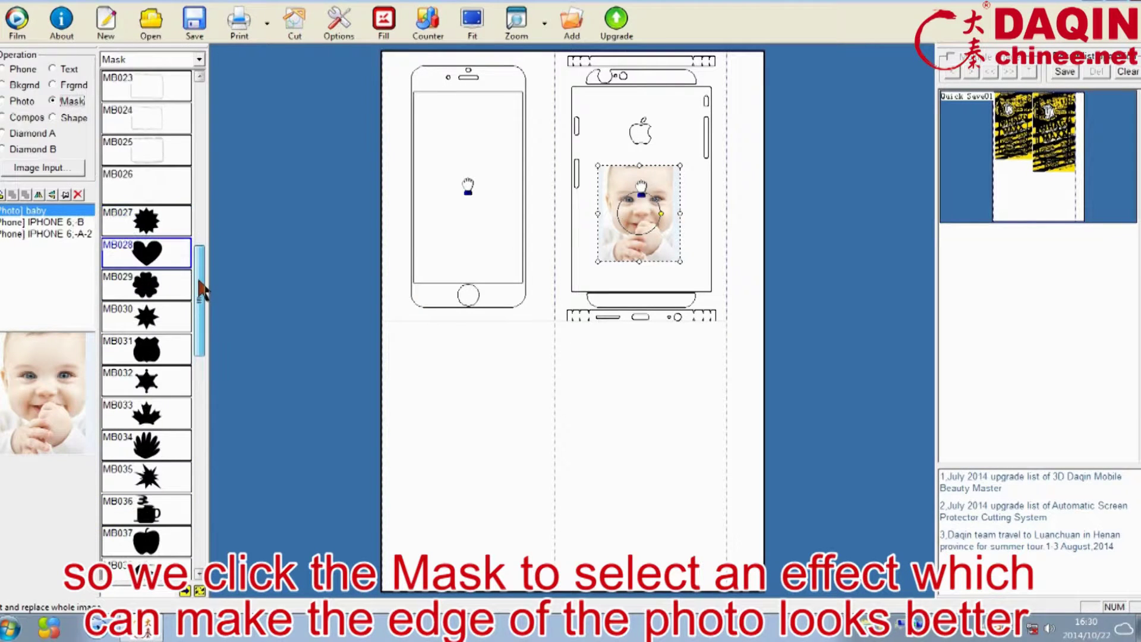
pyautogui.doubleClick(165, 248)
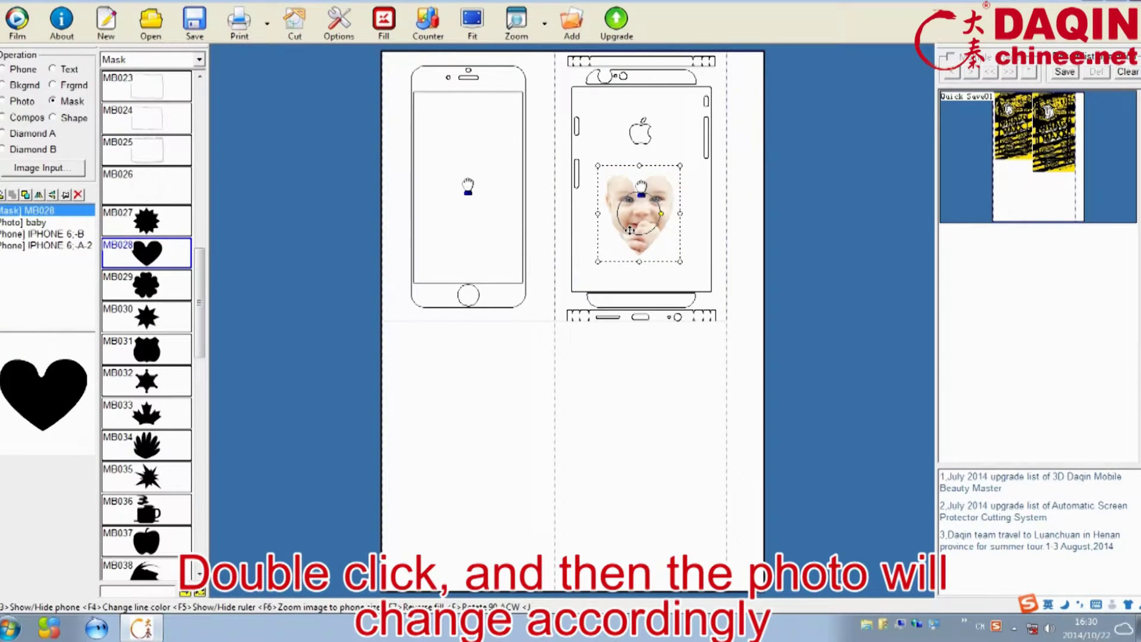
pyautogui.click(641, 348)
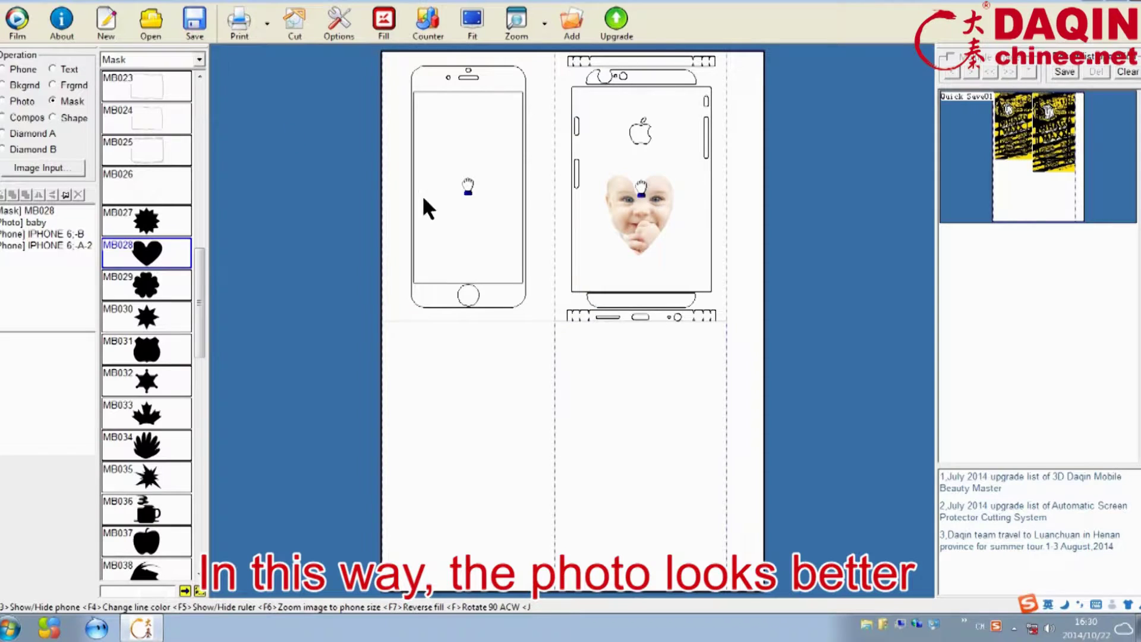
pyautogui.click(649, 213)
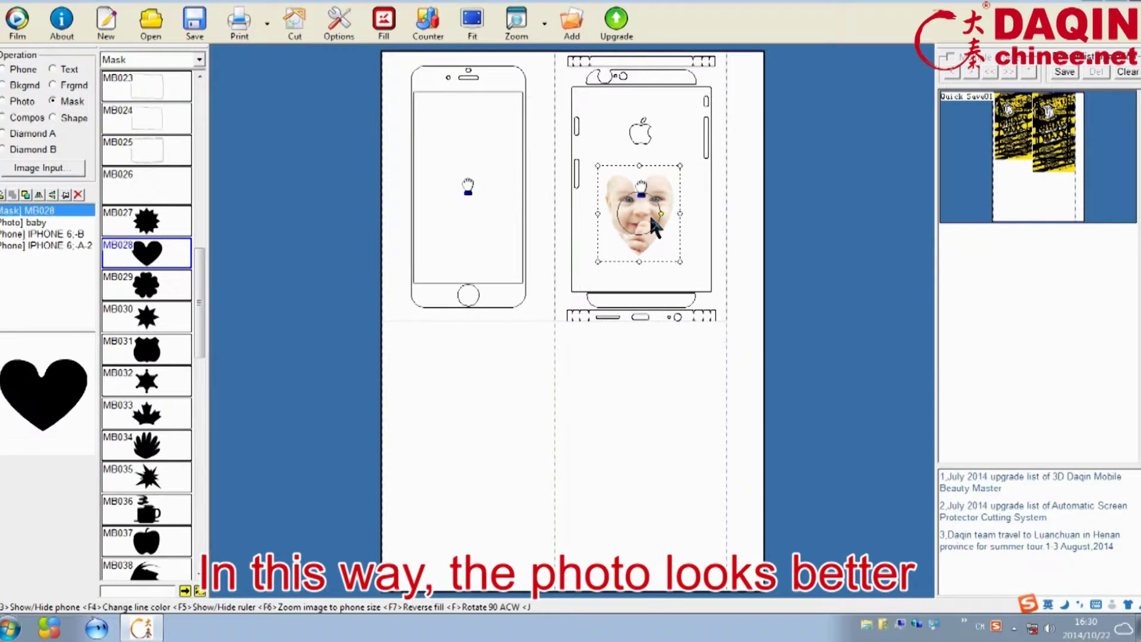
pyautogui.click(642, 356)
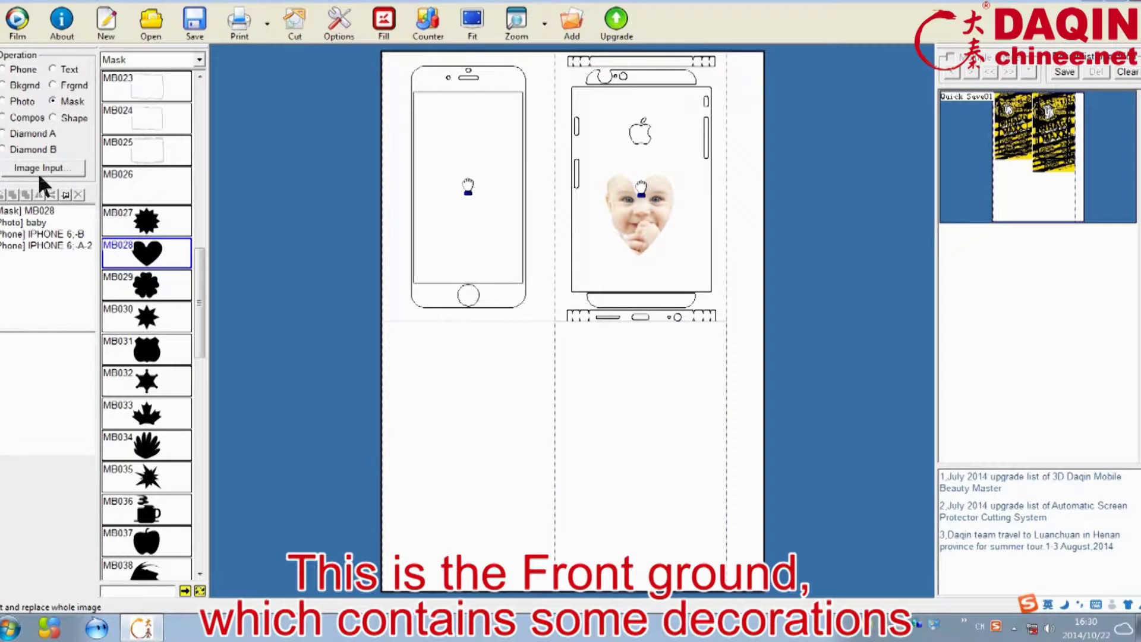
# Add foreground h068, the teddy bear with balloons, shrunk and placed at the top of the phone back.
pyautogui.click(68, 86)
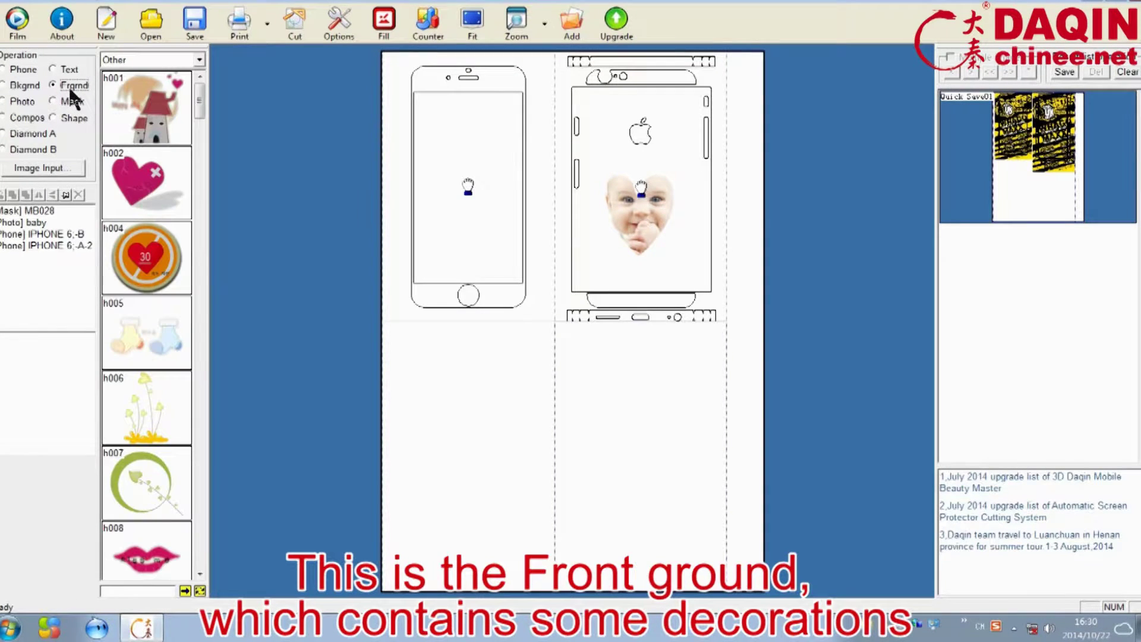
pyautogui.moveTo(205, 107); pyautogui.dragTo(212, 480)
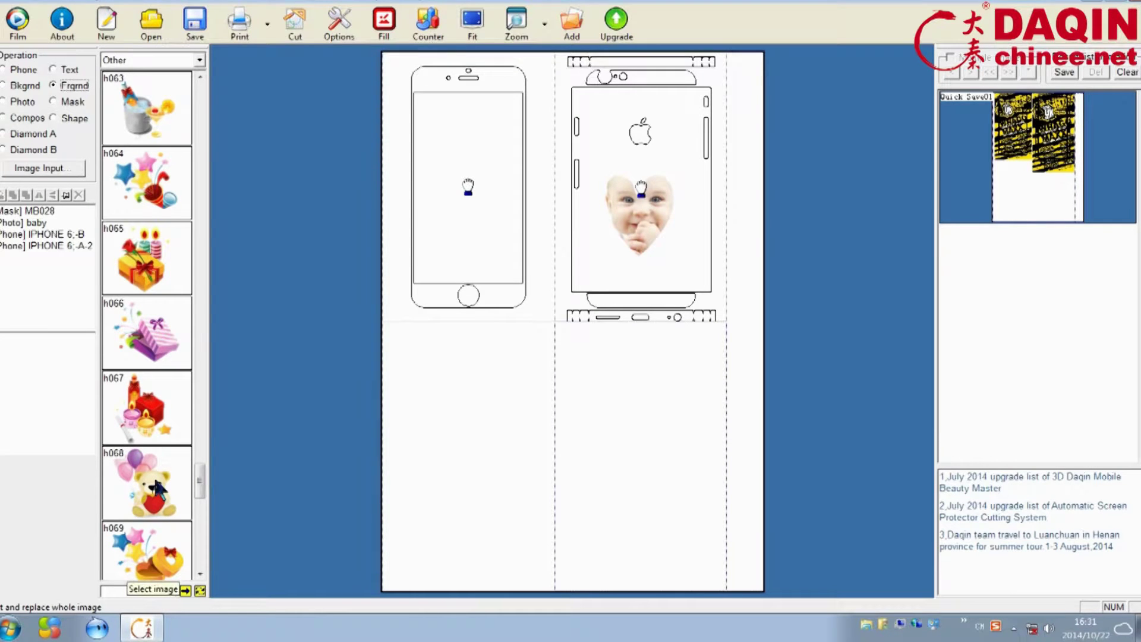
pyautogui.moveTo(201, 479); pyautogui.dragTo(201, 491)
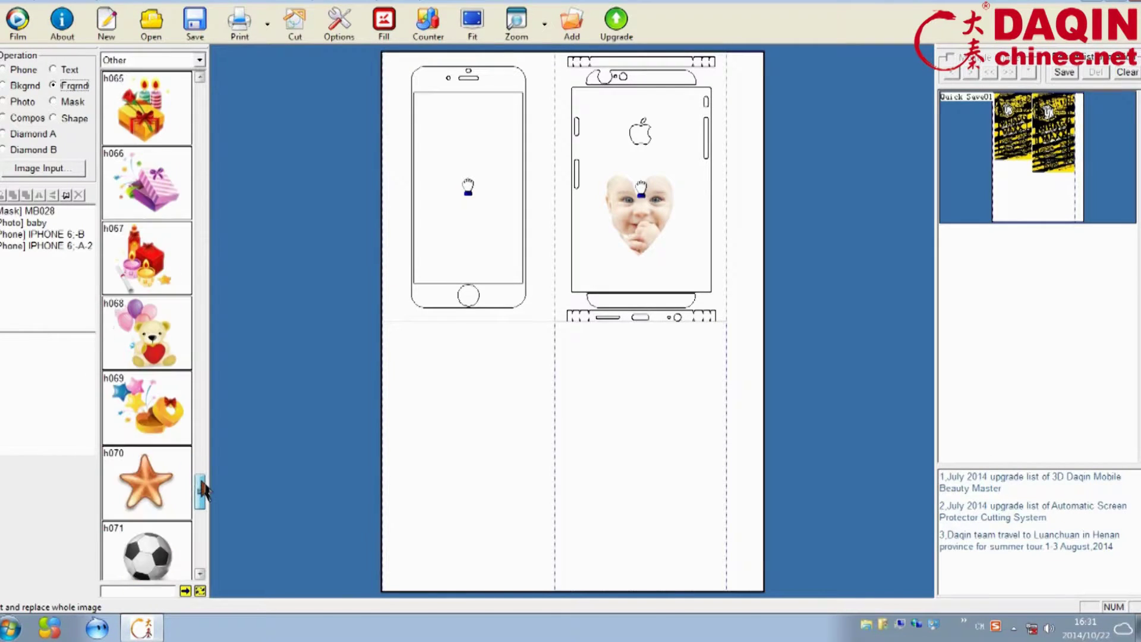
pyautogui.click(147, 323)
pyautogui.doubleClick(148, 331)
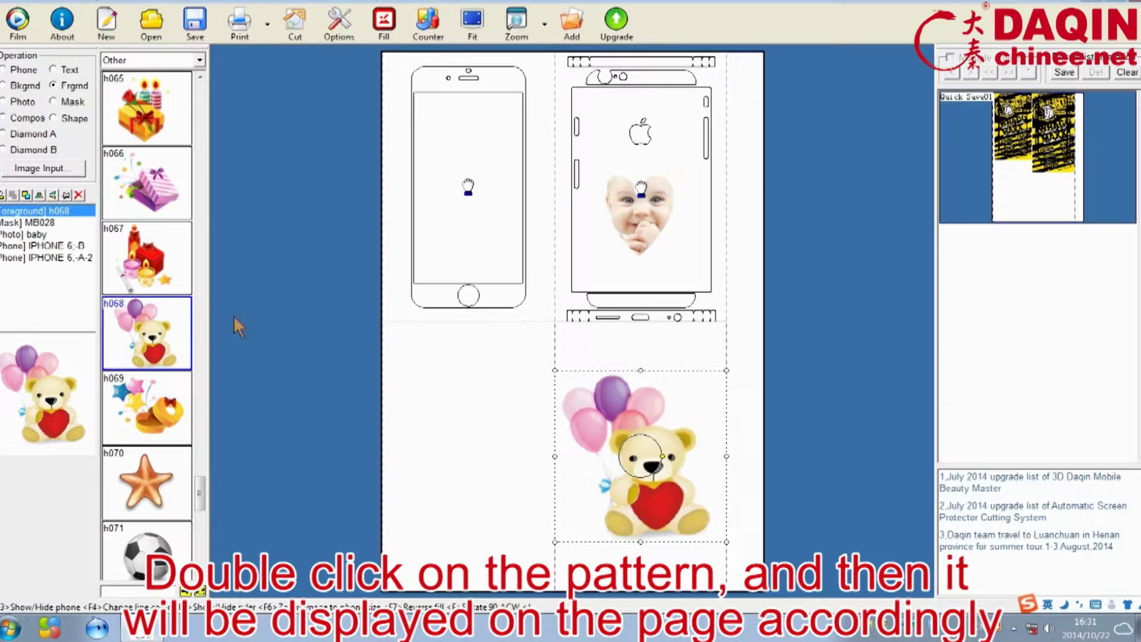
pyautogui.moveTo(635, 472); pyautogui.dragTo(630, 182)
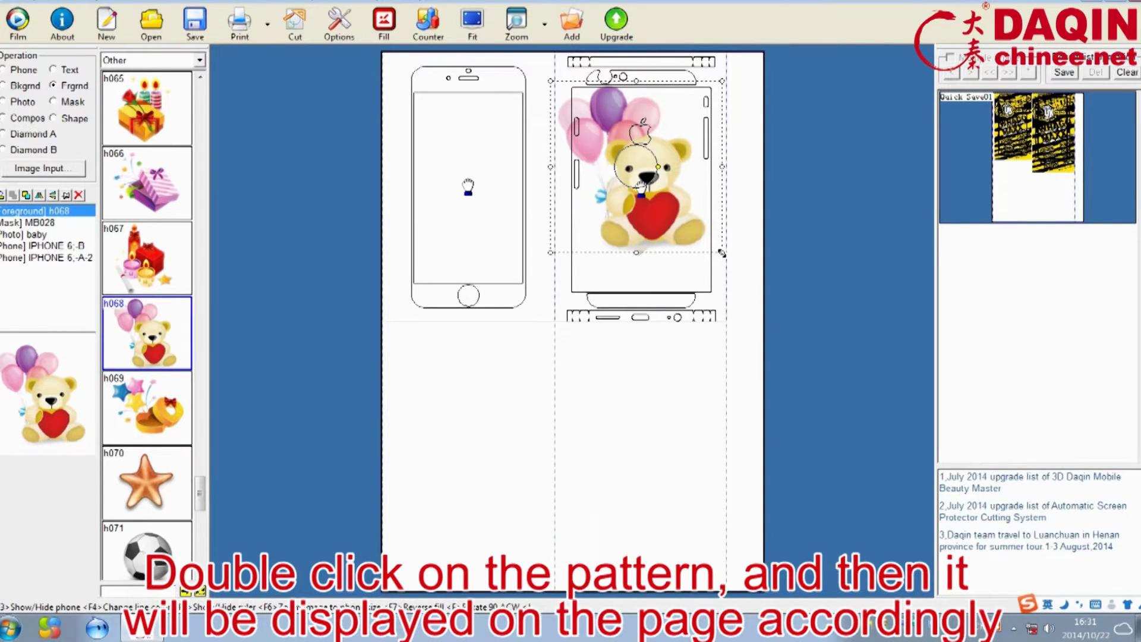
pyautogui.moveTo(721, 254); pyautogui.dragTo(608, 122)
pyautogui.click(688, 114)
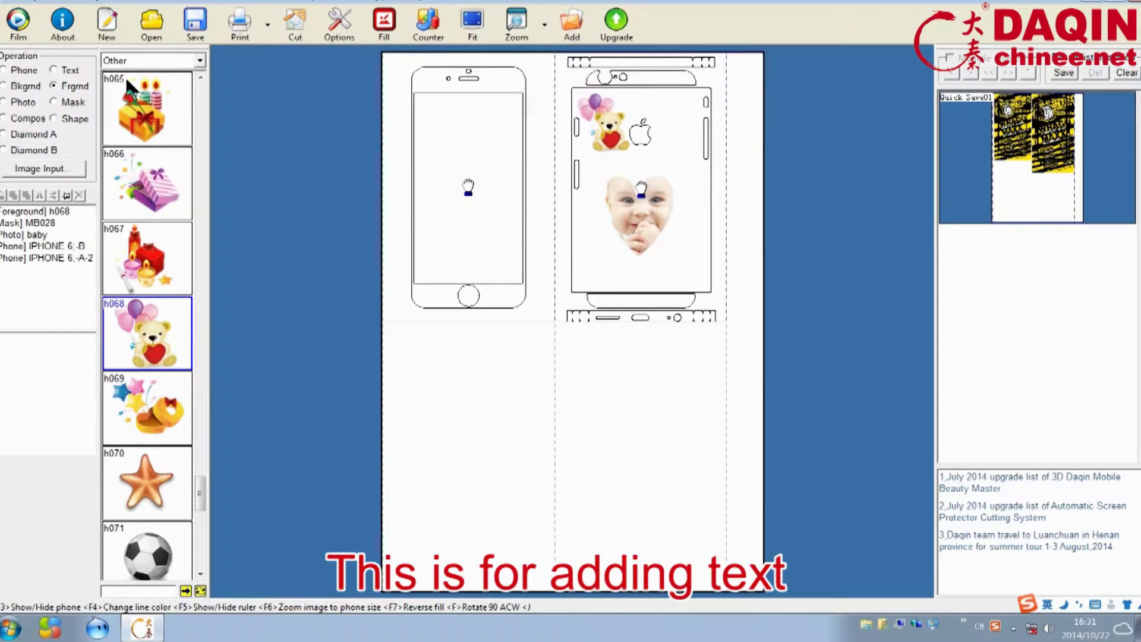
# Add the caption 'daqin mobile prink', shrink it, and place it on the phone back below the photo.
pyautogui.click(72, 66)
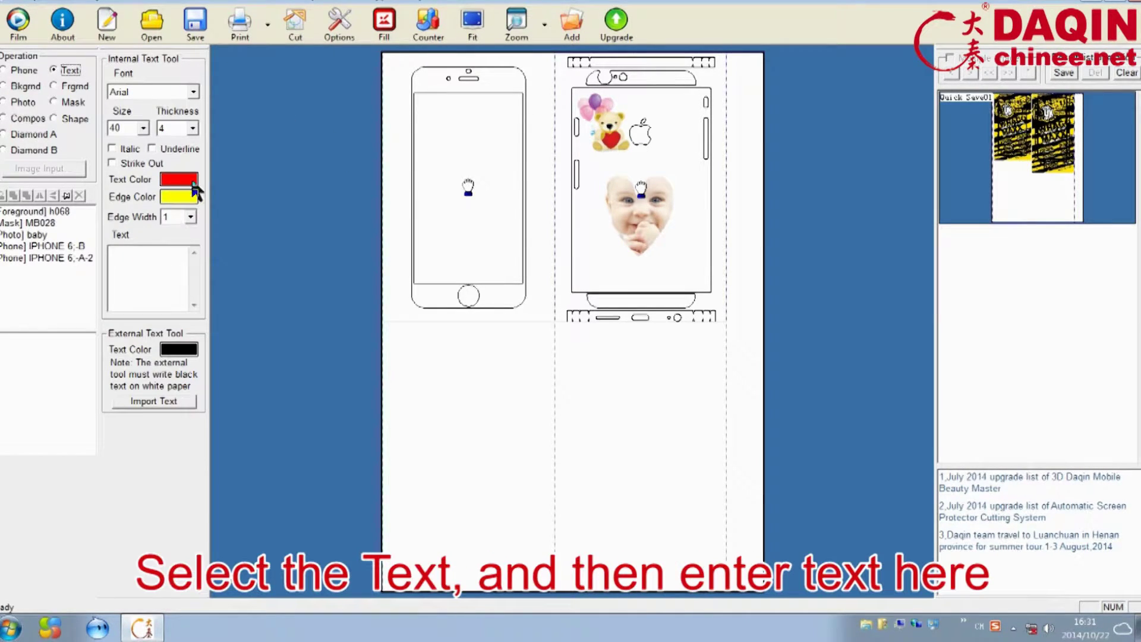
pyautogui.click(136, 265)
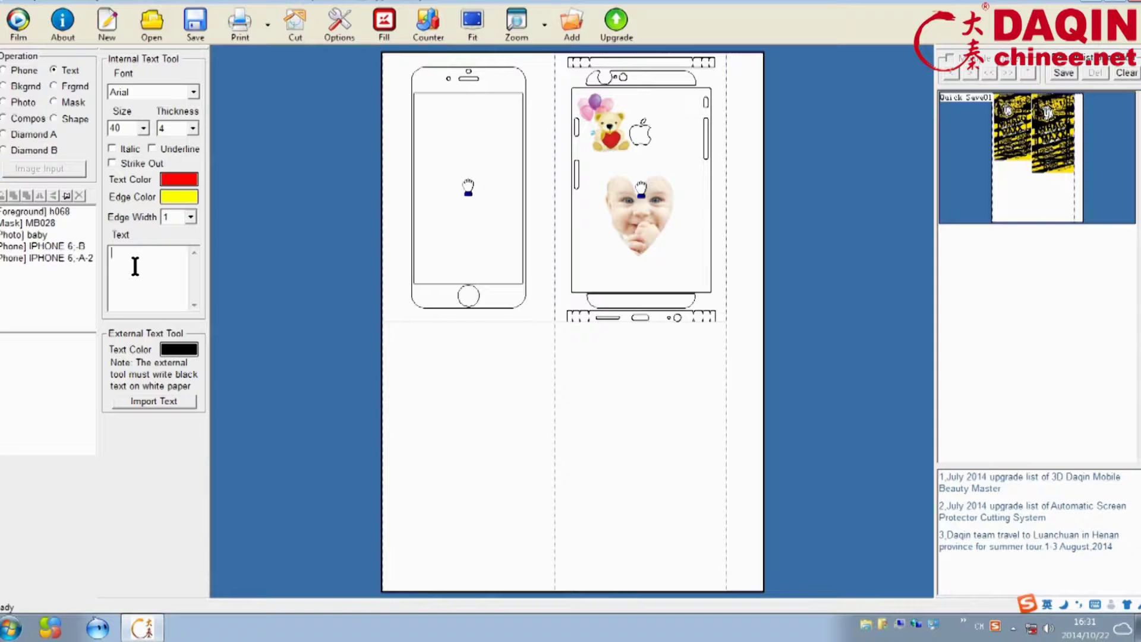
pyautogui.write('daqin ')
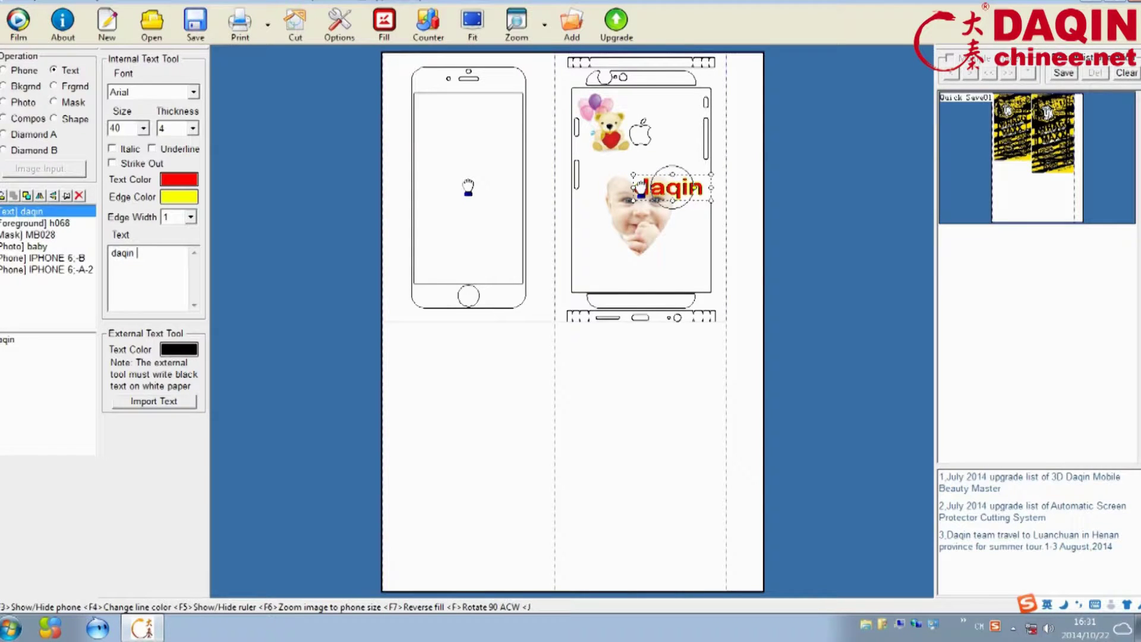
pyautogui.write('mobi')
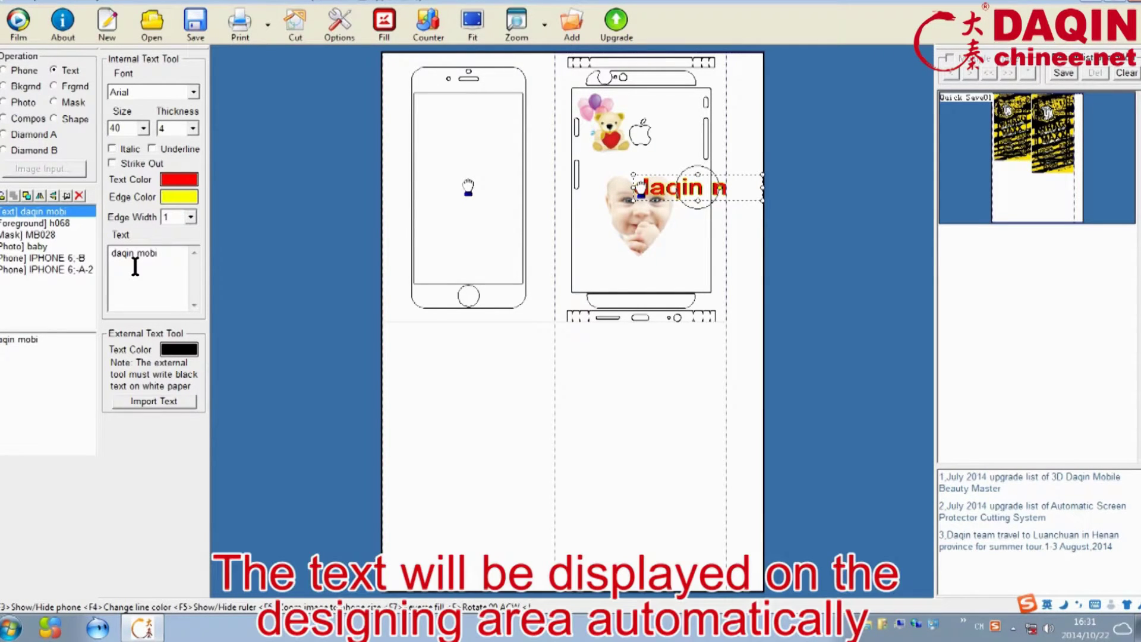
pyautogui.write('le prink')
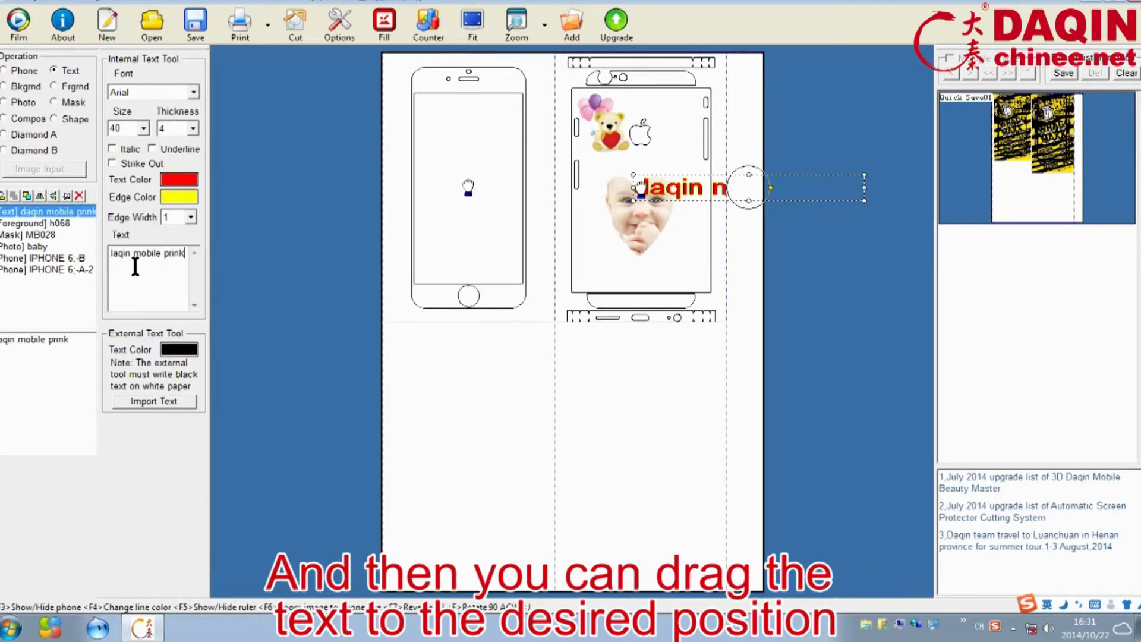
pyautogui.moveTo(716, 191); pyautogui.dragTo(537, 428)
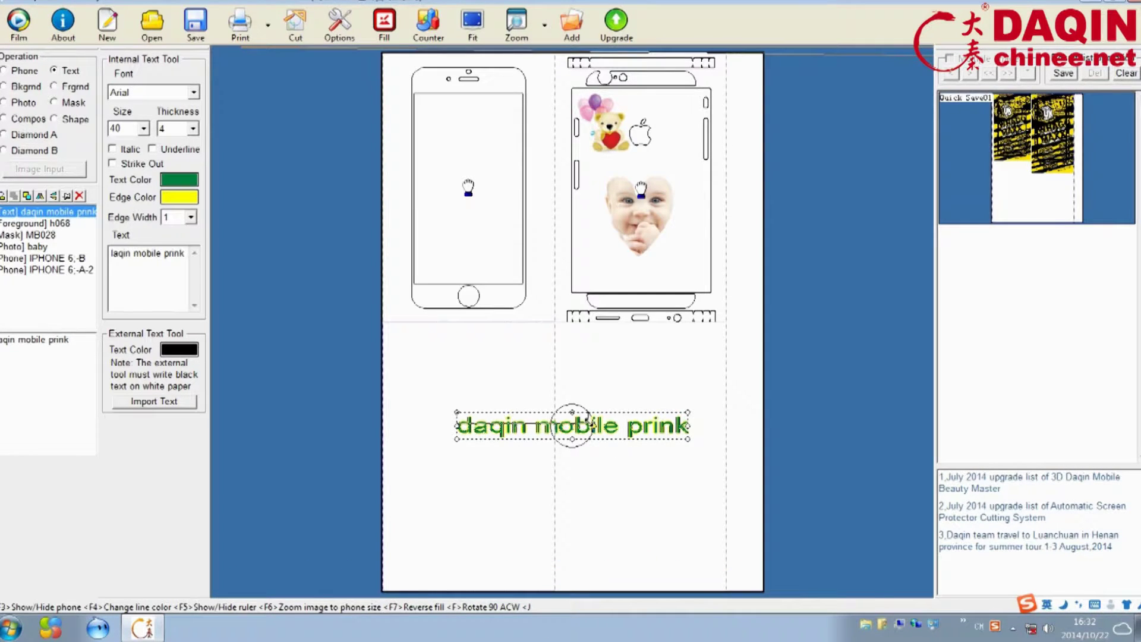
pyautogui.scroll(-2, 525, 421)
pyautogui.moveTo(554, 420); pyautogui.dragTo(669, 264)
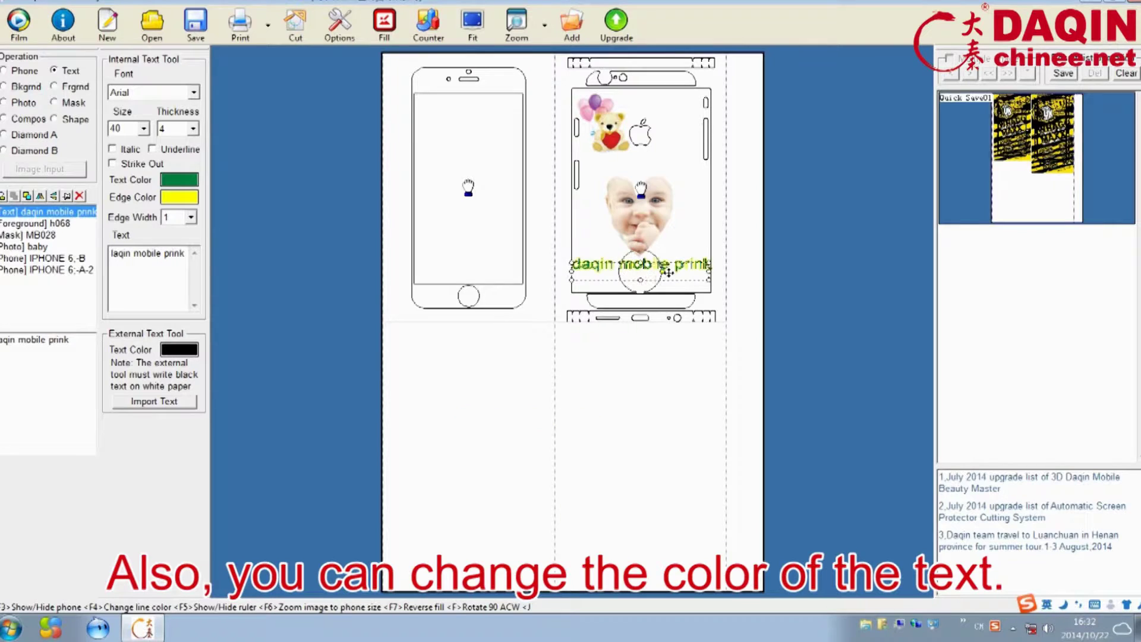
# Make the caption text red with a yellow edge colour.
pyautogui.click(180, 181)
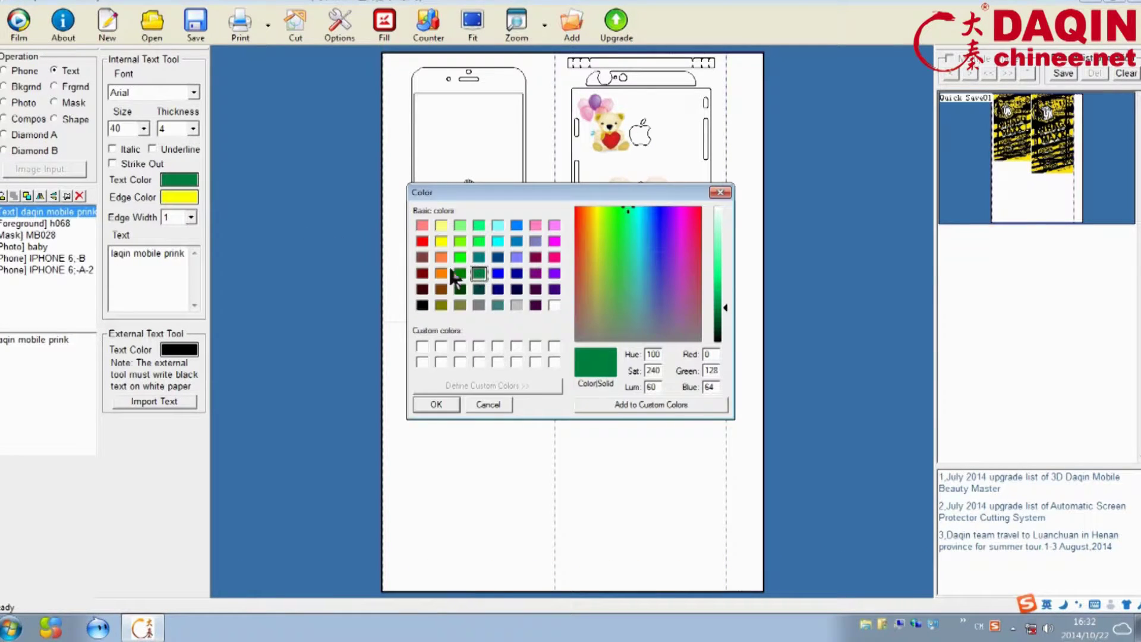
pyautogui.click(422, 241)
pyautogui.click(441, 403)
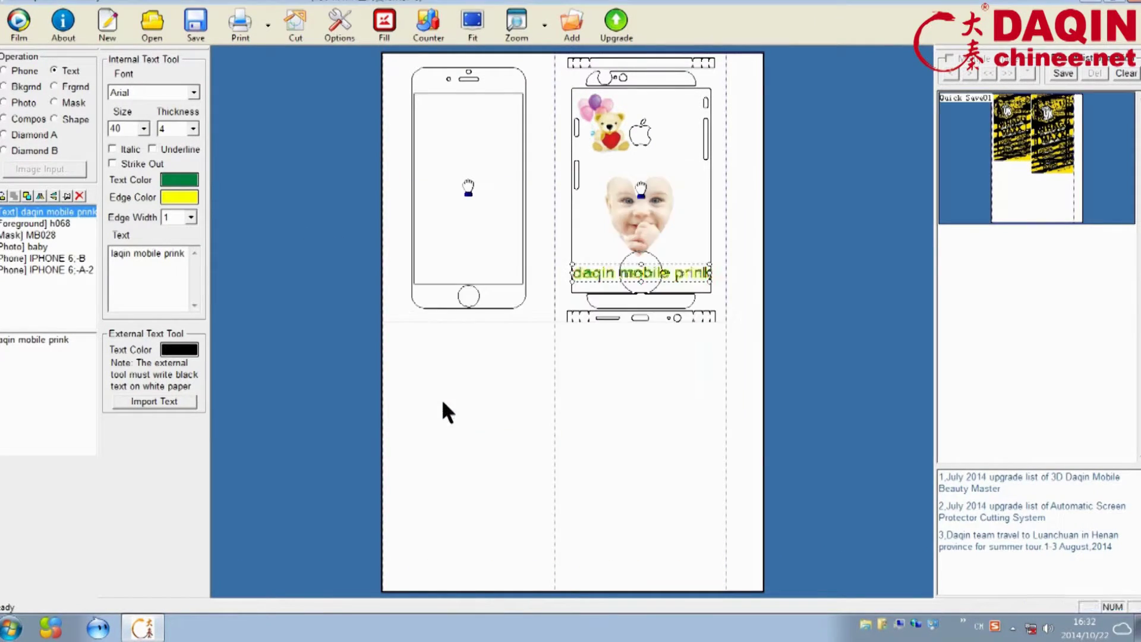
pyautogui.click(262, 229)
pyautogui.click(174, 191)
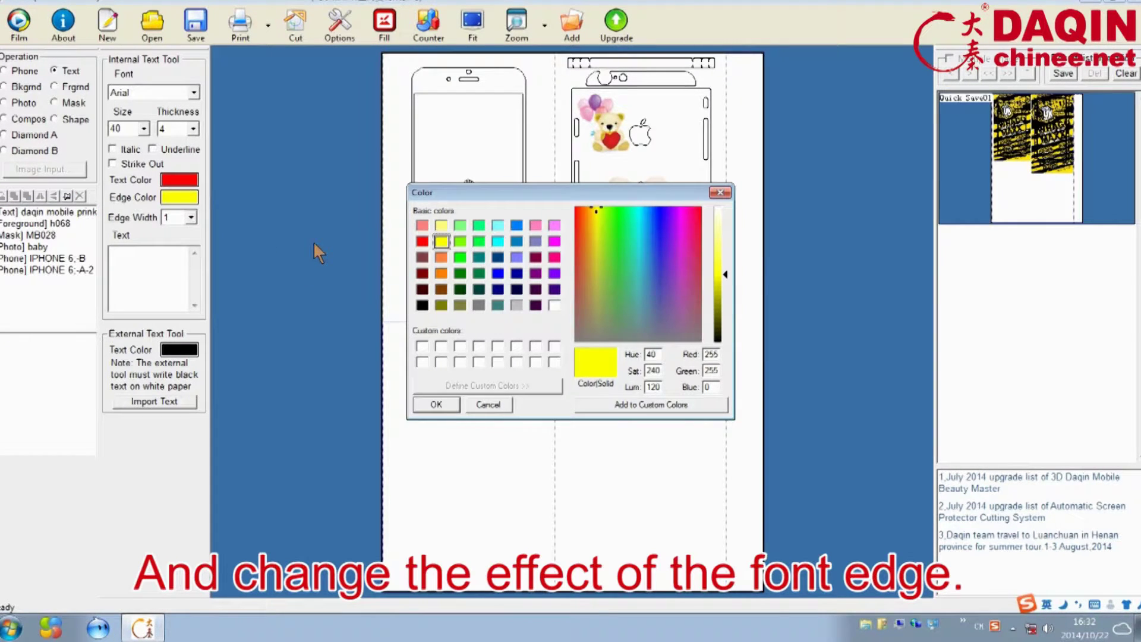
pyautogui.press('Return')
pyautogui.click(641, 275)
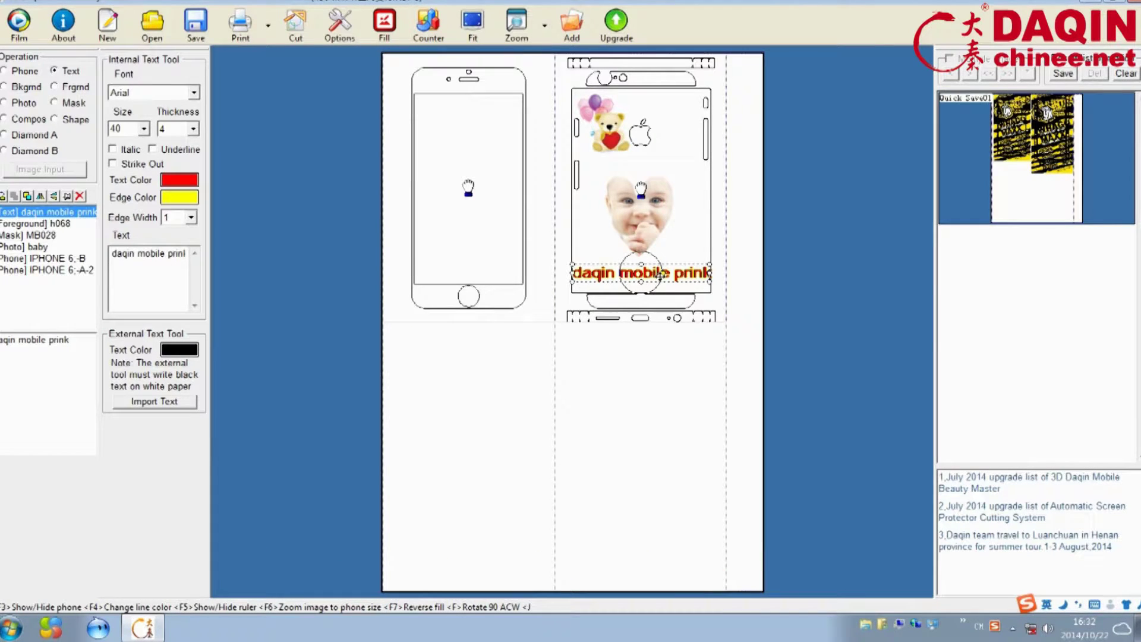
# Tilt the caption upward at an angle across the phone back.
pyautogui.moveTo(659, 273); pyautogui.dragTo(657, 254)
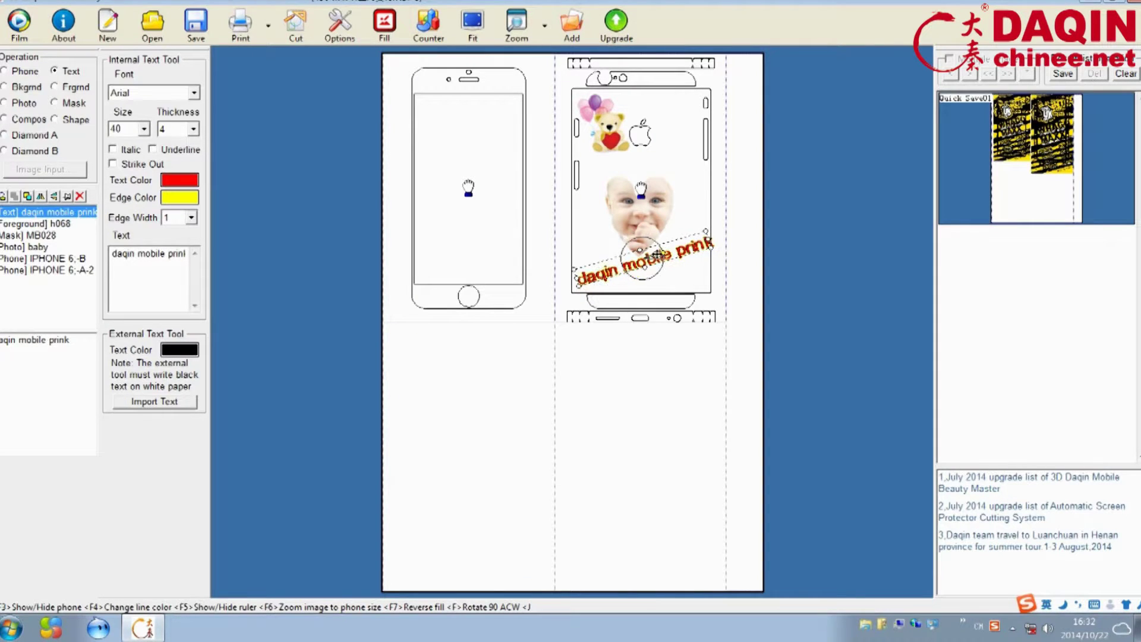
pyautogui.click(684, 275)
pyautogui.click(654, 263)
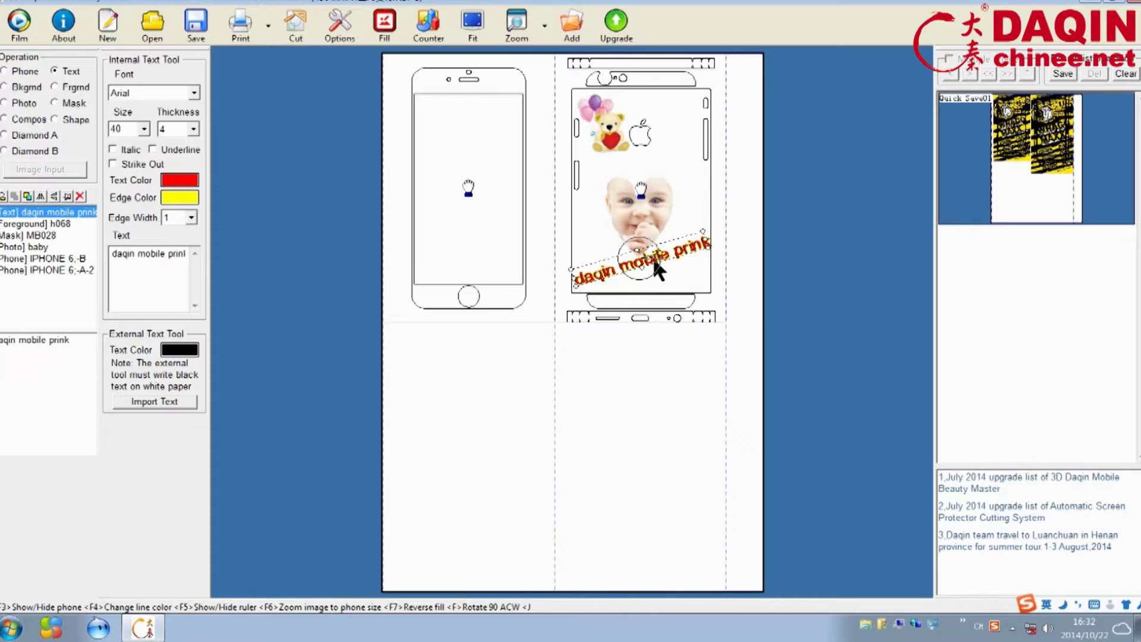
pyautogui.click(650, 347)
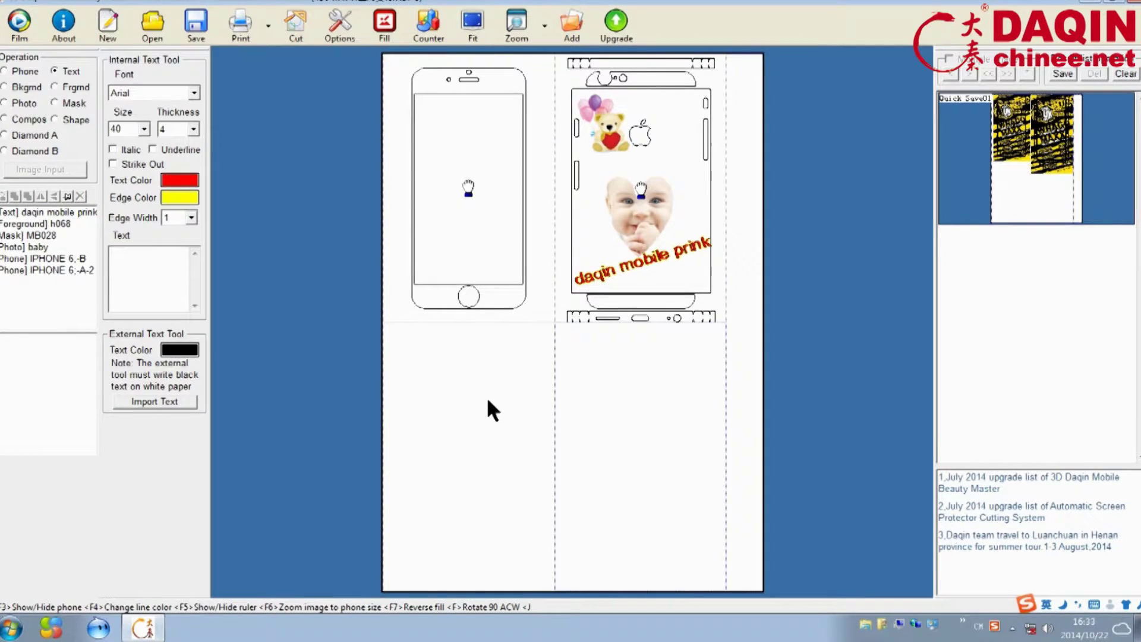
pyautogui.click(78, 117)
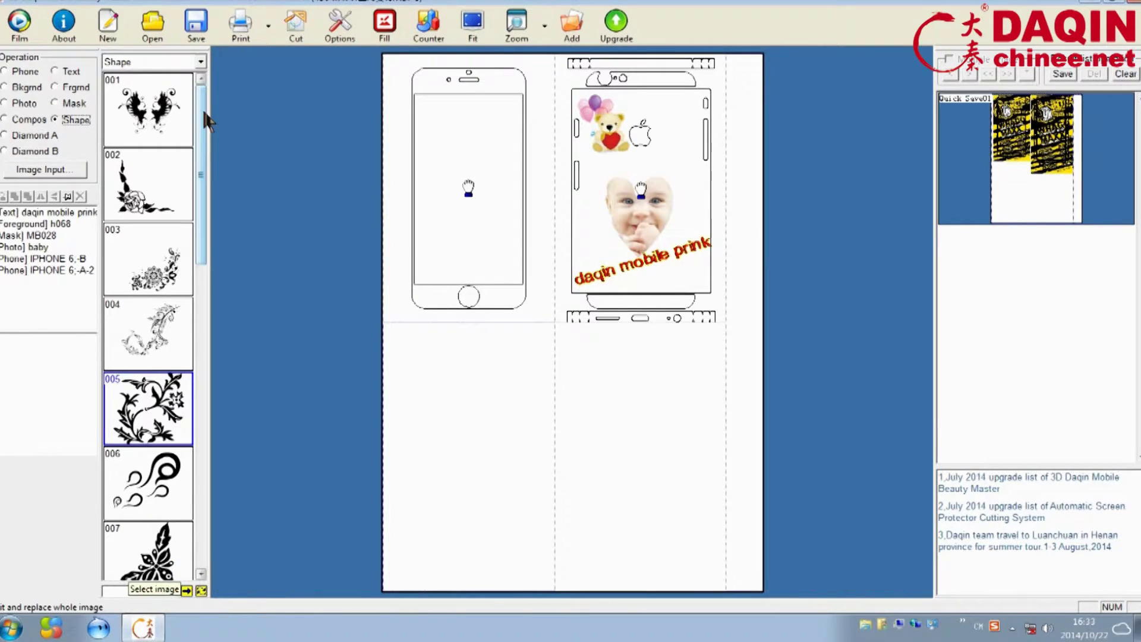
# Add floral shape pattern 005 in light pink, shrunk and placed at the top right of the phone back.
pyautogui.moveTo(204, 114); pyautogui.dragTo(191, 165)
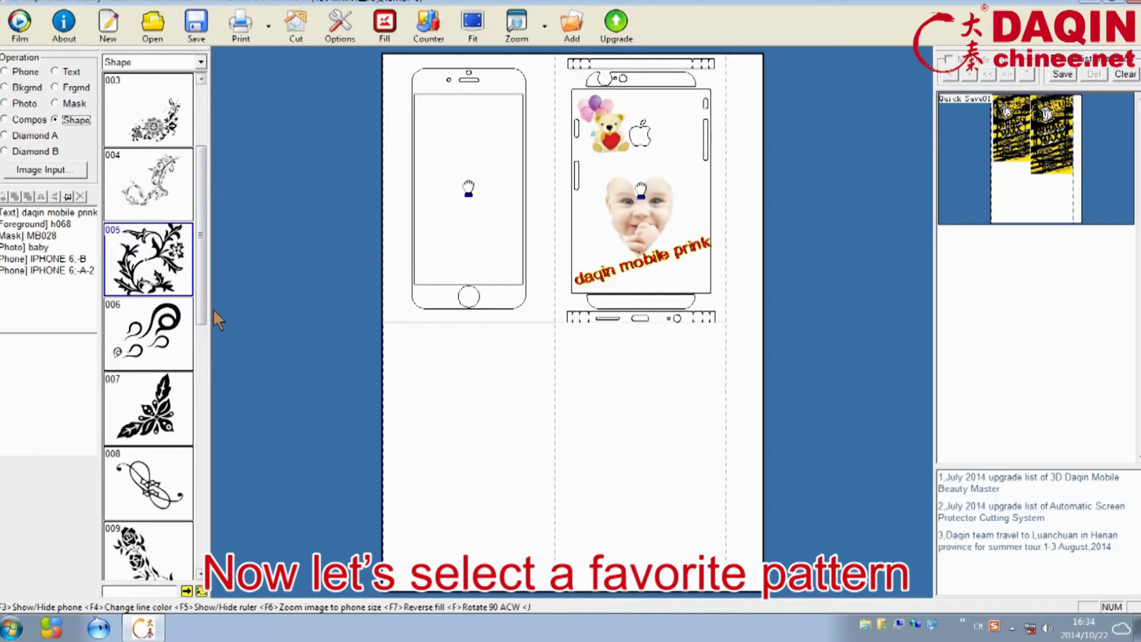
pyautogui.click(158, 275)
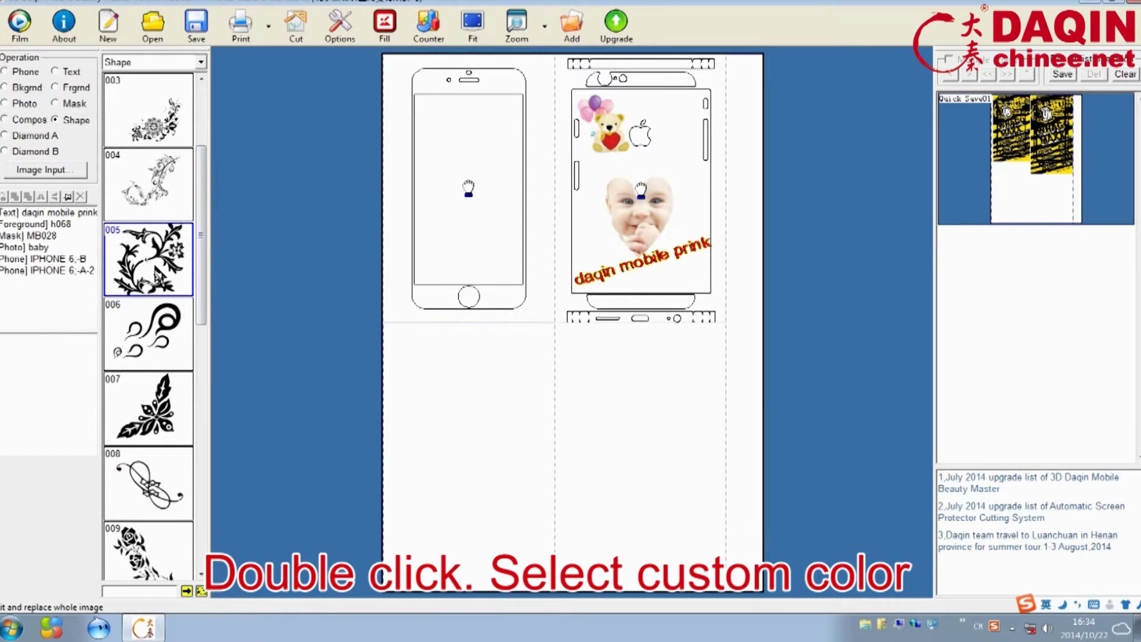
pyautogui.doubleClick(159, 275)
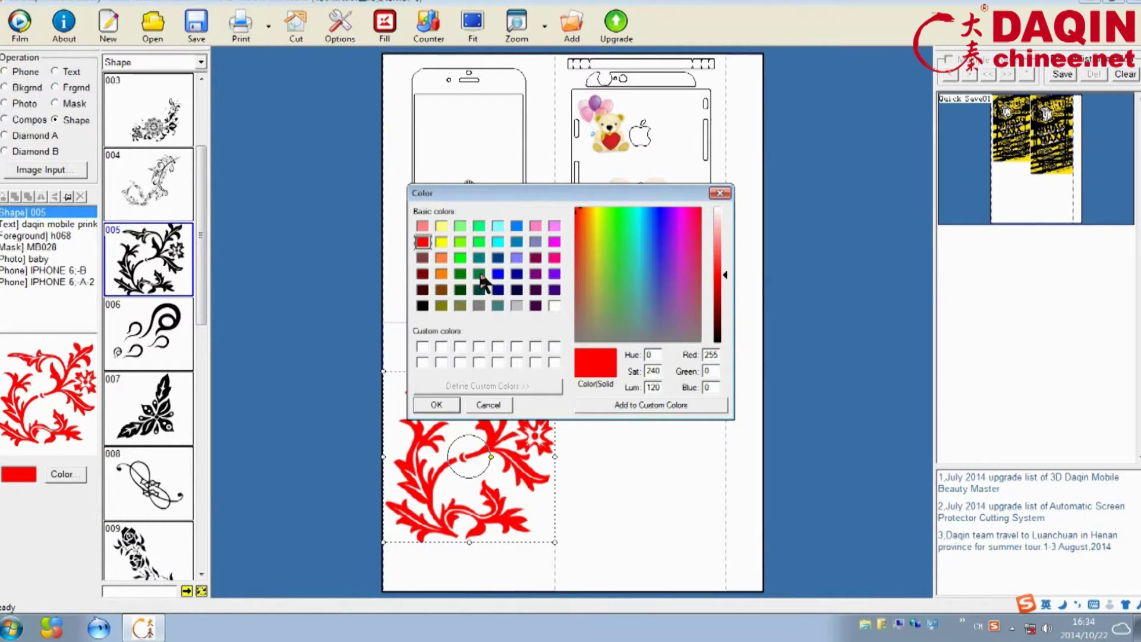
pyautogui.click(423, 226)
pyautogui.click(437, 404)
pyautogui.moveTo(440, 405)
pyautogui.mouseDown()
pyautogui.moveTo(552, 285)
pyautogui.moveTo(614, 121)
pyautogui.mouseUp()
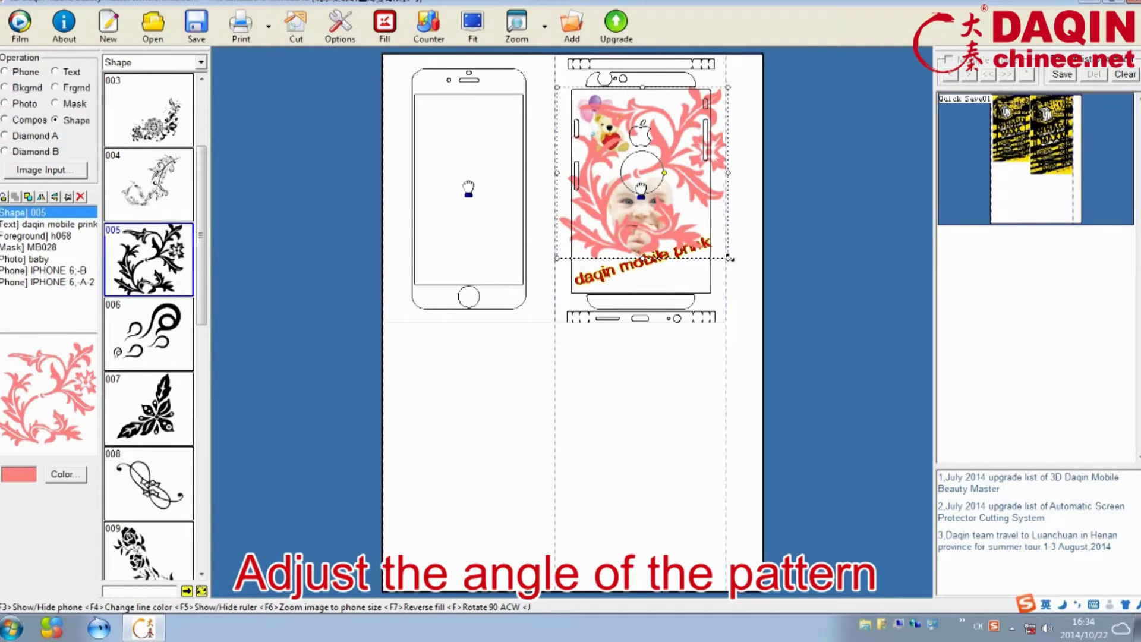
pyautogui.moveTo(730, 260); pyautogui.dragTo(677, 142)
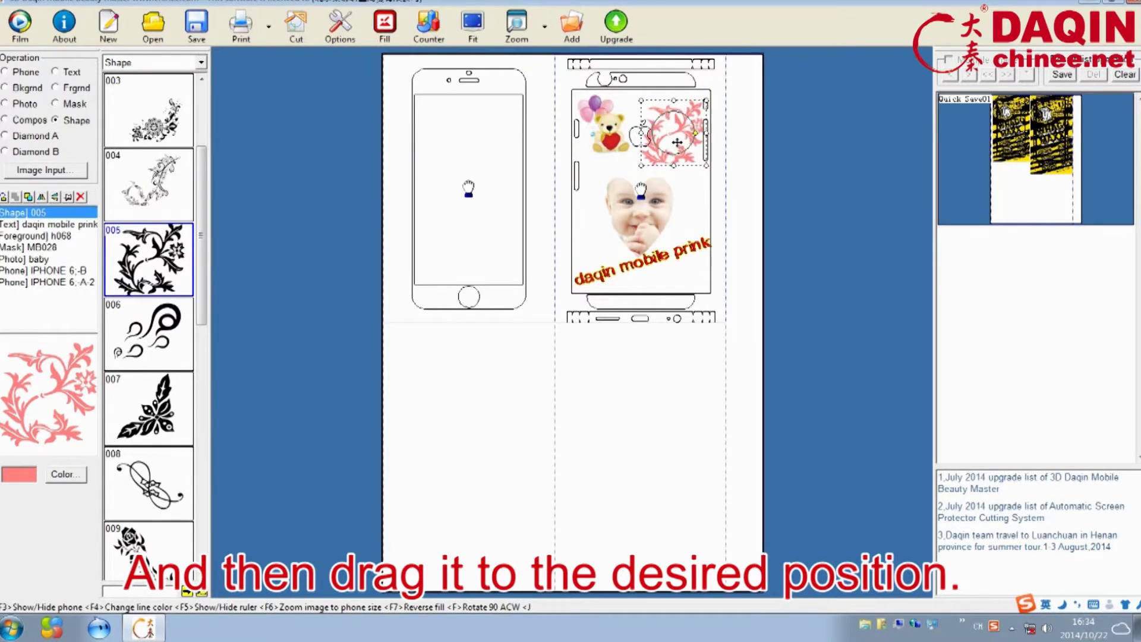
pyautogui.click(699, 194)
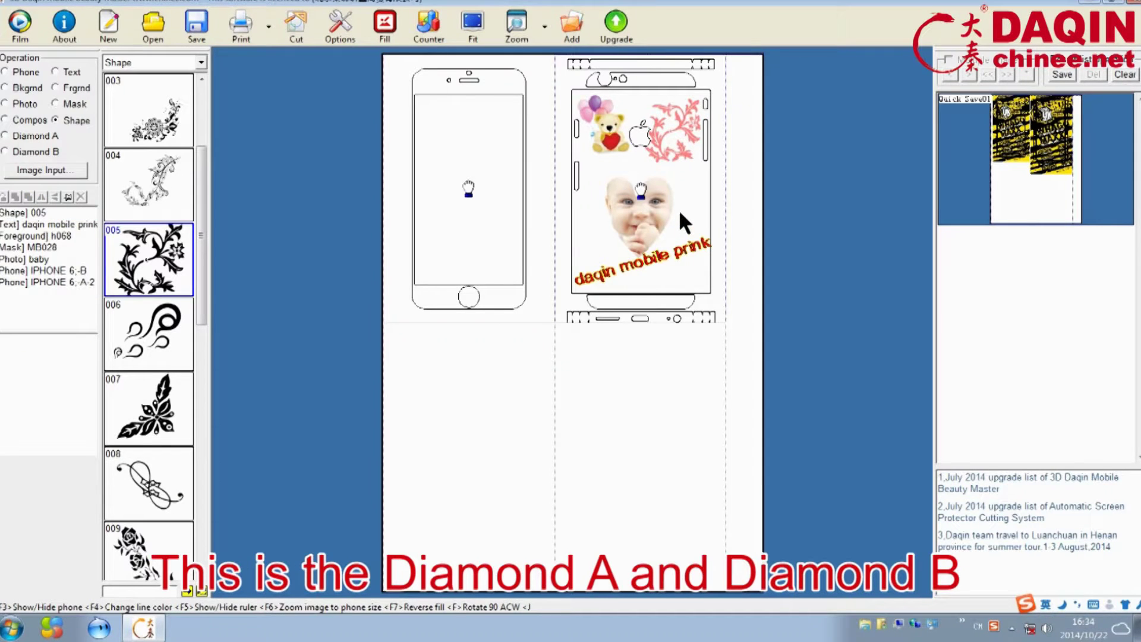
# Add Diamond A hearts-and-bunny pattern 001 and Diamond B Hello Kitty pattern 001 to the page.
pyautogui.click(47, 135)
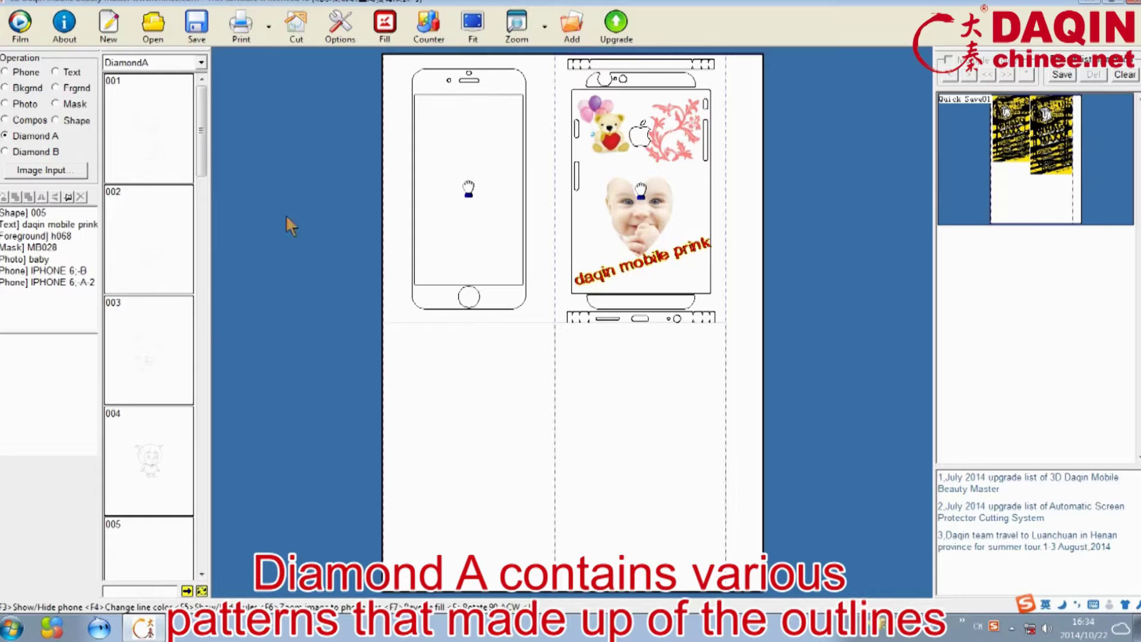
pyautogui.click(156, 127)
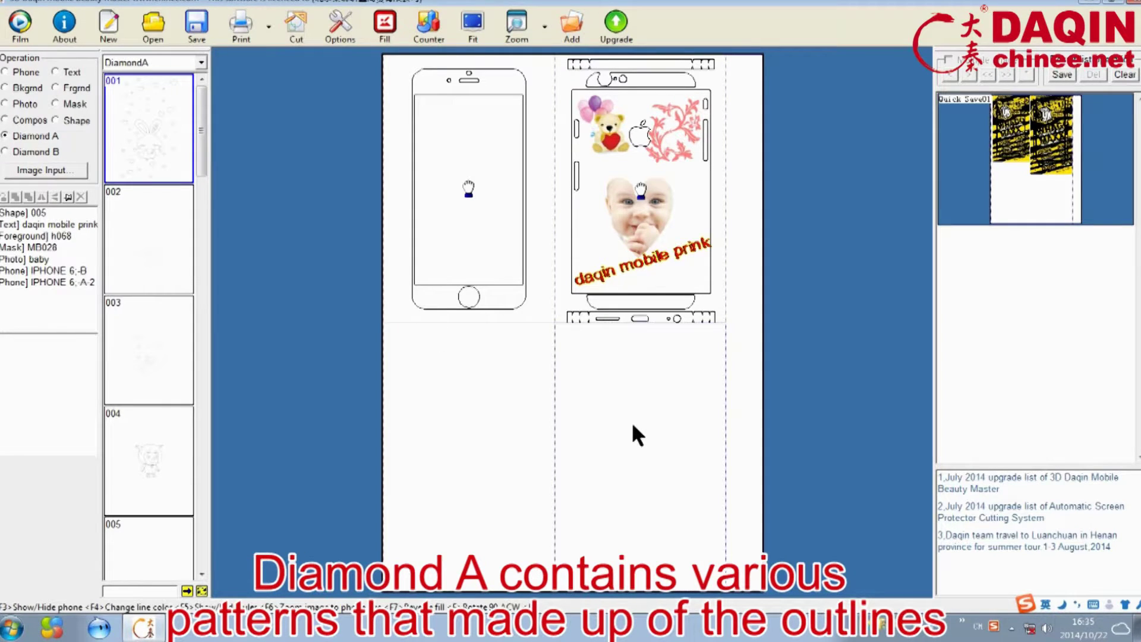
pyautogui.doubleClick(139, 126)
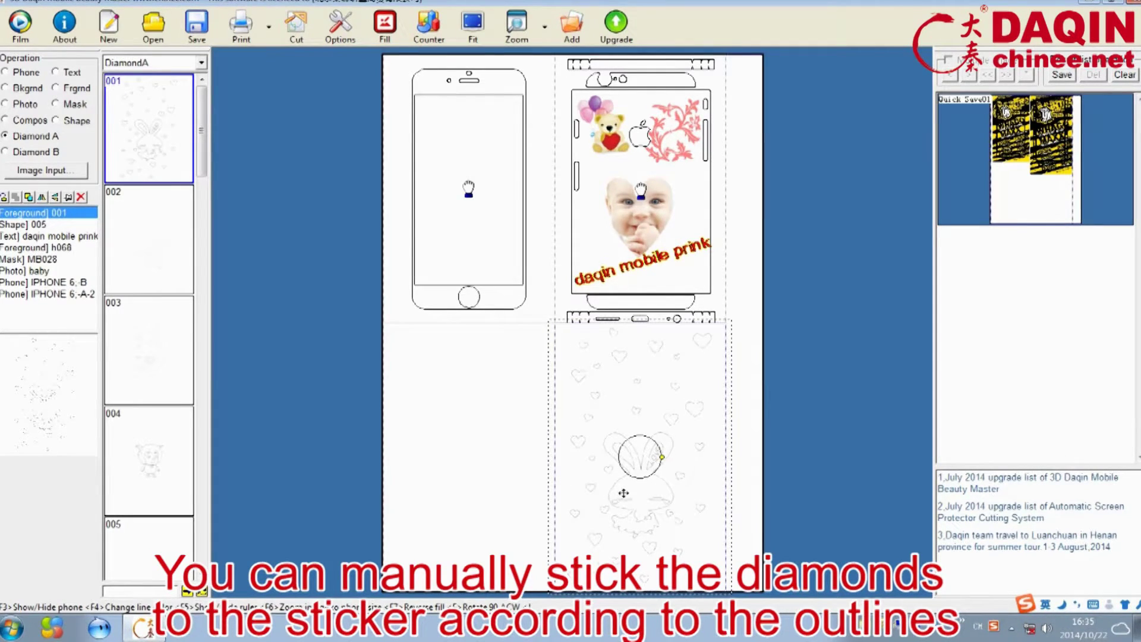
pyautogui.click(464, 452)
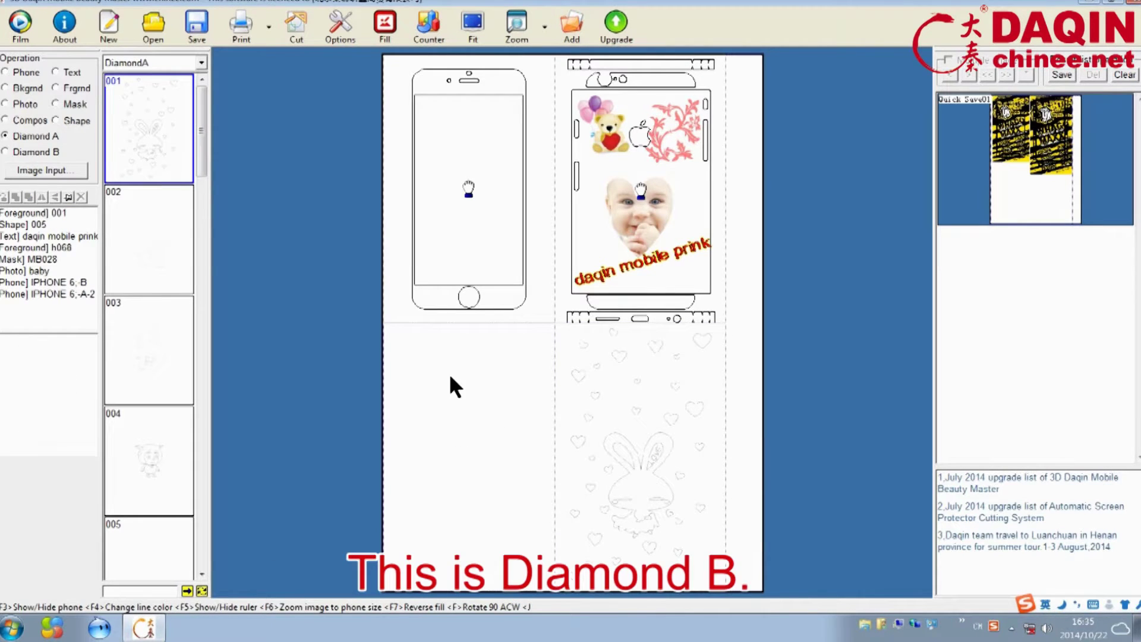
pyautogui.click(25, 150)
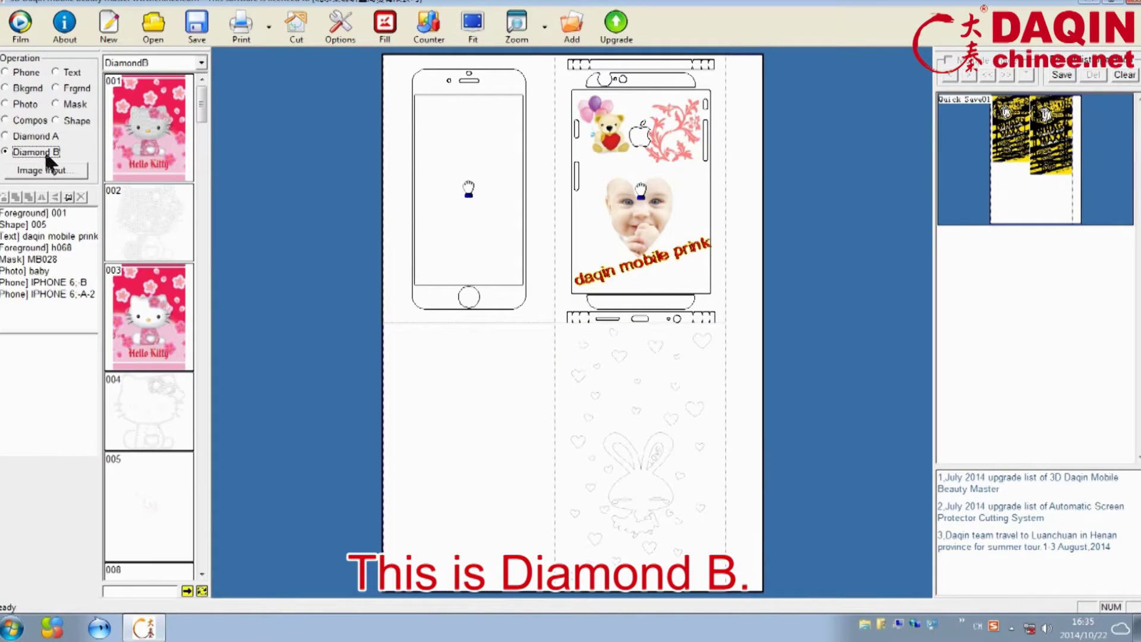
pyautogui.click(151, 136)
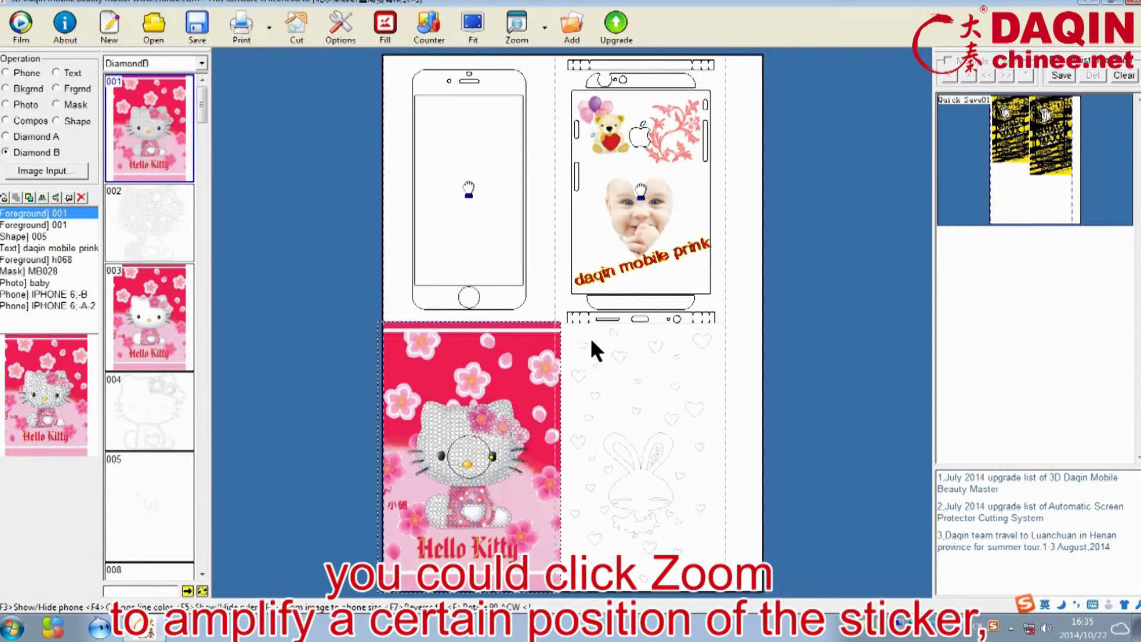
pyautogui.click(517, 25)
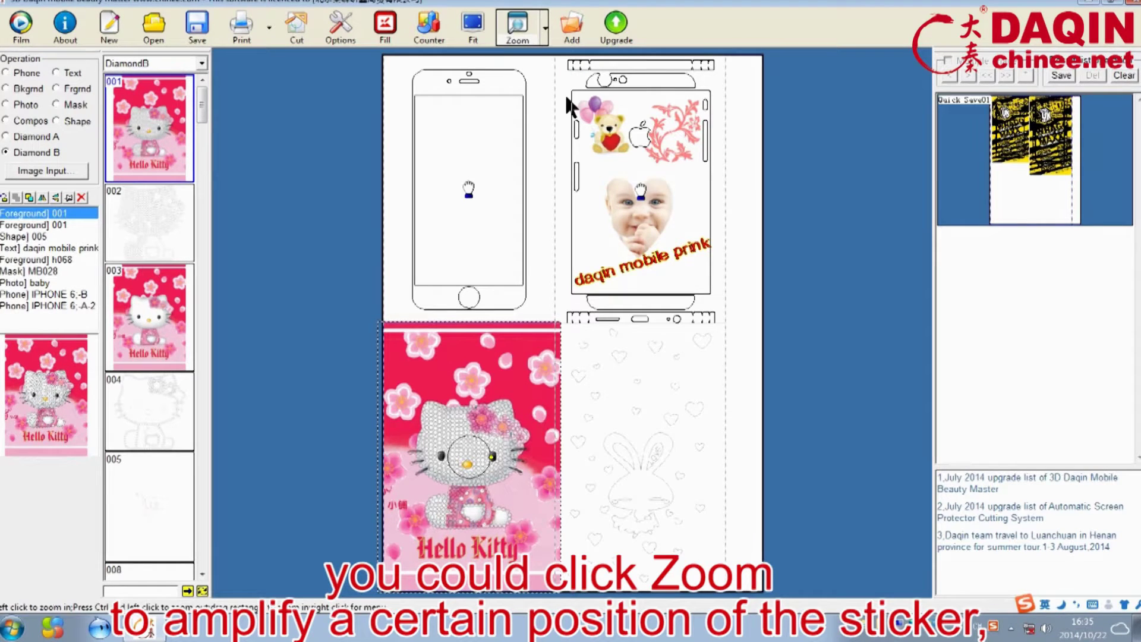
pyautogui.click(641, 183)
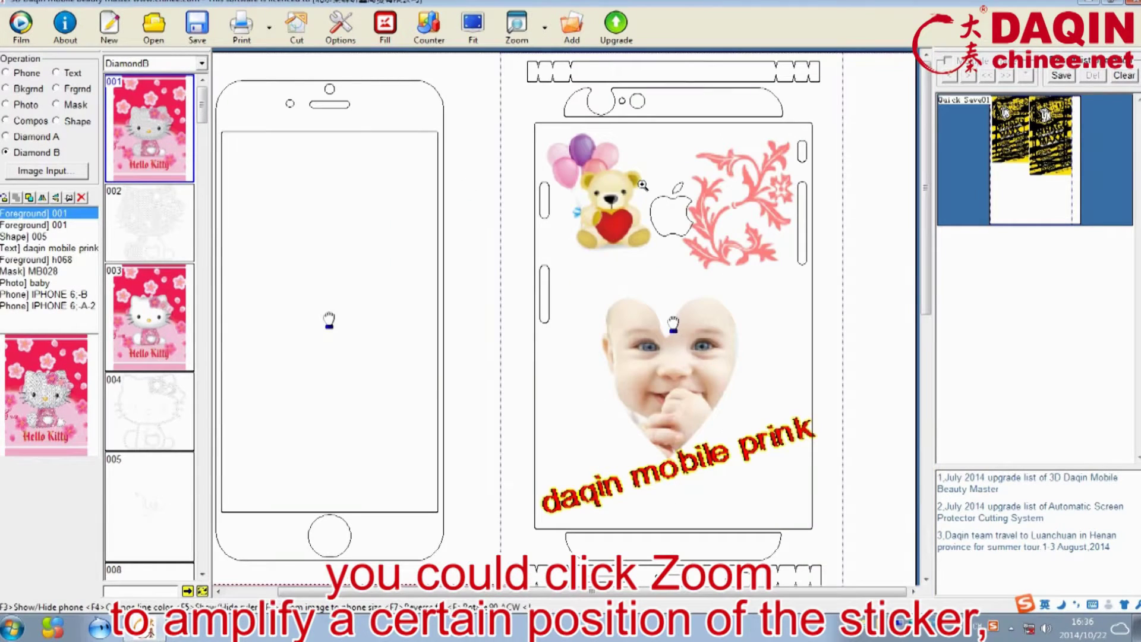
pyautogui.click(617, 199)
pyautogui.moveTo(616, 199); pyautogui.dragTo(612, 198)
pyautogui.click(726, 204)
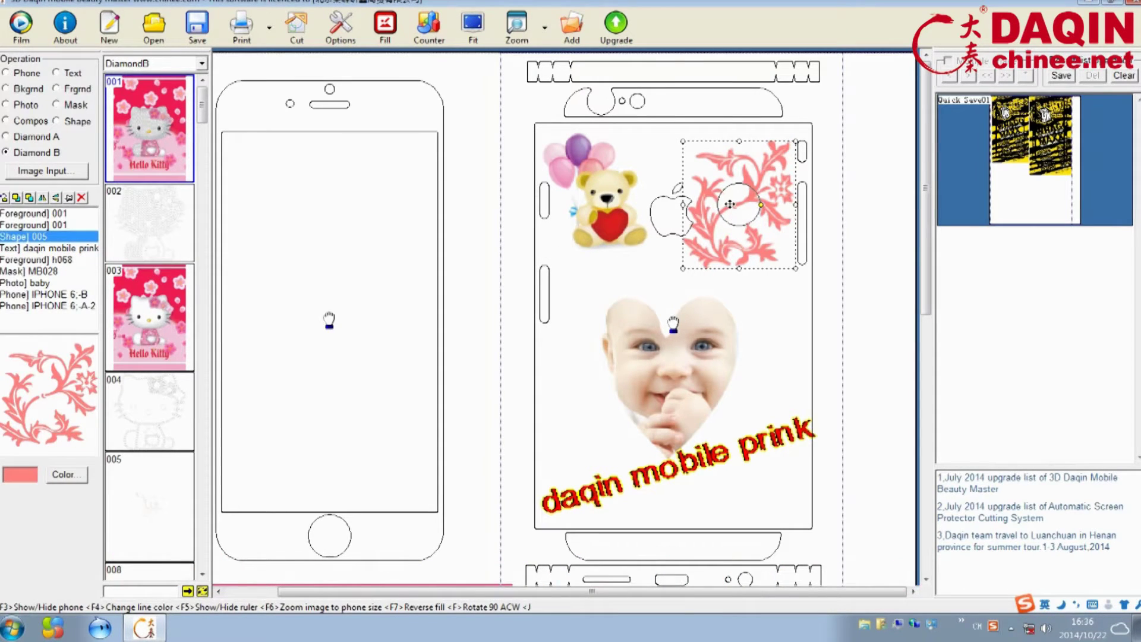
pyautogui.click(752, 286)
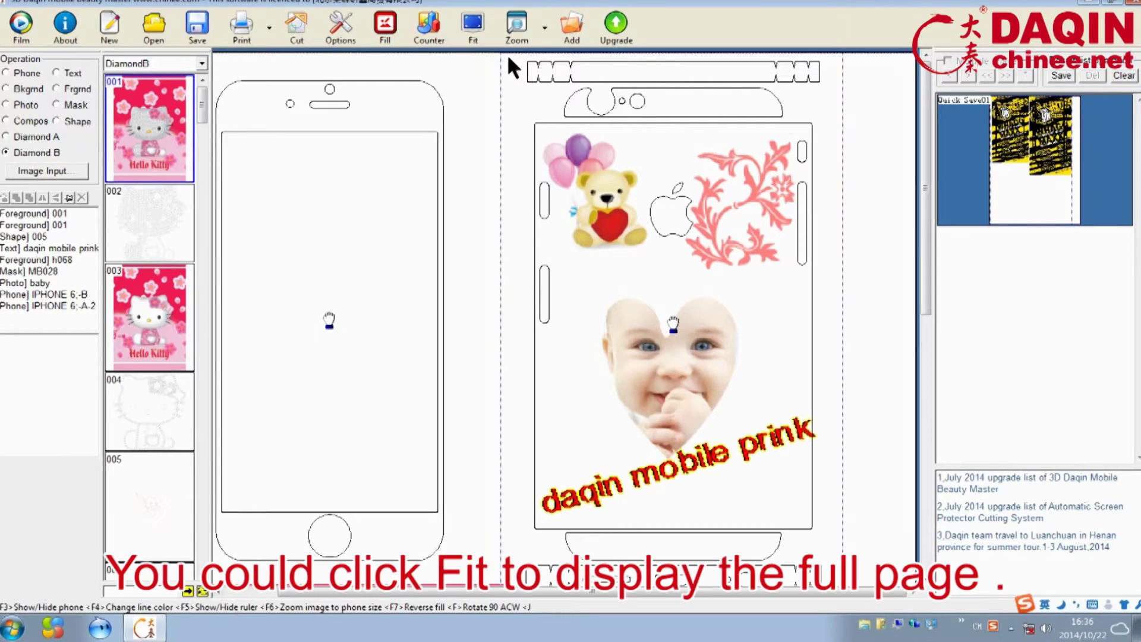
pyautogui.click(473, 30)
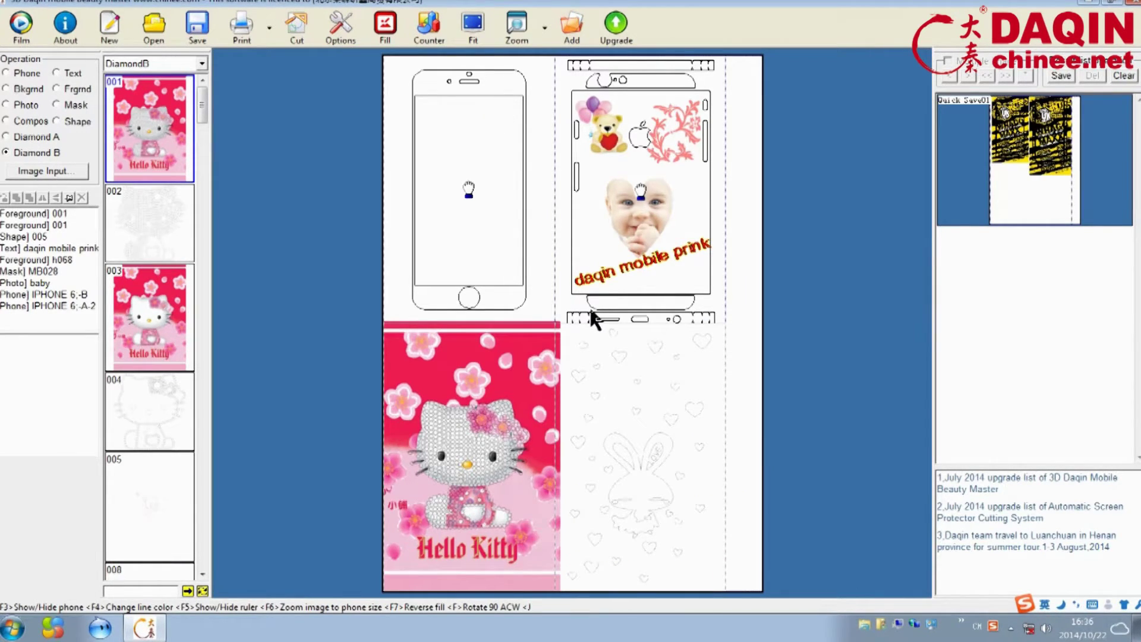
pyautogui.click(418, 26)
pyautogui.click(526, 147)
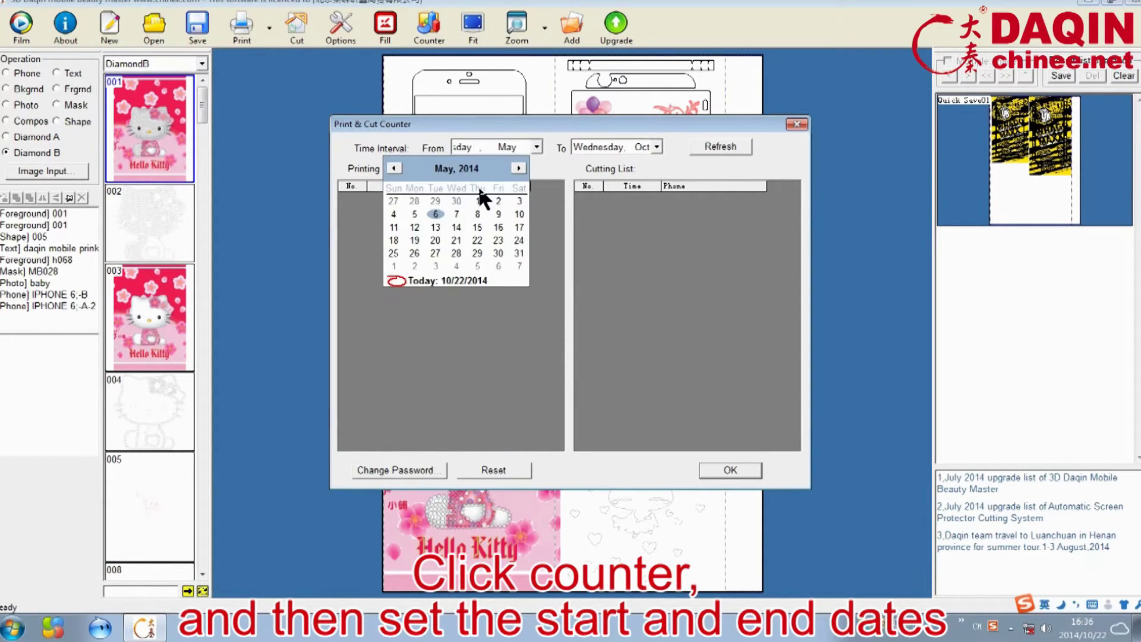
pyautogui.click(518, 168)
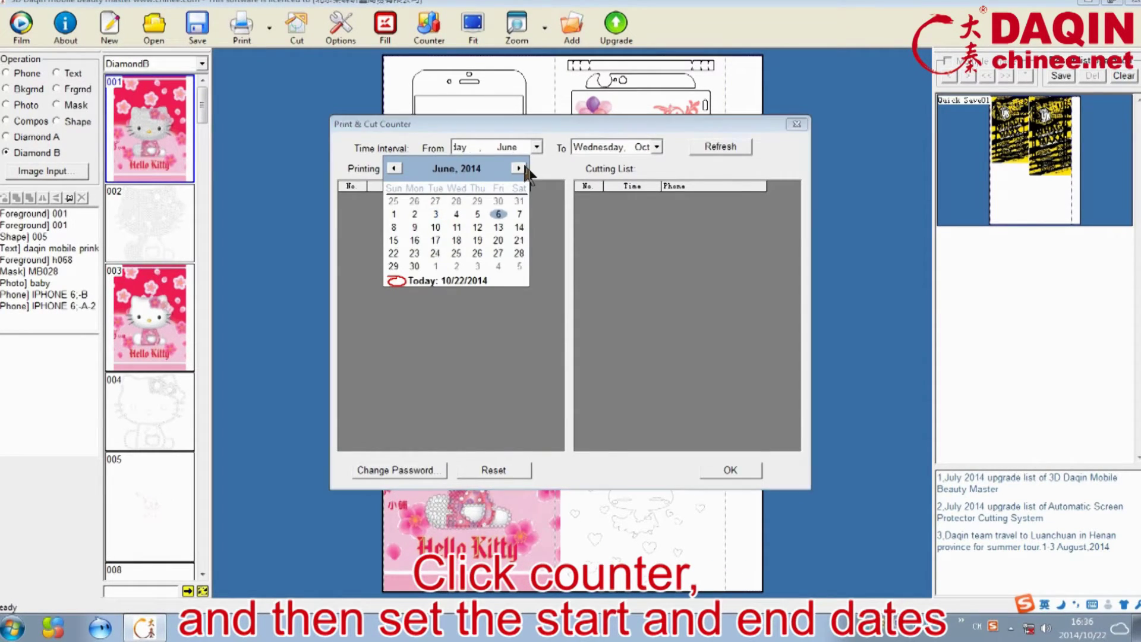
pyautogui.click(457, 212)
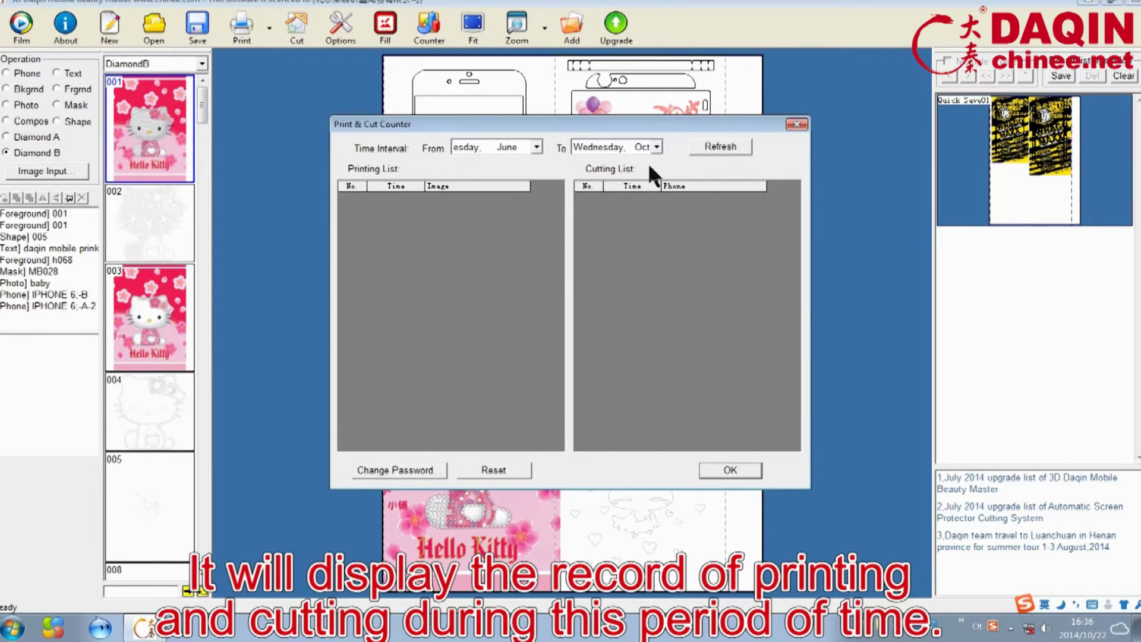
pyautogui.click(655, 146)
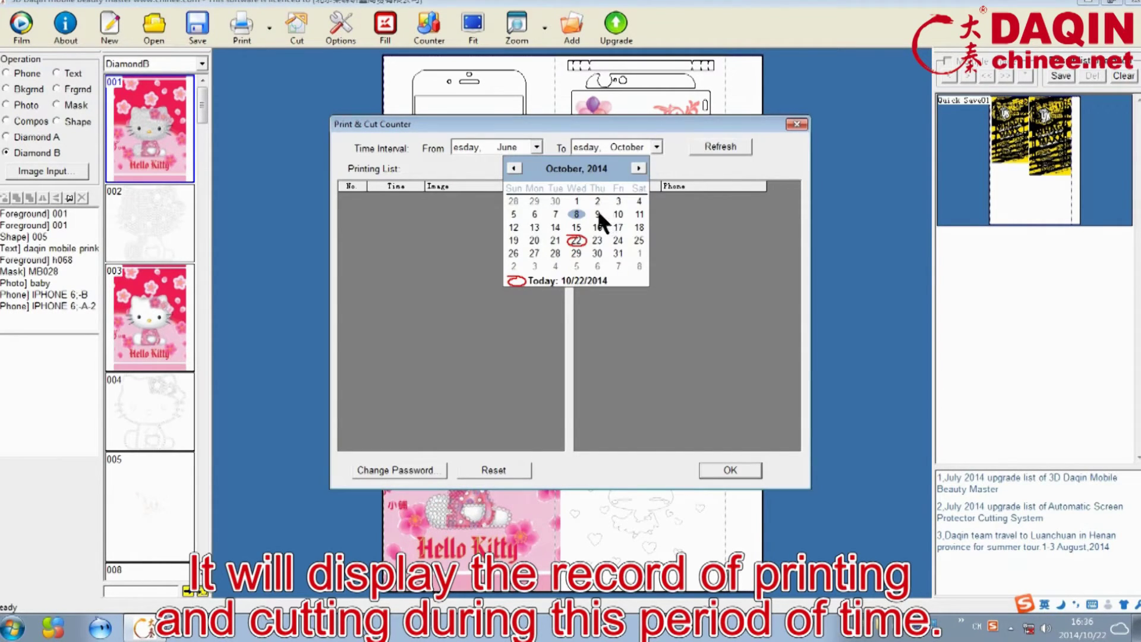
pyautogui.click(598, 214)
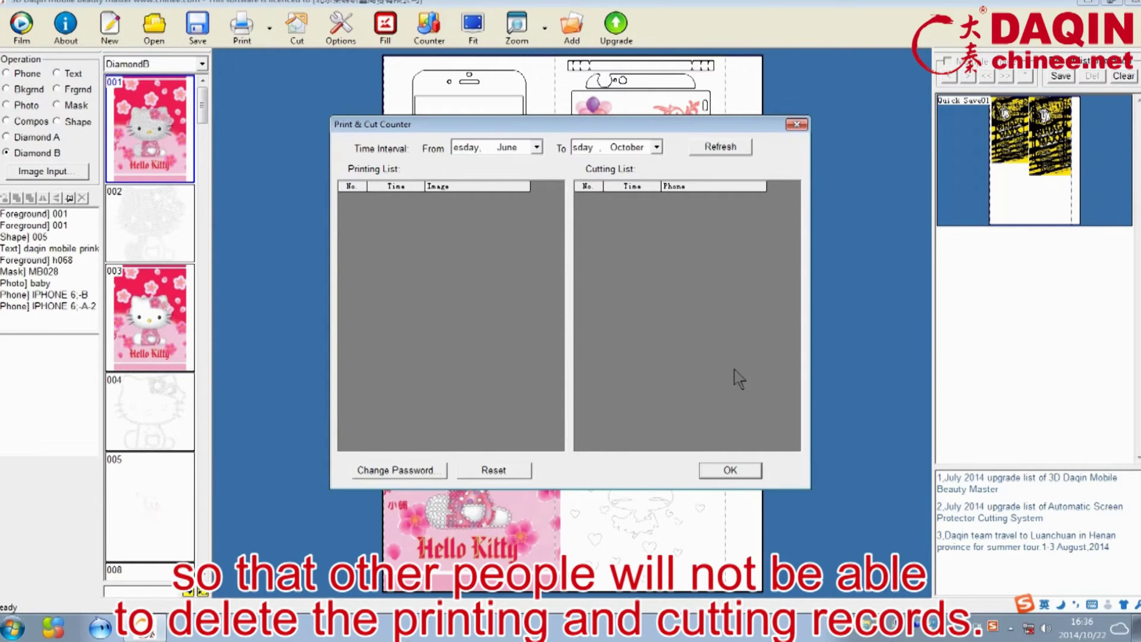
pyautogui.click(730, 471)
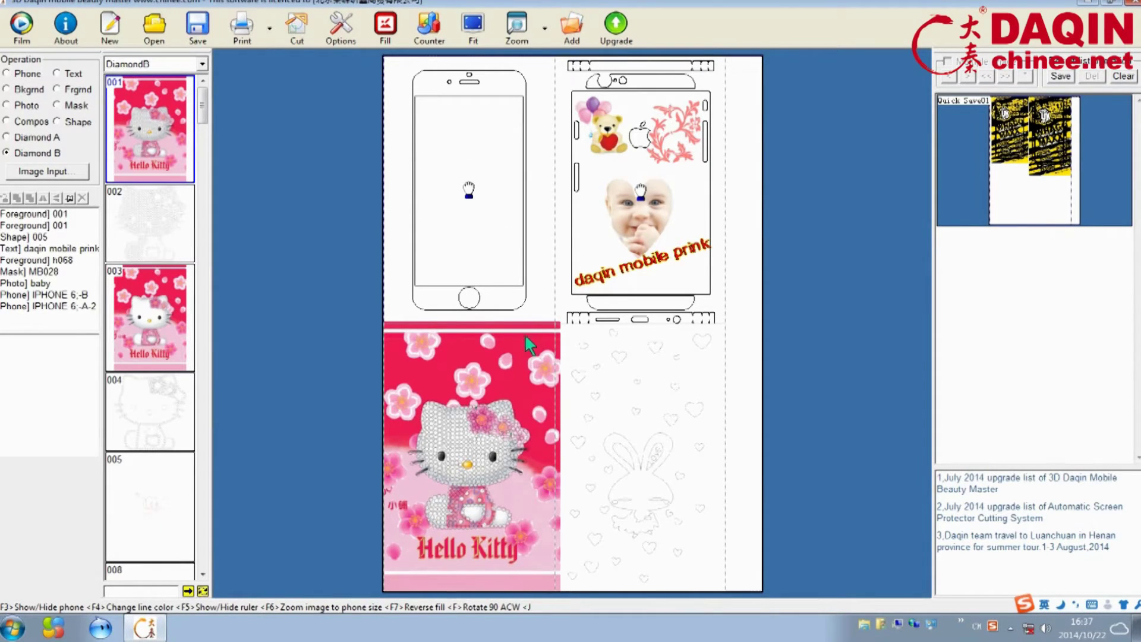
# Delete both Hello Kitty Foreground 001 layers and turn on the fill preview.
pyautogui.click(76, 221)
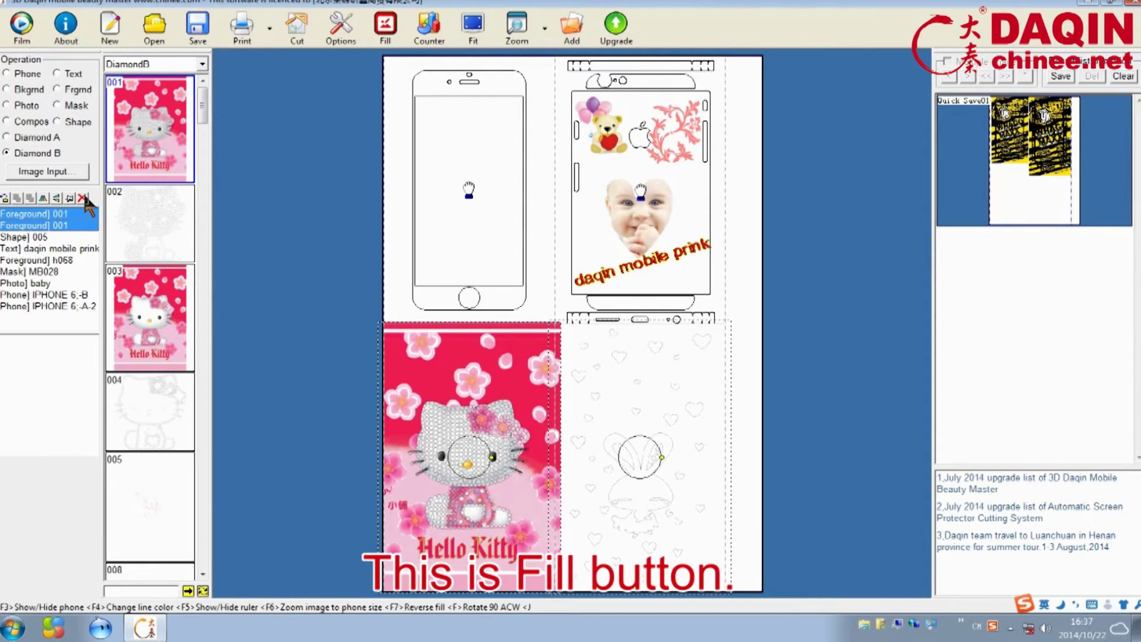
pyautogui.click(83, 198)
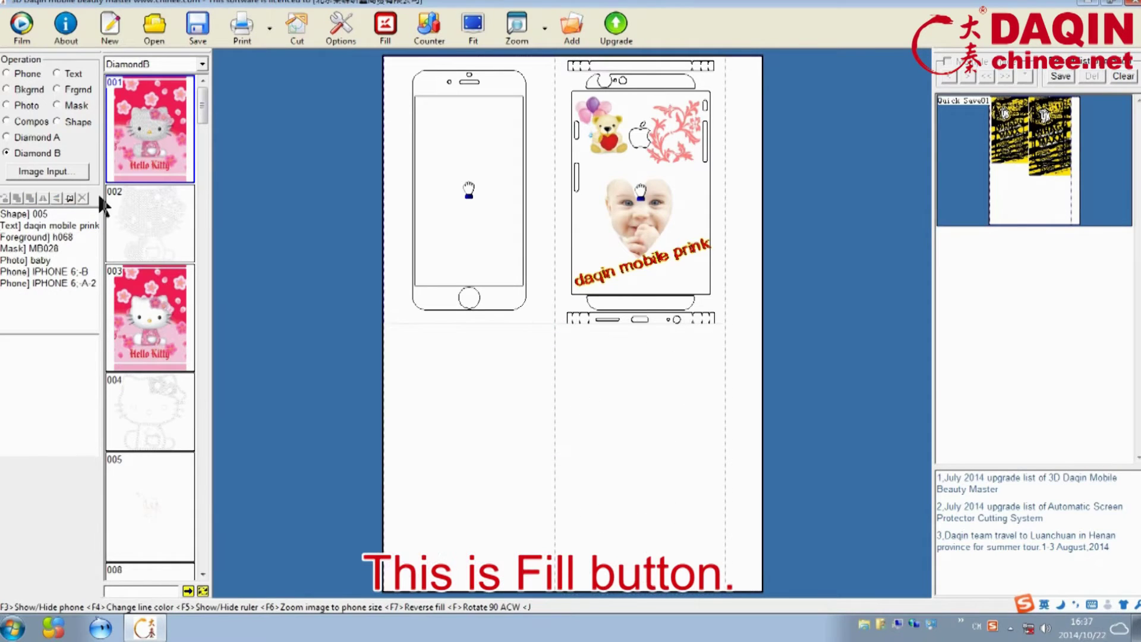
pyautogui.click(387, 36)
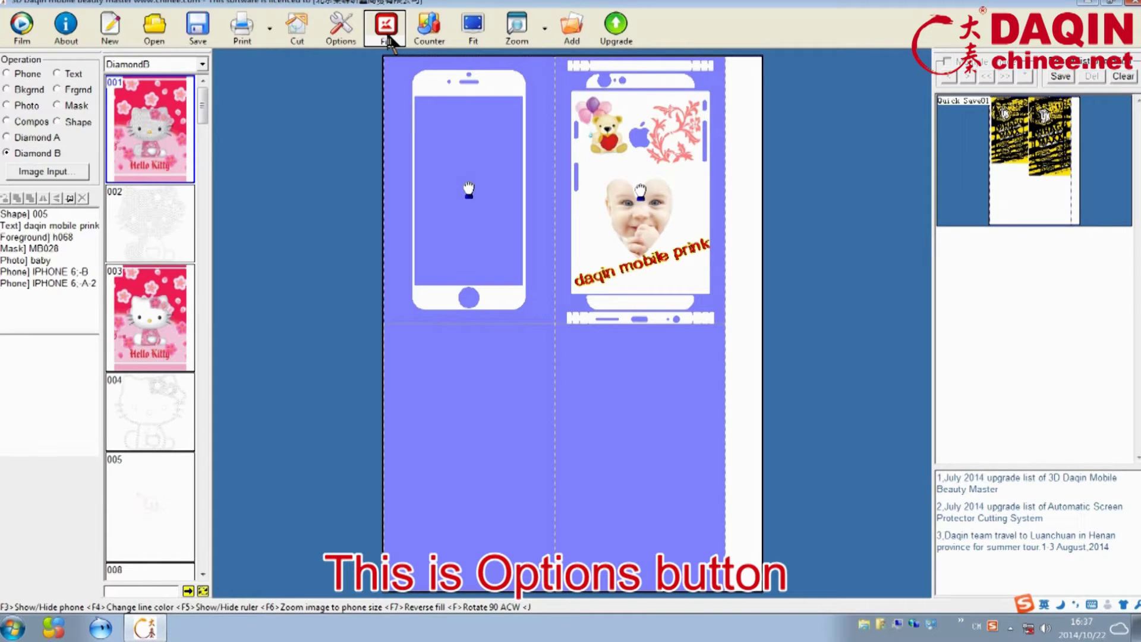
# Set the fill colour to cyan and enable inverse filling in Options.
pyautogui.click(340, 27)
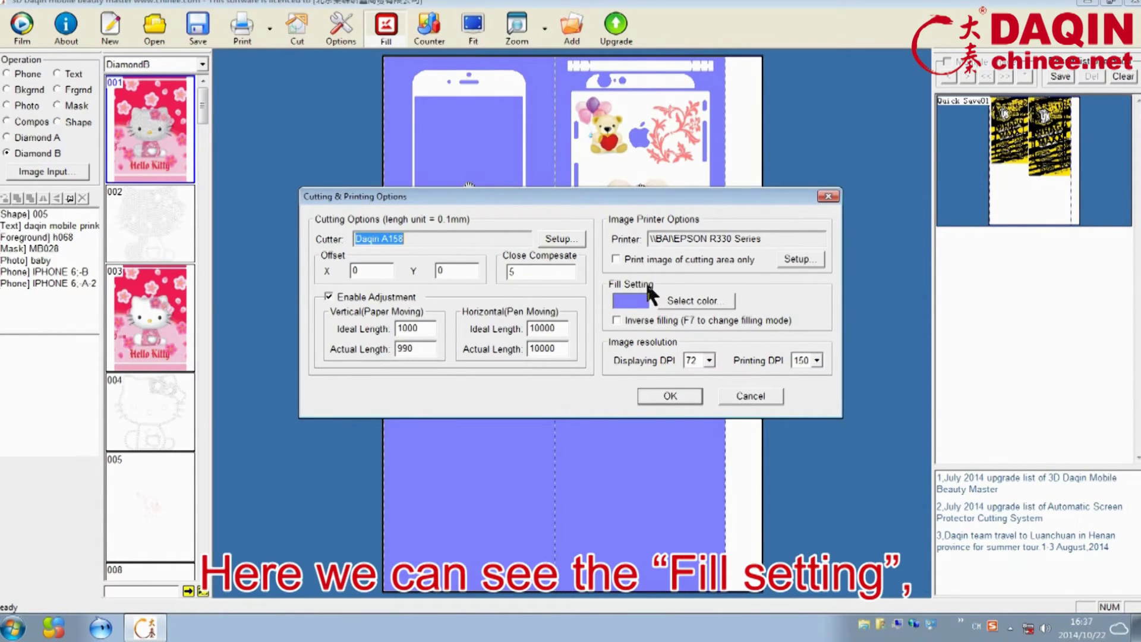
pyautogui.click(685, 297)
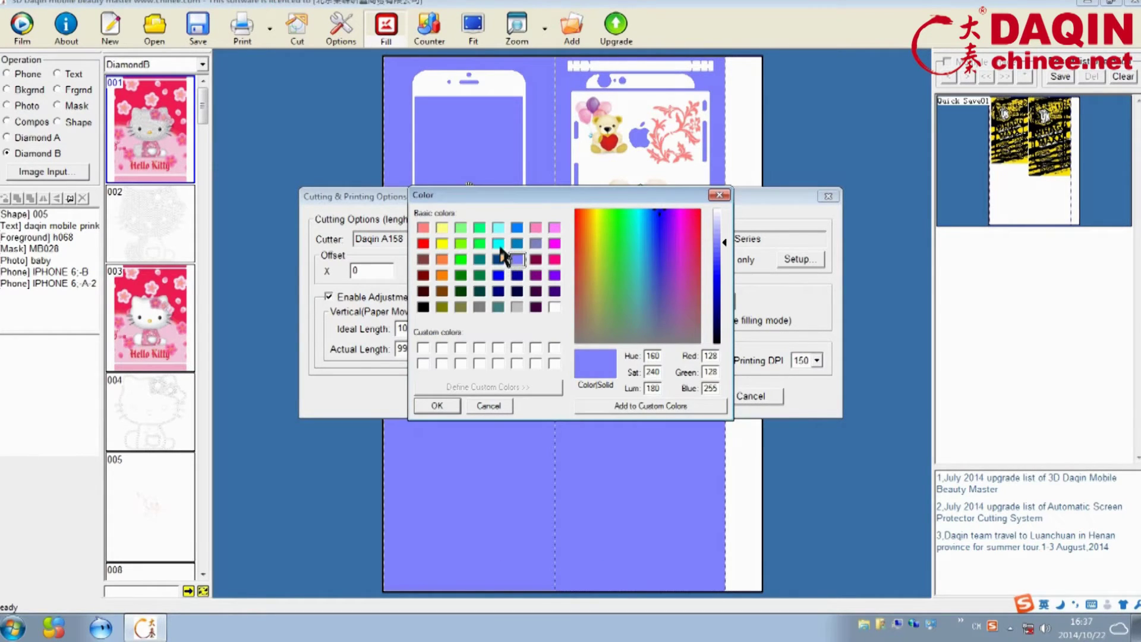
pyautogui.click(498, 243)
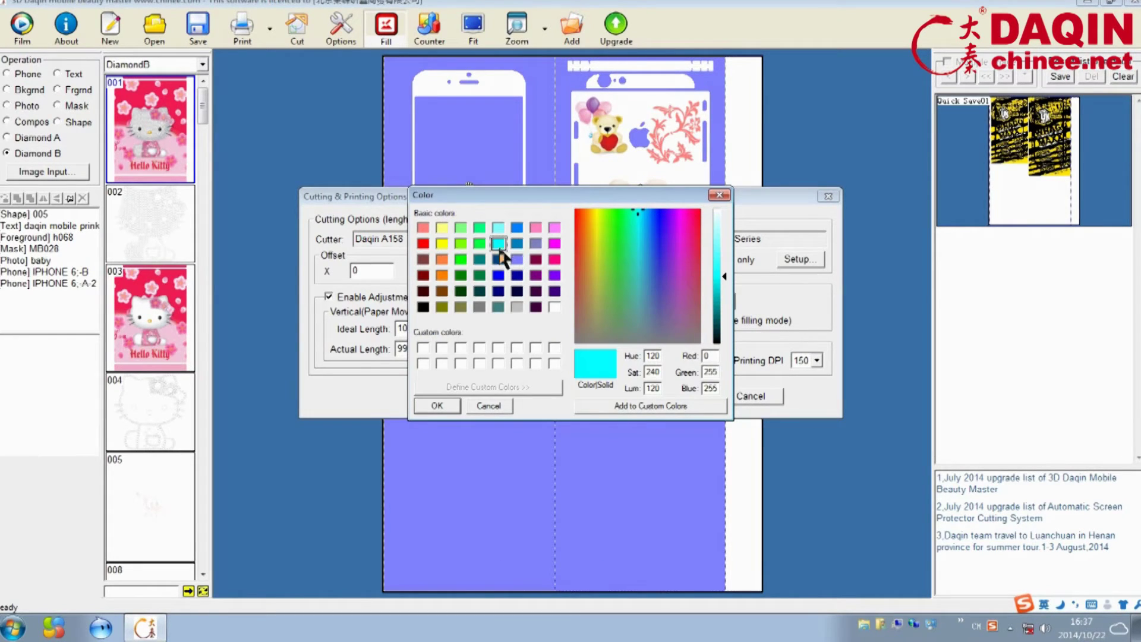
pyautogui.click(449, 404)
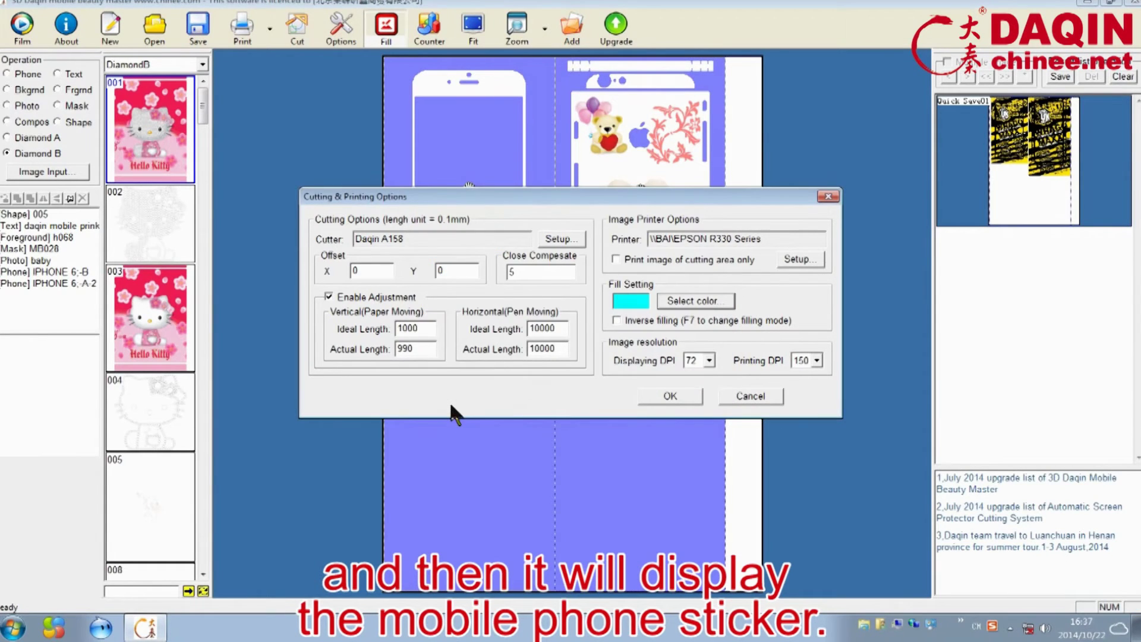
pyautogui.click(665, 390)
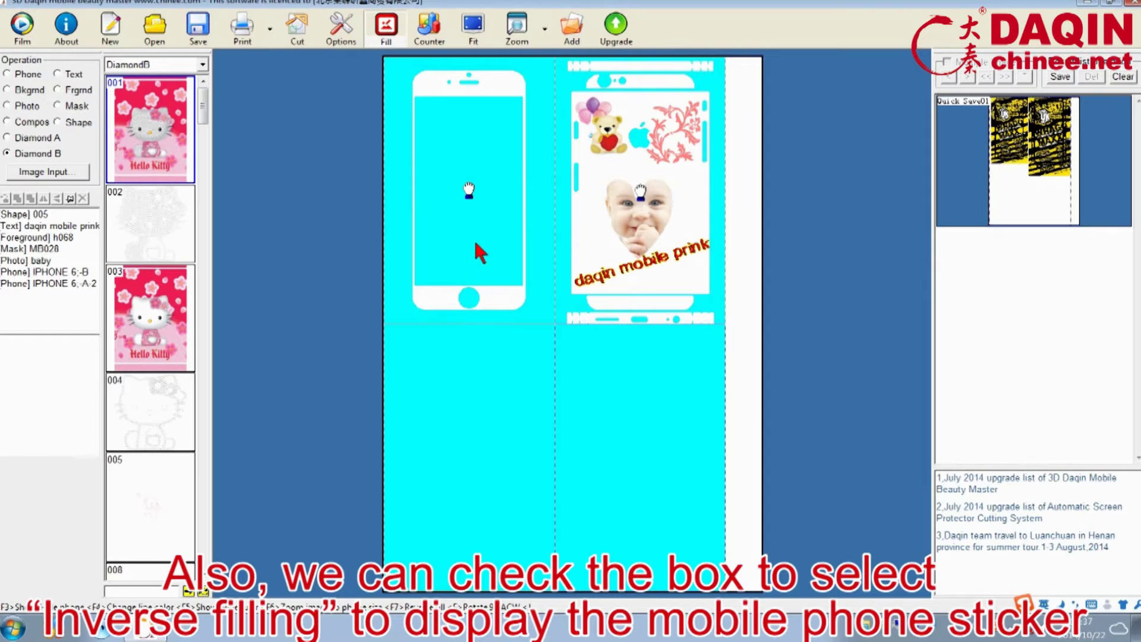
pyautogui.click(343, 27)
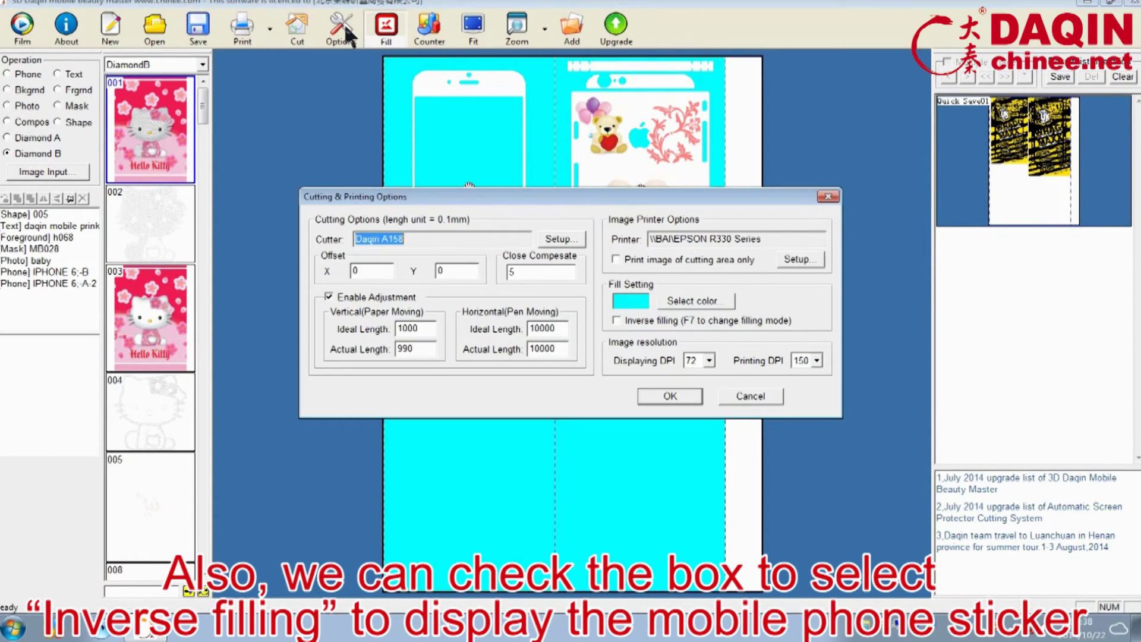
pyautogui.click(642, 320)
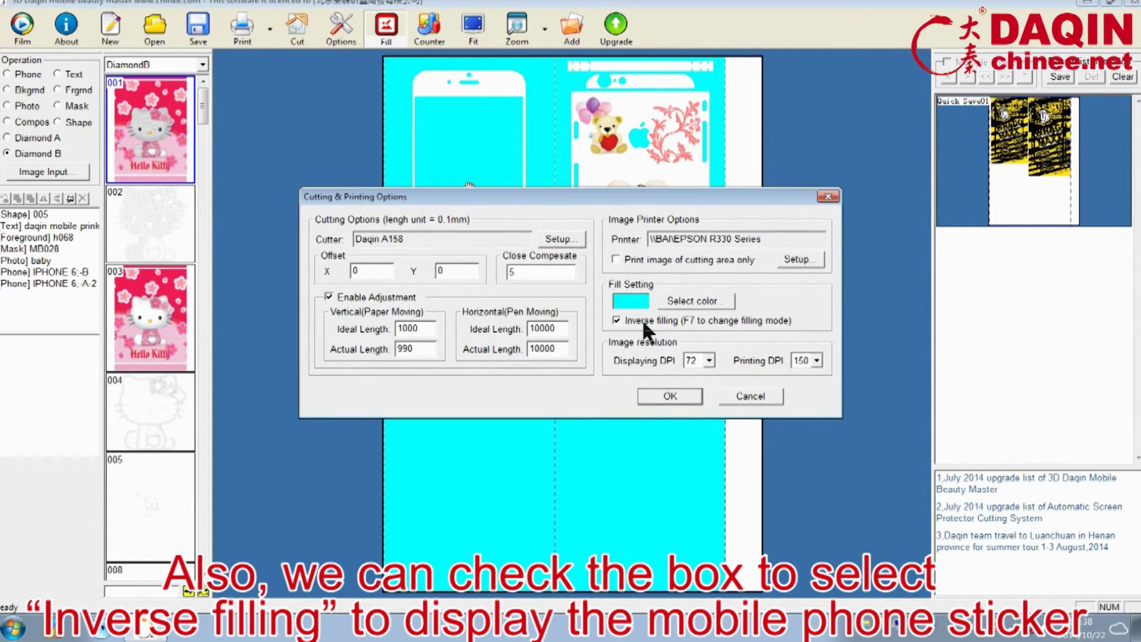
pyautogui.click(670, 396)
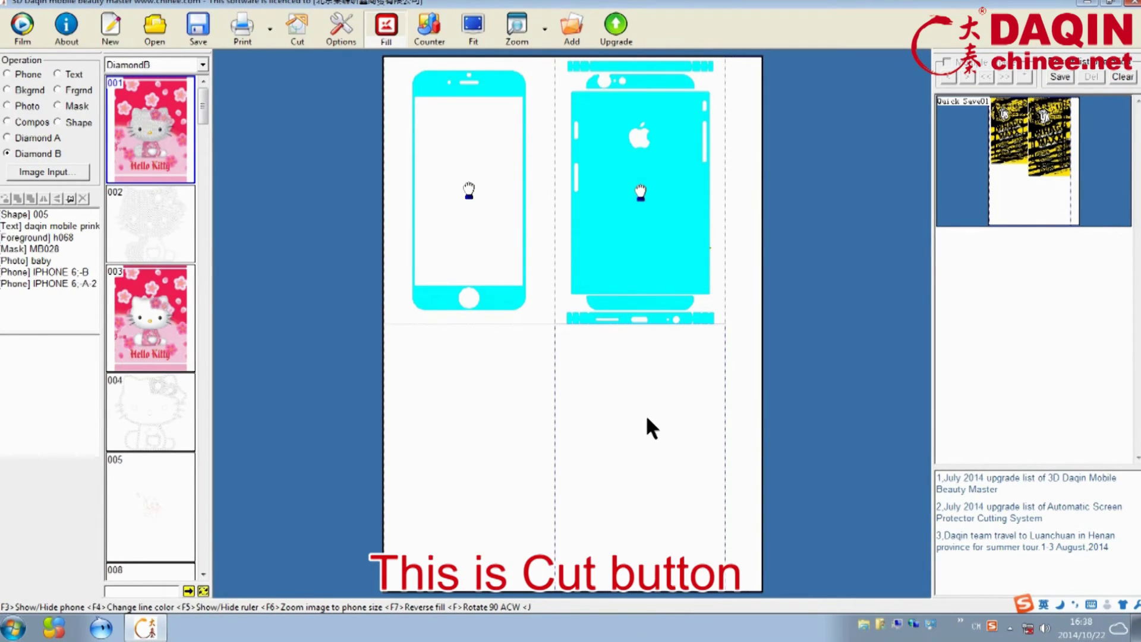
# Turn off the fill preview and save the design to the Desktop as file 12.
pyautogui.press('F7')
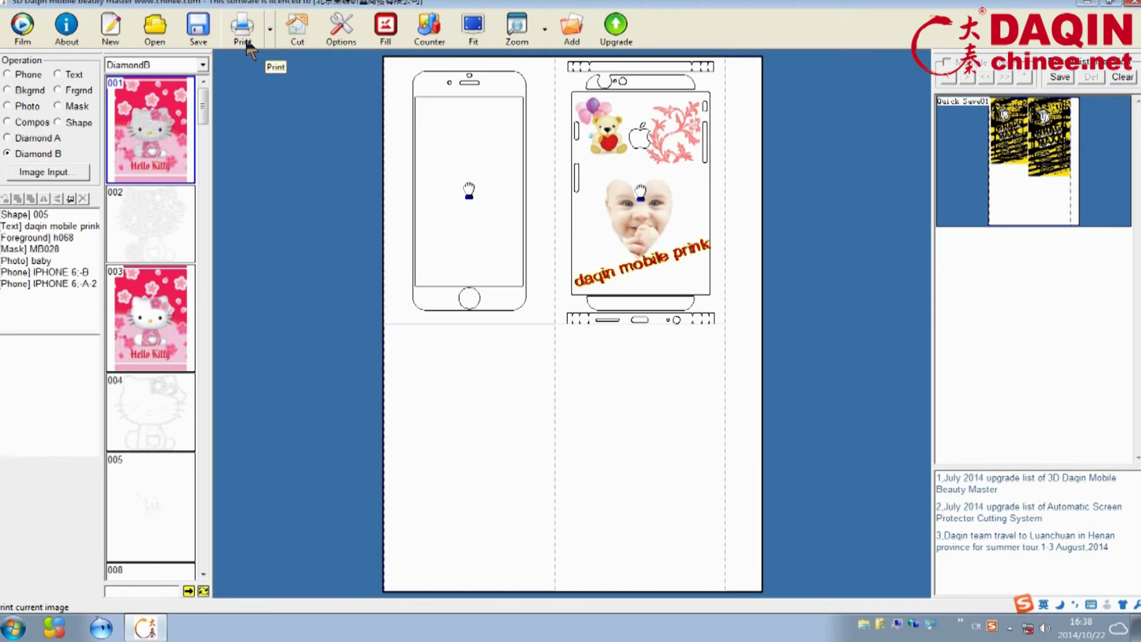
pyautogui.click(198, 26)
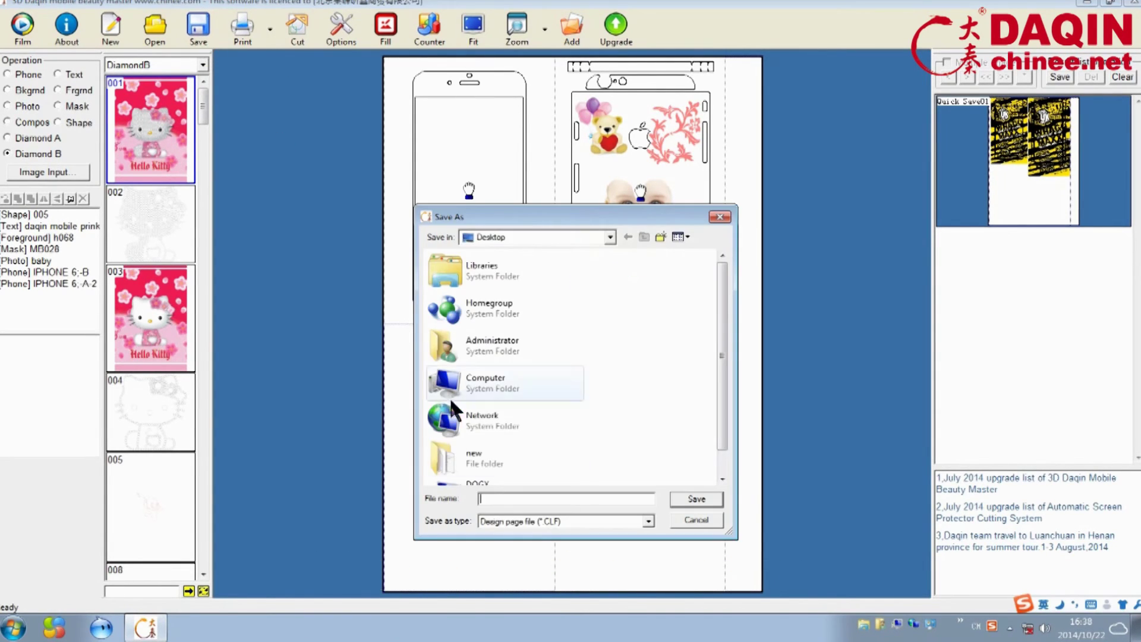
pyautogui.write('12')
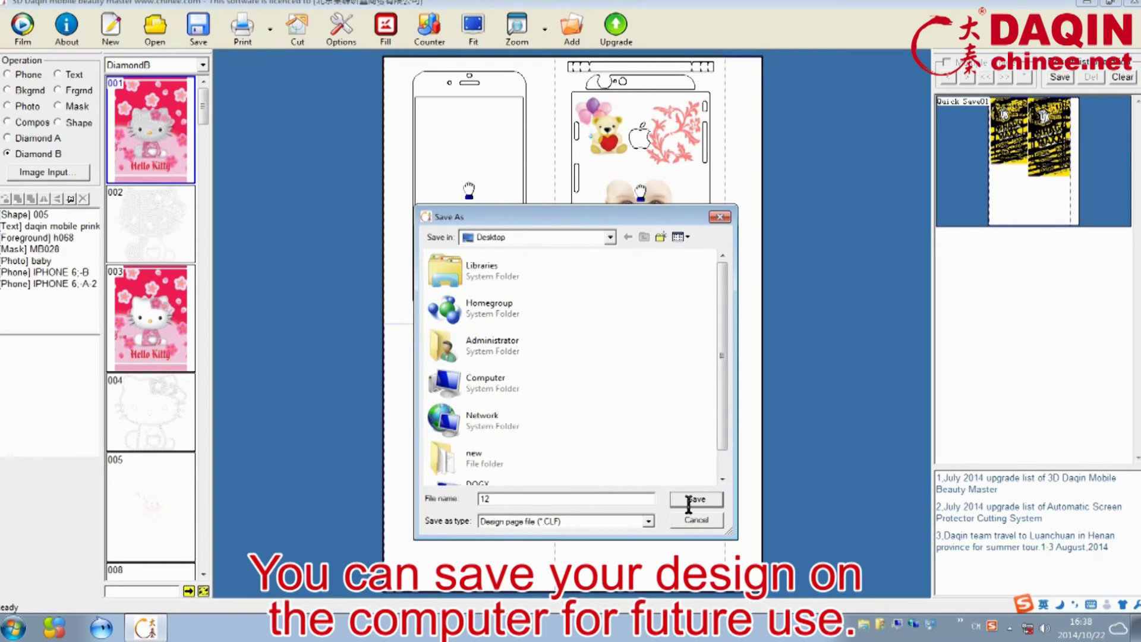
pyautogui.click(698, 500)
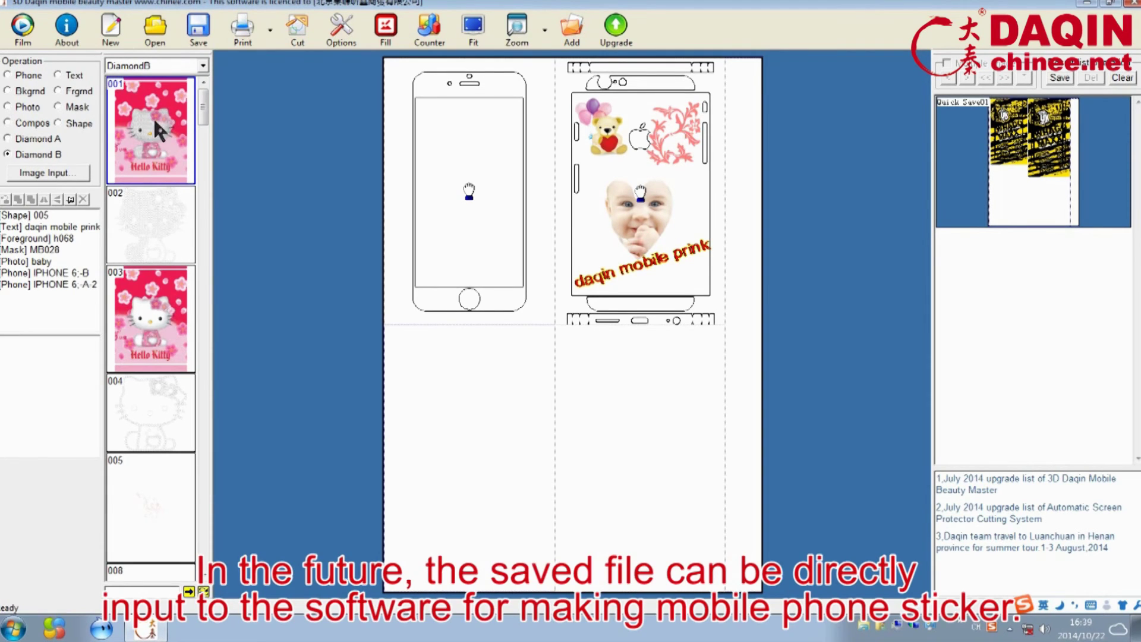
# Select all layers and delete them to clear the page.
pyautogui.moveTo(52, 213); pyautogui.dragTo(65, 285)
pyautogui.click(84, 199)
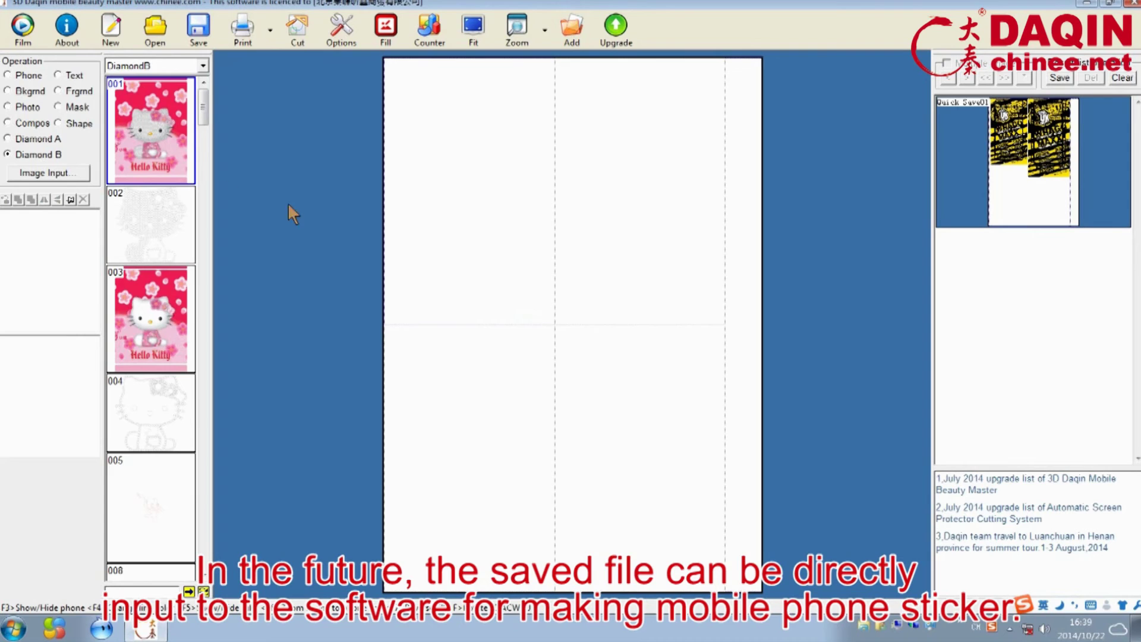
pyautogui.click(155, 27)
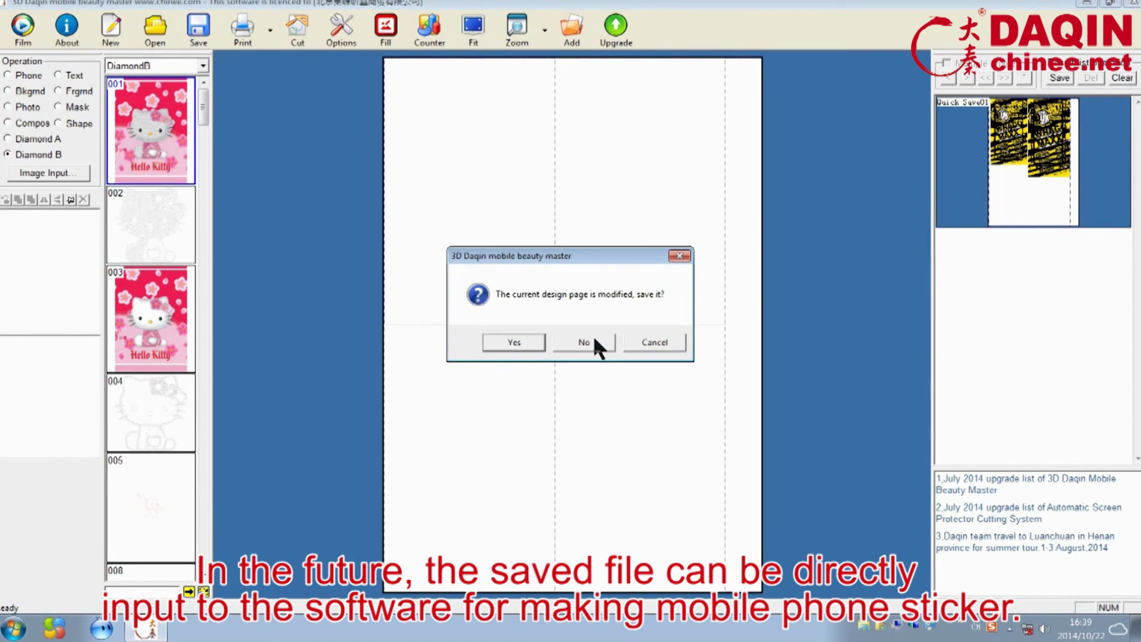